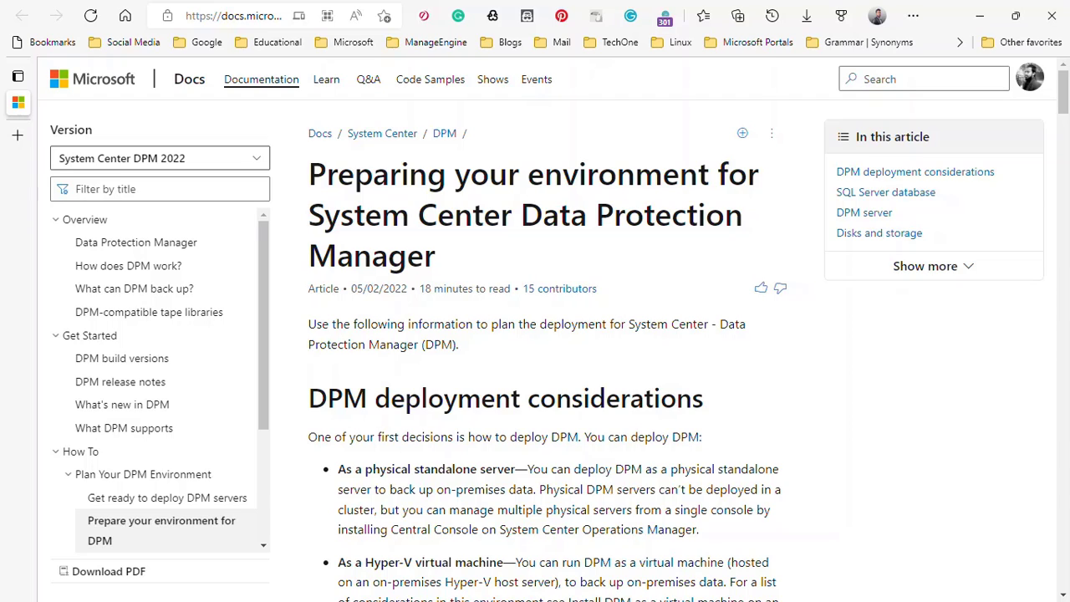
- Read the DPM environment preparation article, from the deployment considerations through the SQL Server supported versions
{"action": "left_click_drag", "start_coordinate": [310, 174], "coordinate": [436, 256]}
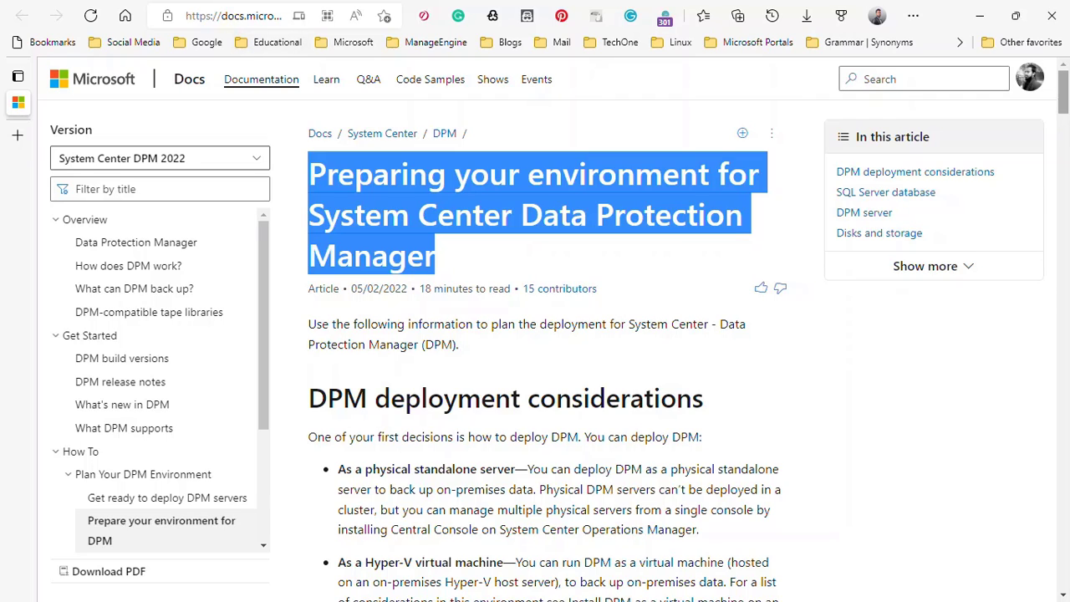
{"action": "scroll", "coordinate": [552, 334], "scroll_direction": "down", "scroll_amount": 2}
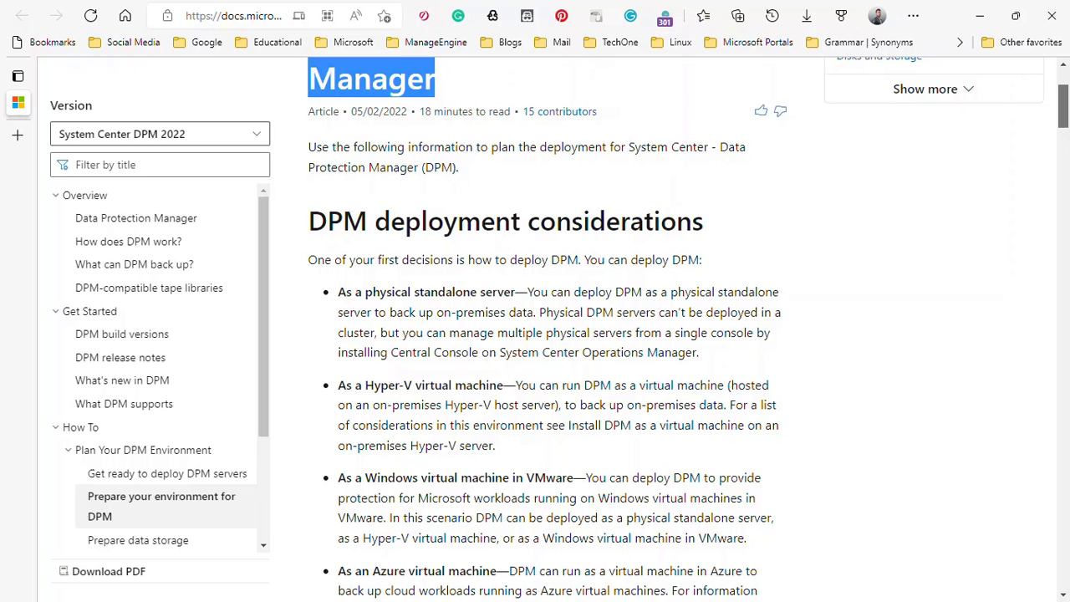
{"action": "scroll", "coordinate": [552, 335], "scroll_direction": "down", "scroll_amount": 1}
{"action": "scroll", "coordinate": [552, 334], "scroll_direction": "down", "scroll_amount": 1}
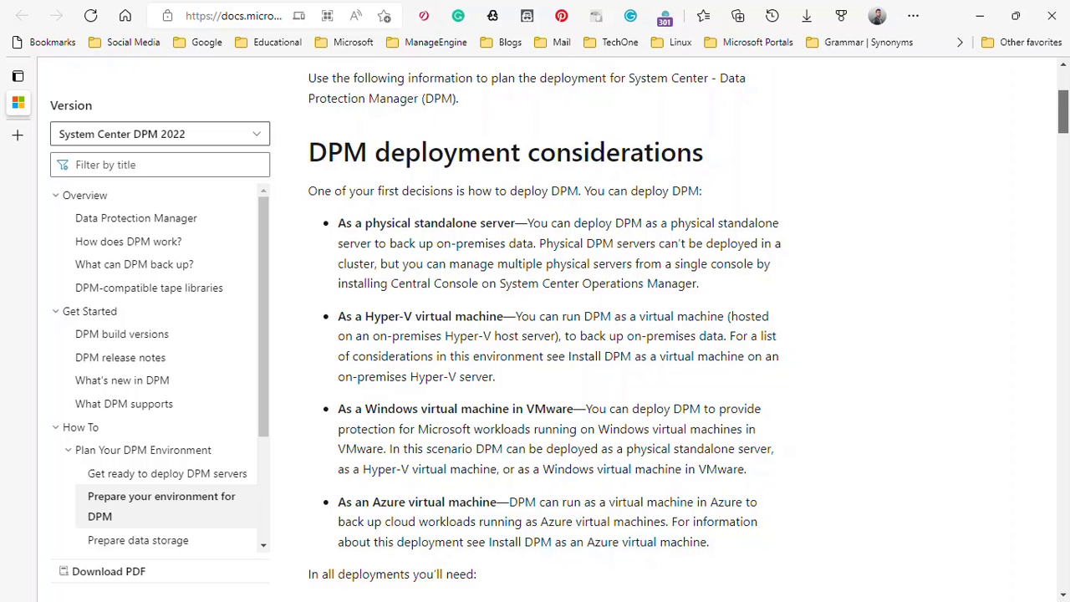
{"action": "scroll", "coordinate": [552, 335], "scroll_direction": "down", "scroll_amount": 1}
{"action": "scroll", "coordinate": [552, 335], "scroll_direction": "down", "scroll_amount": 1}
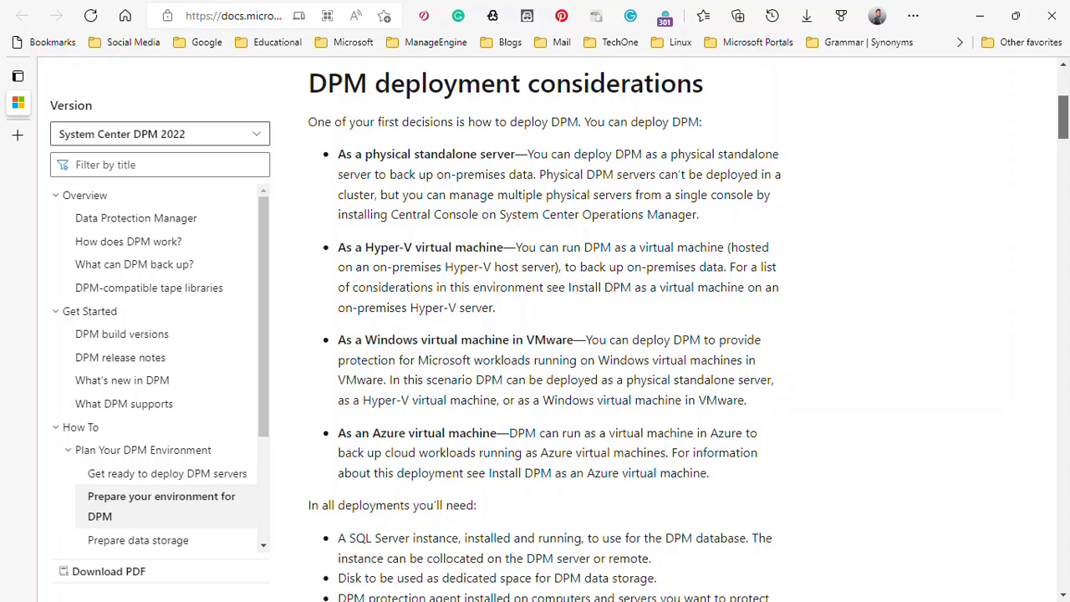
{"action": "scroll", "coordinate": [552, 335], "scroll_direction": "down", "scroll_amount": 1}
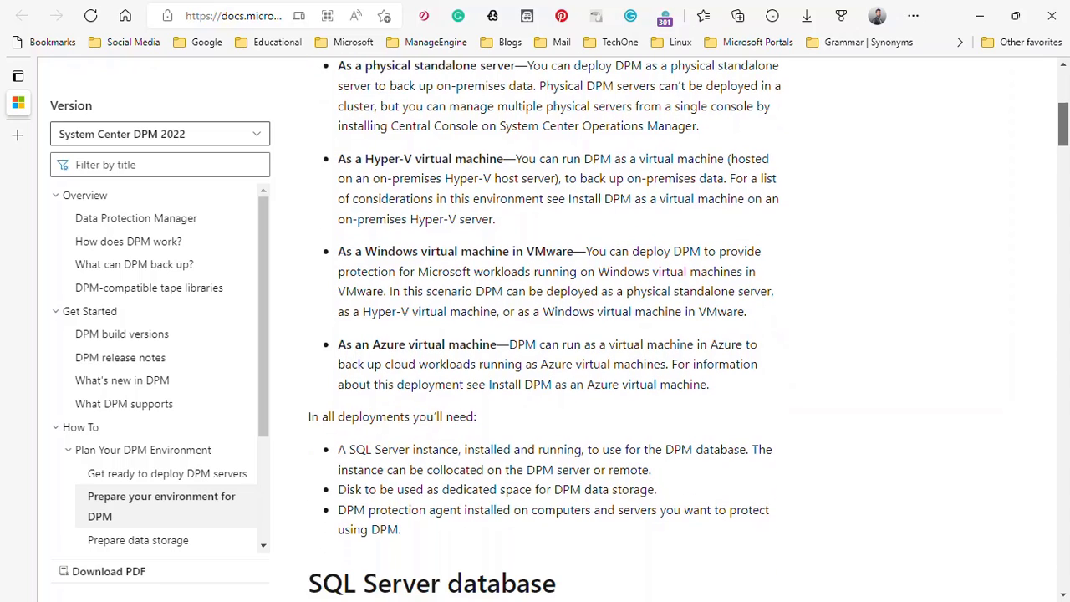
{"action": "scroll", "coordinate": [551, 335], "scroll_direction": "down", "scroll_amount": 2}
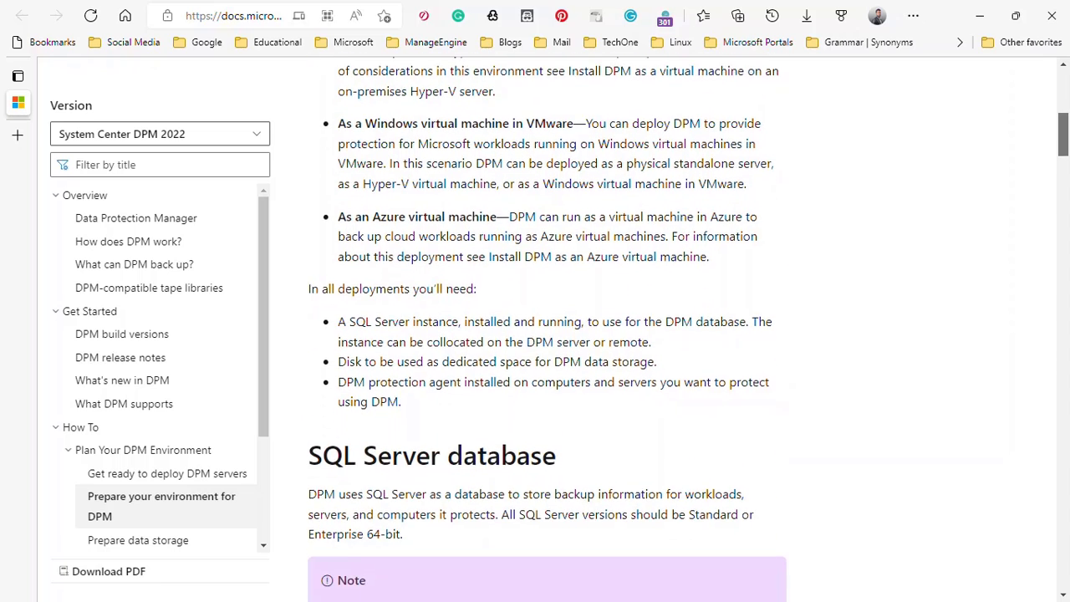
{"action": "scroll", "coordinate": [551, 334], "scroll_direction": "down", "scroll_amount": 3}
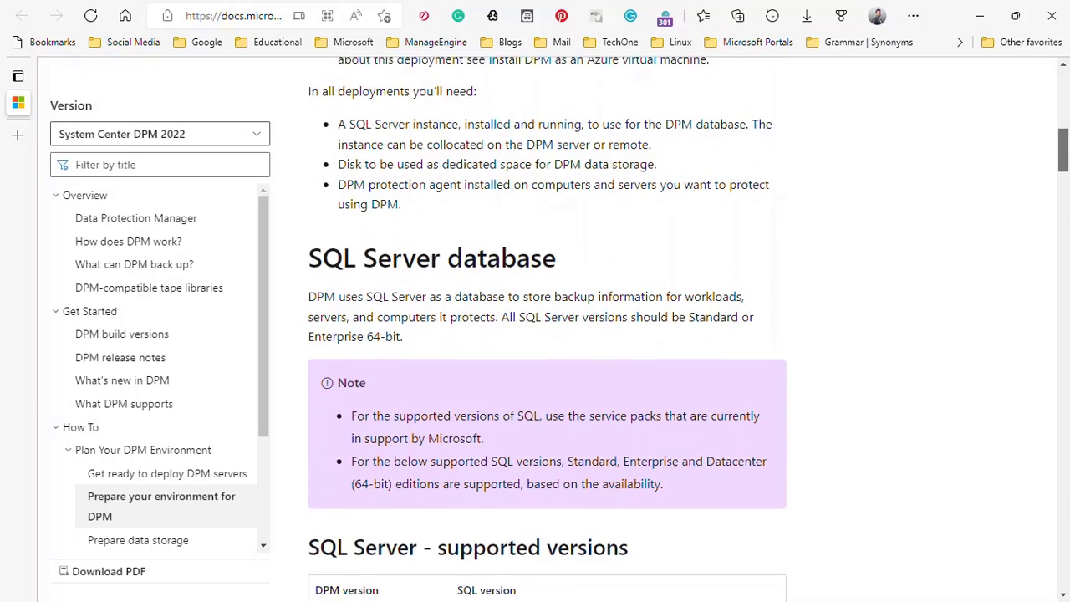
{"action": "scroll", "coordinate": [552, 334], "scroll_direction": "down", "scroll_amount": 2}
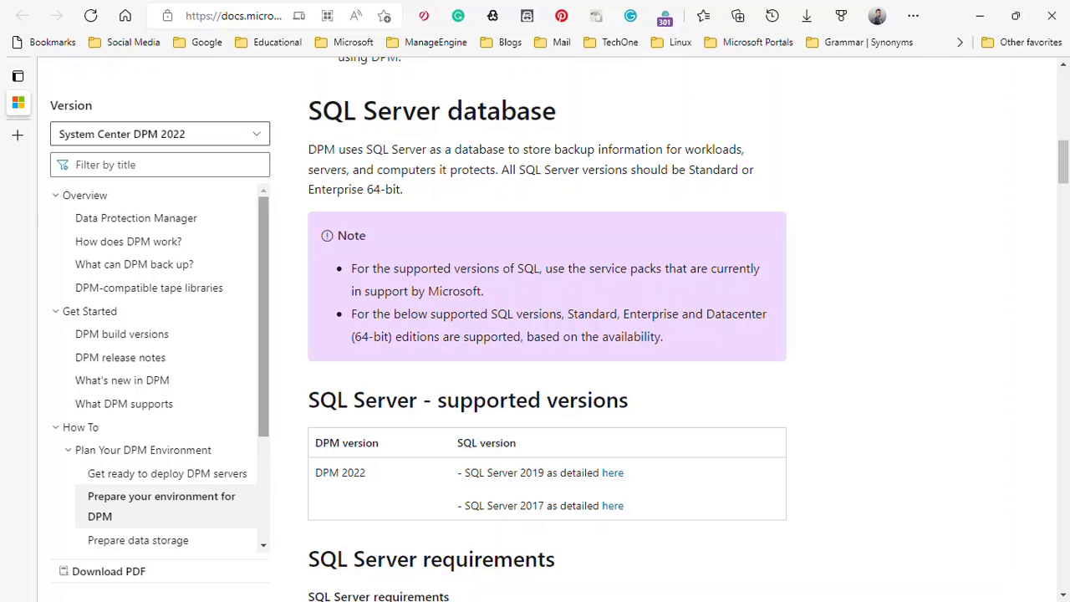
- Highlight the SQL Server supported versions table for DPM 2022 in the article
{"action": "left_click_drag", "start_coordinate": [308, 400], "coordinate": [629, 510]}
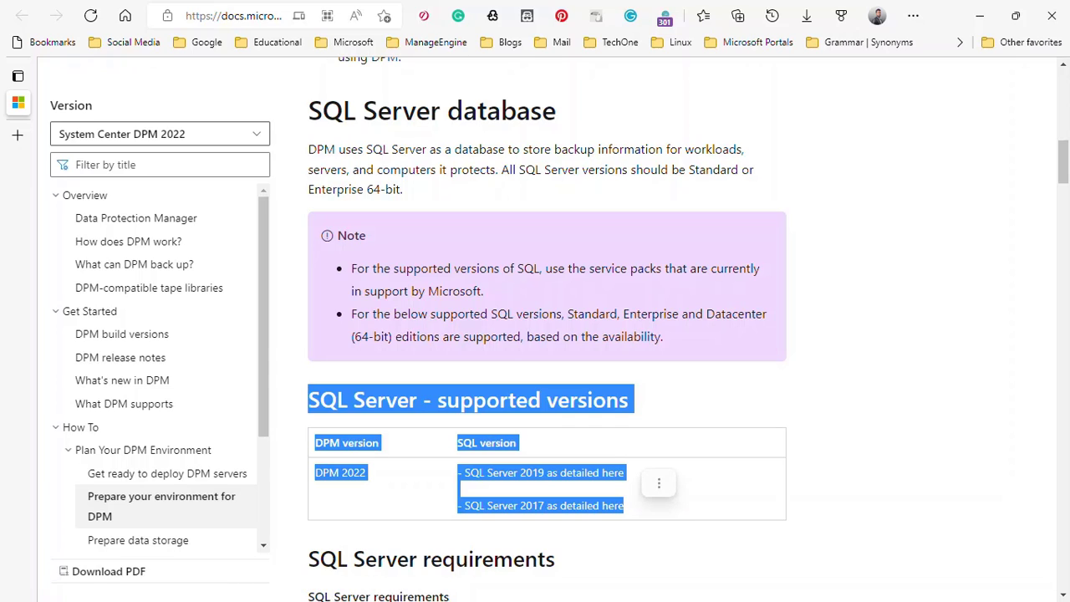
{"action": "left_click", "coordinate": [659, 483]}
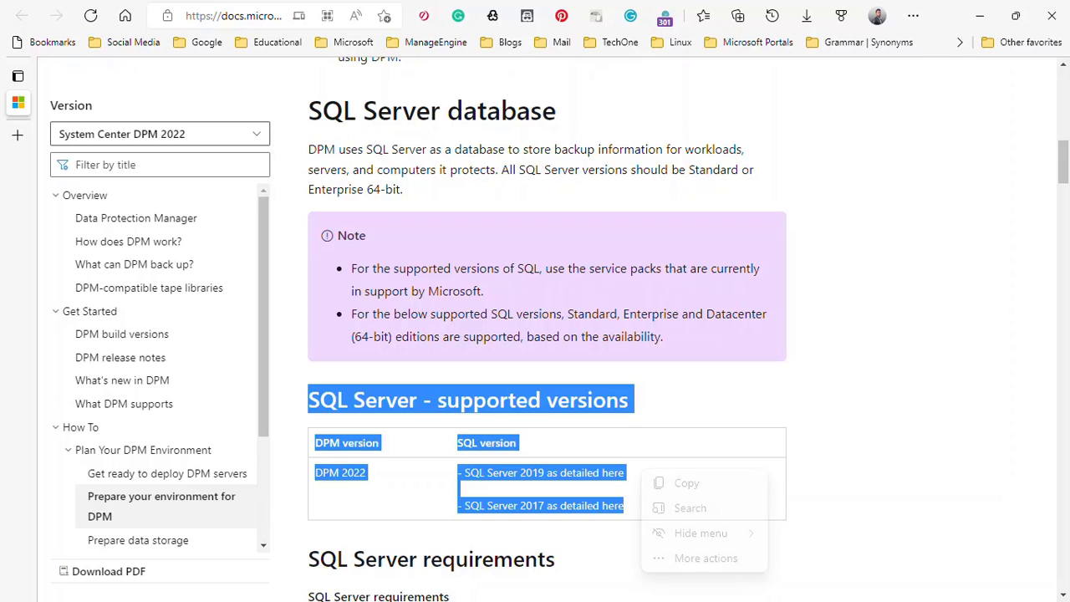
{"action": "left_click", "coordinate": [710, 420]}
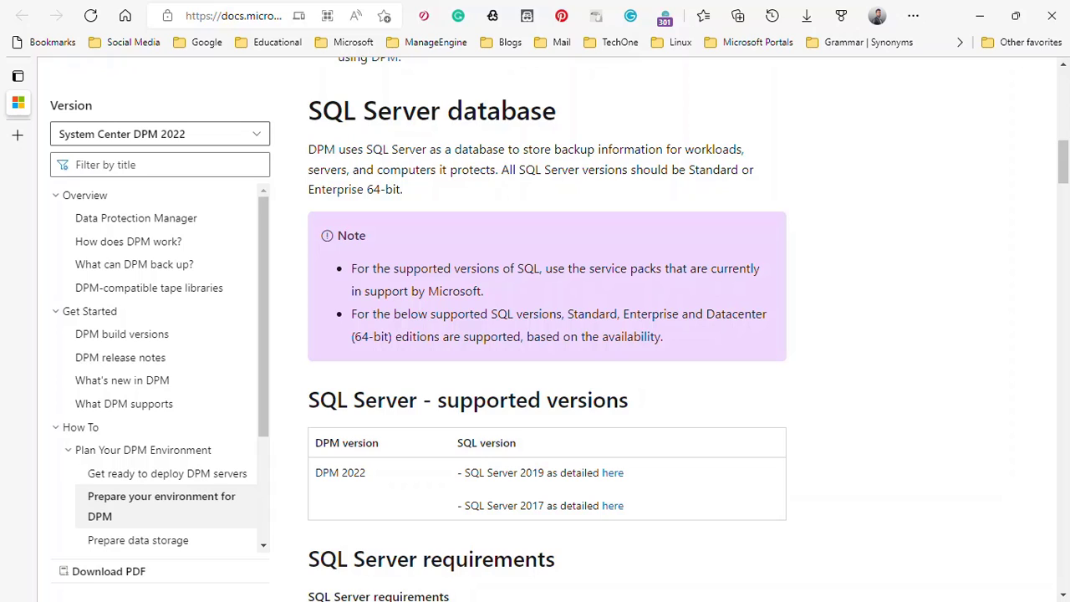
{"action": "left_click_drag", "start_coordinate": [308, 400], "coordinate": [632, 474]}
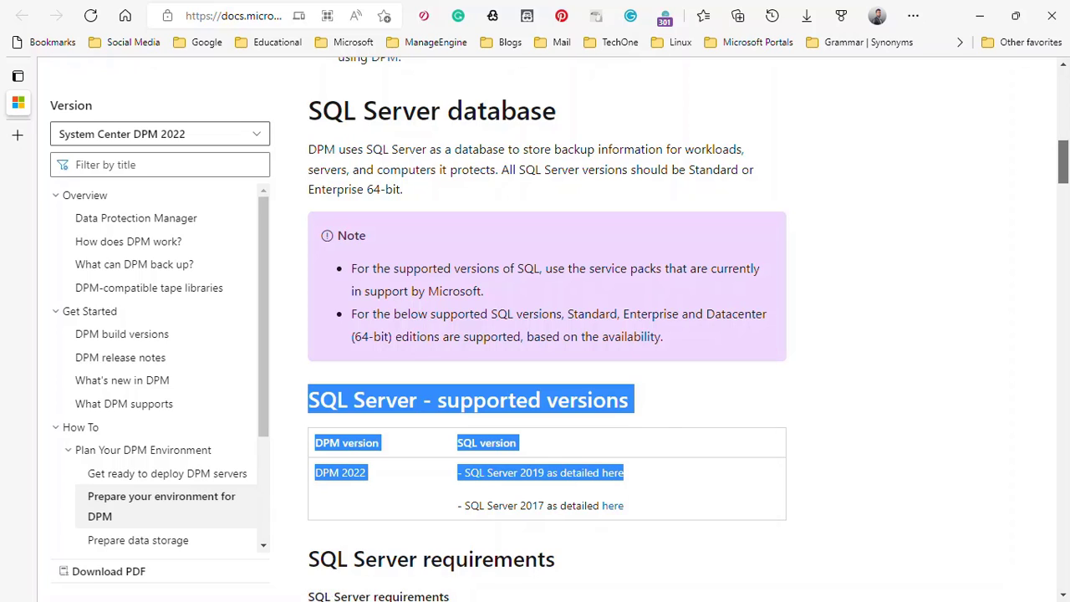
{"action": "left_click_drag", "start_coordinate": [1064, 162], "coordinate": [1064, 163]}
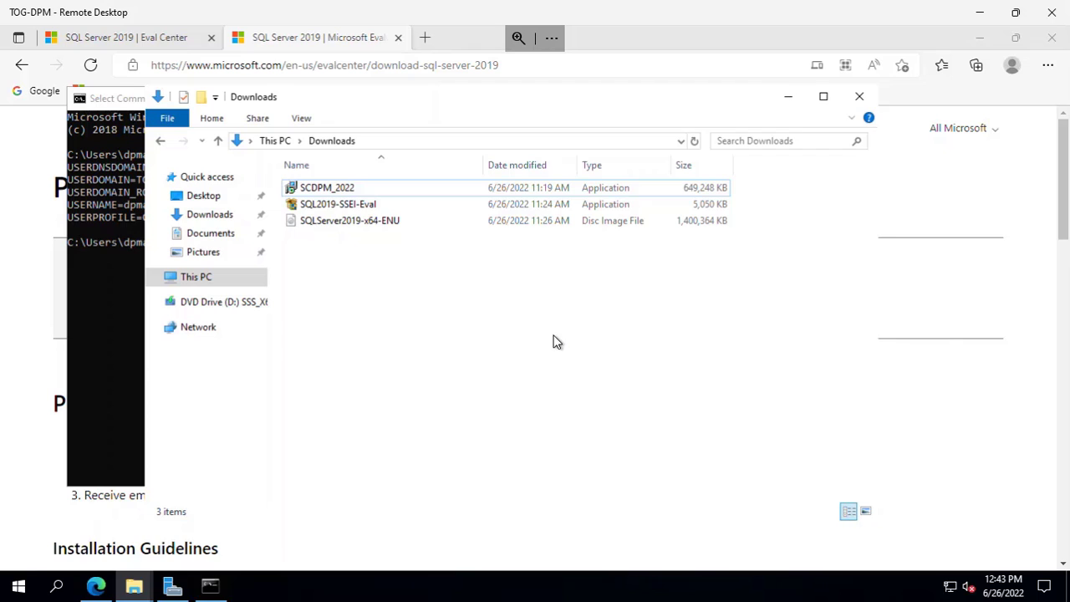
- Check the SQL2019-SSEI-Eval installer in Downloads on the remote server and the address of the SQL Server 2019 download page in the browser
{"action": "left_click", "coordinate": [365, 210]}
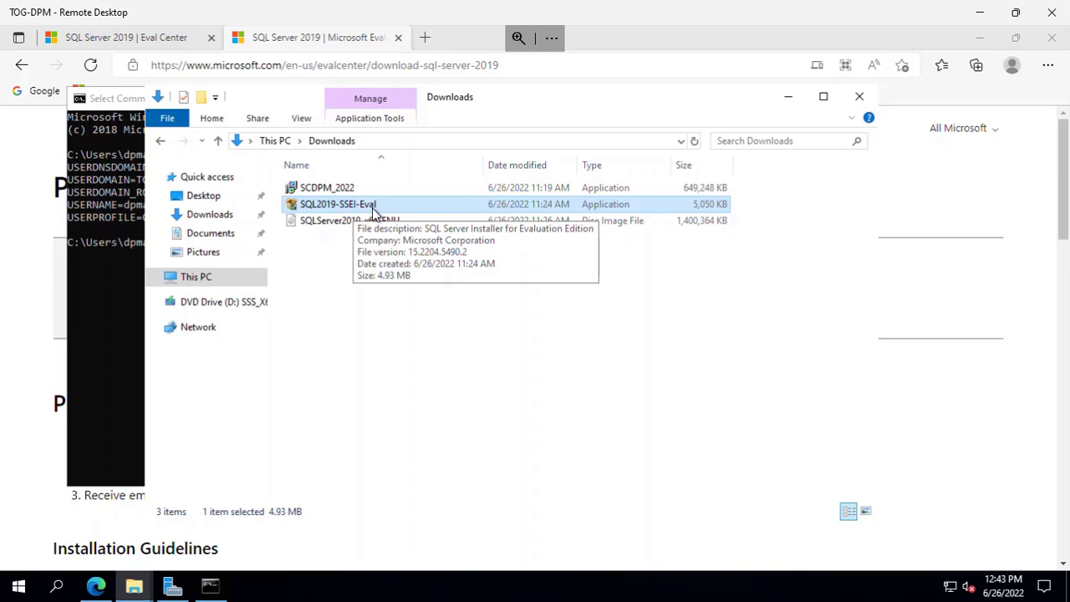
{"action": "left_click", "coordinate": [22, 167]}
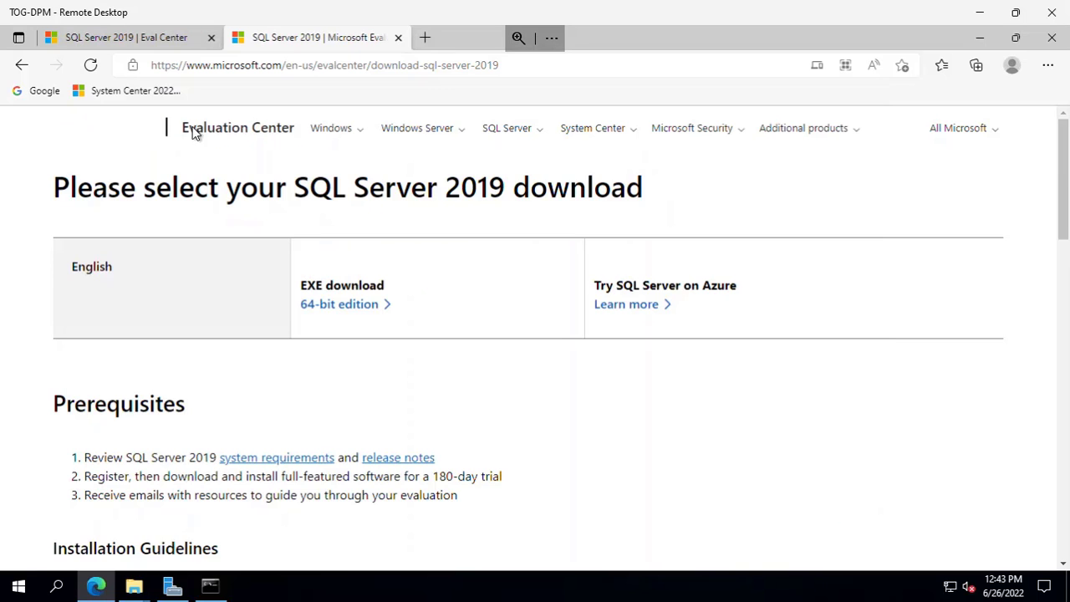
{"action": "left_click", "coordinate": [519, 67]}
{"action": "left_click_drag", "start_coordinate": [519, 67], "coordinate": [122, 46]}
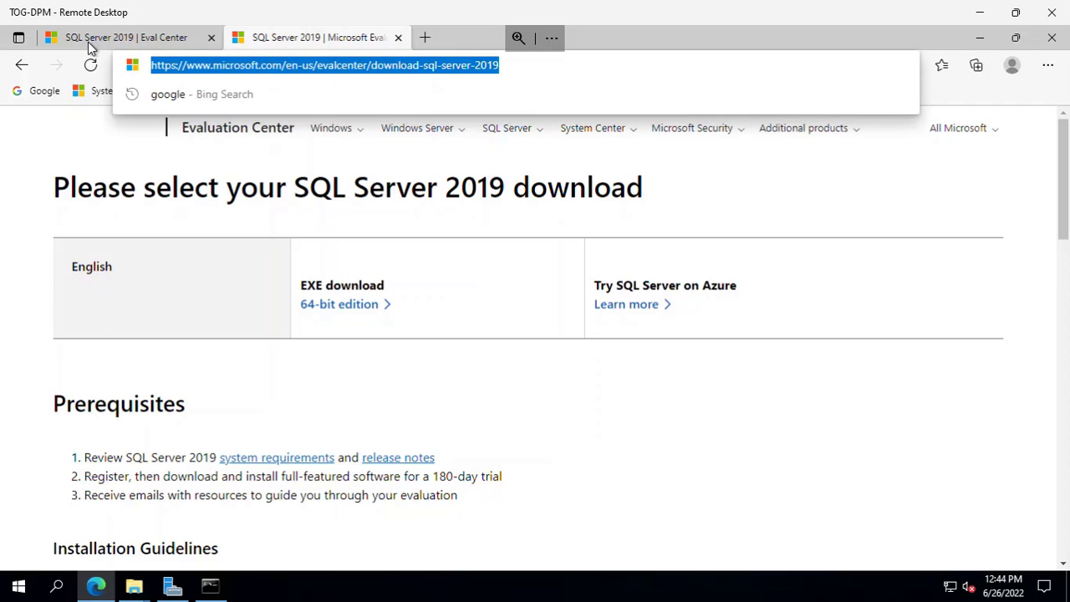
{"action": "left_click", "coordinate": [1064, 198]}
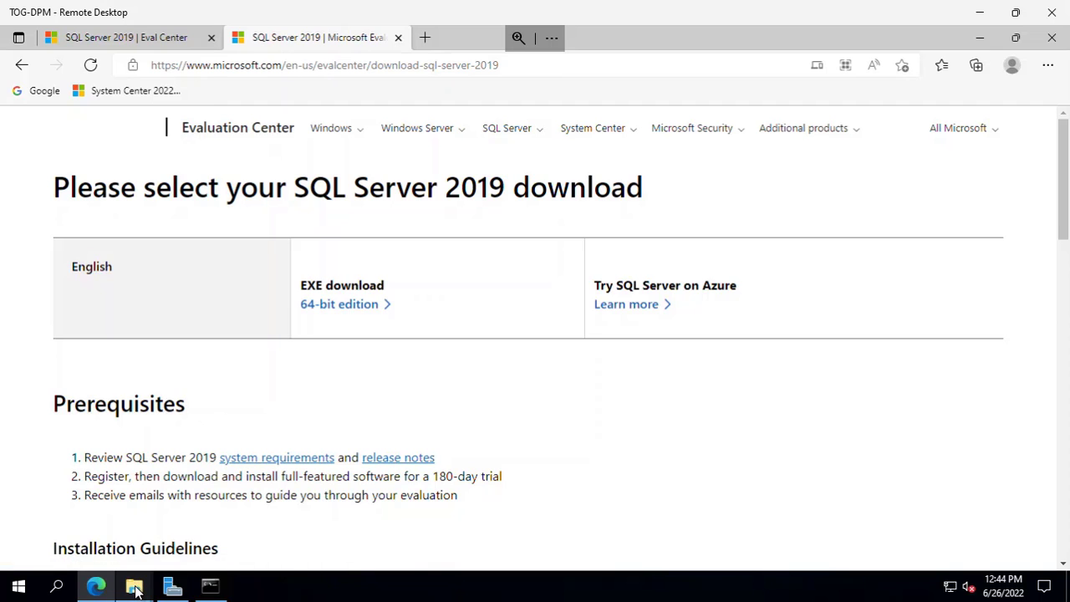
- Switch to File Explorer and mount the SQLServer2019-x64-ENU disc image from the Downloads folder
{"action": "mouse_move", "coordinate": [136, 590]}
{"action": "left_click", "coordinate": [101, 521]}
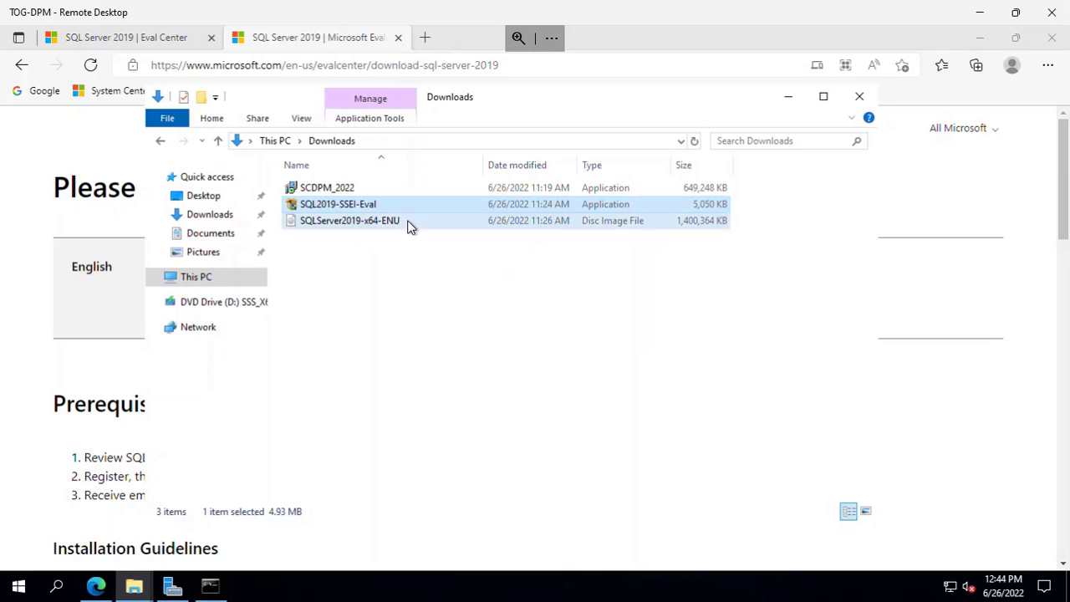
{"action": "left_click", "coordinate": [577, 223]}
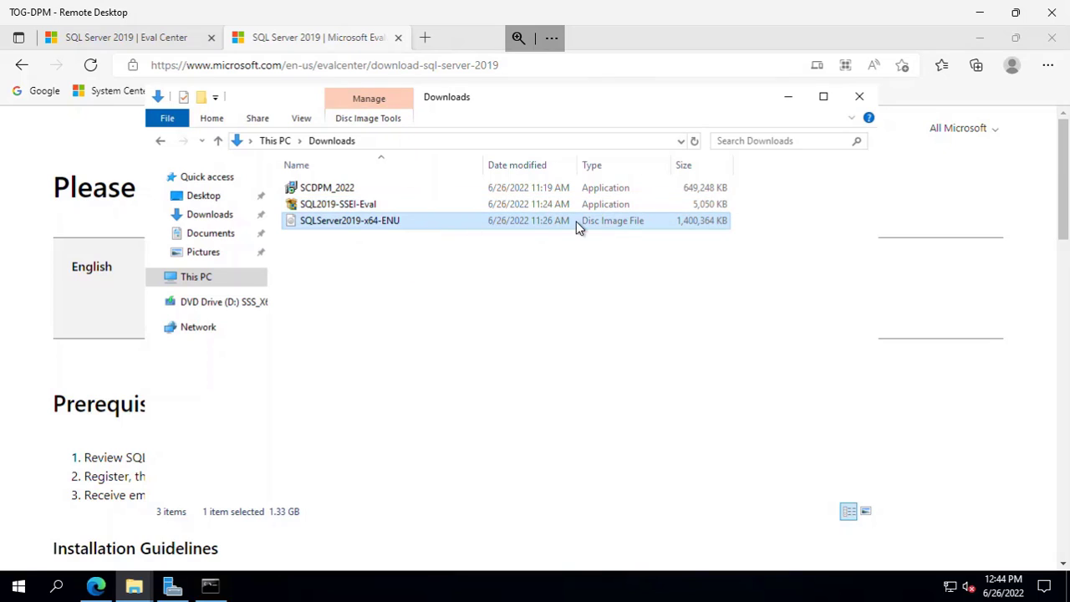
{"action": "double_click", "coordinate": [463, 221]}
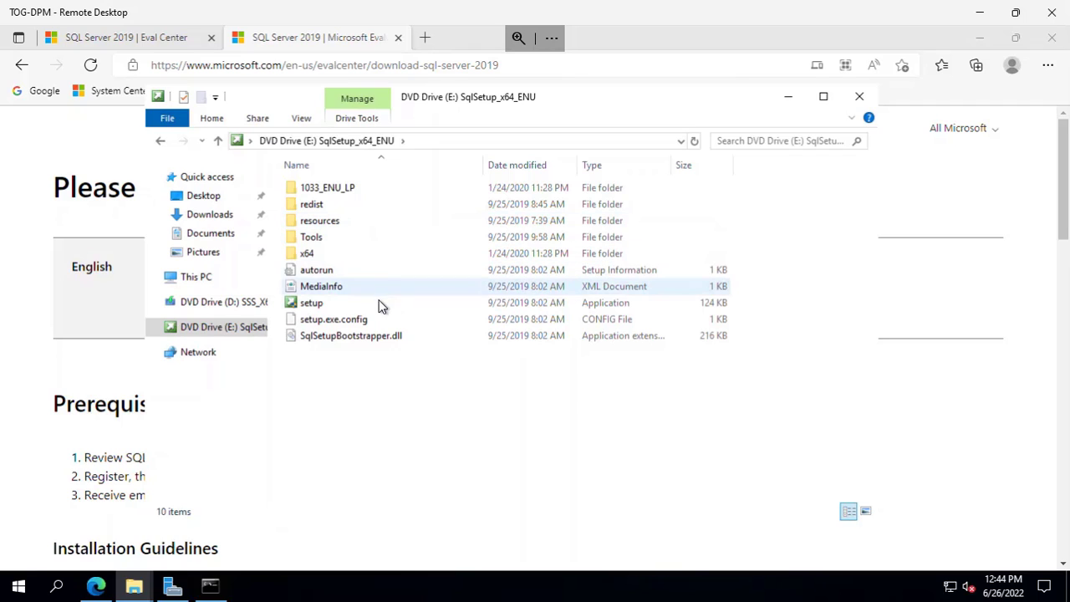
- Run the setup application from the mounted SqlSetup_x64_ENU disc and allow it to make changes
{"action": "left_click", "coordinate": [407, 309]}
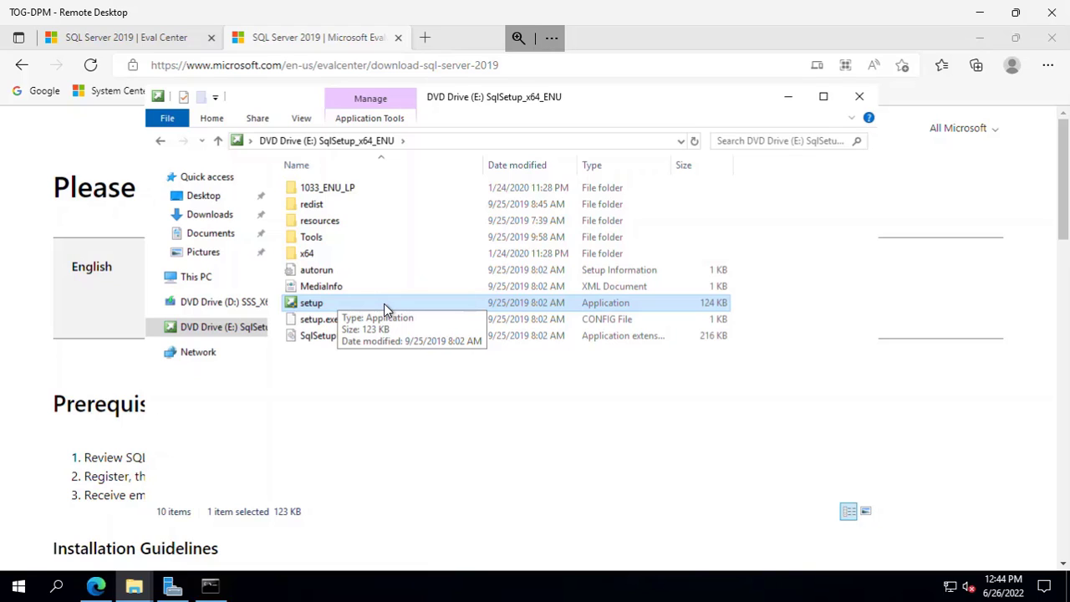
{"action": "double_click", "coordinate": [384, 304]}
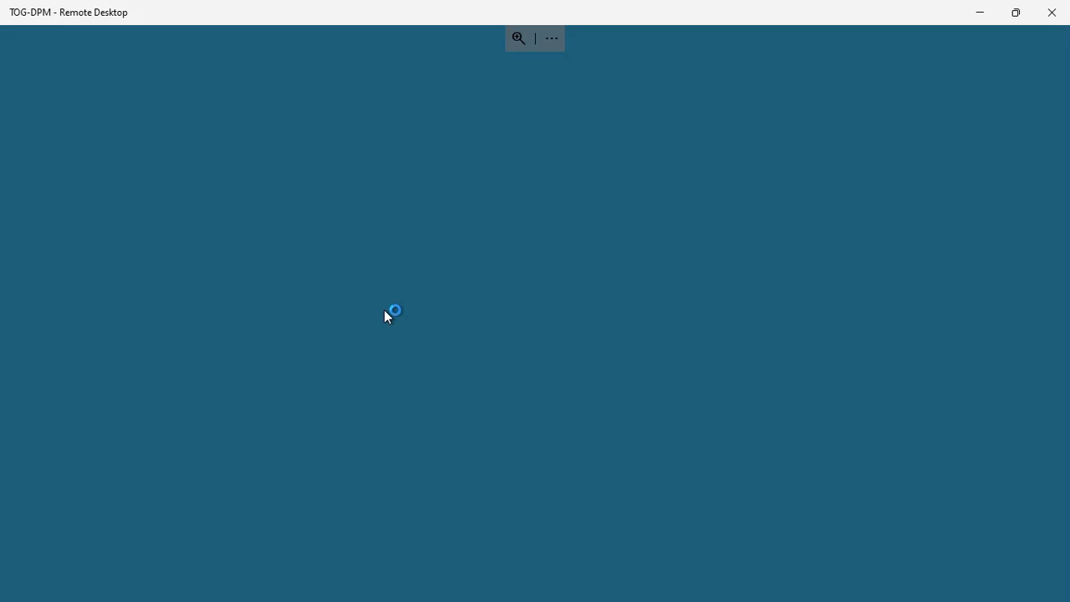
{"action": "left_click", "coordinate": [456, 412]}
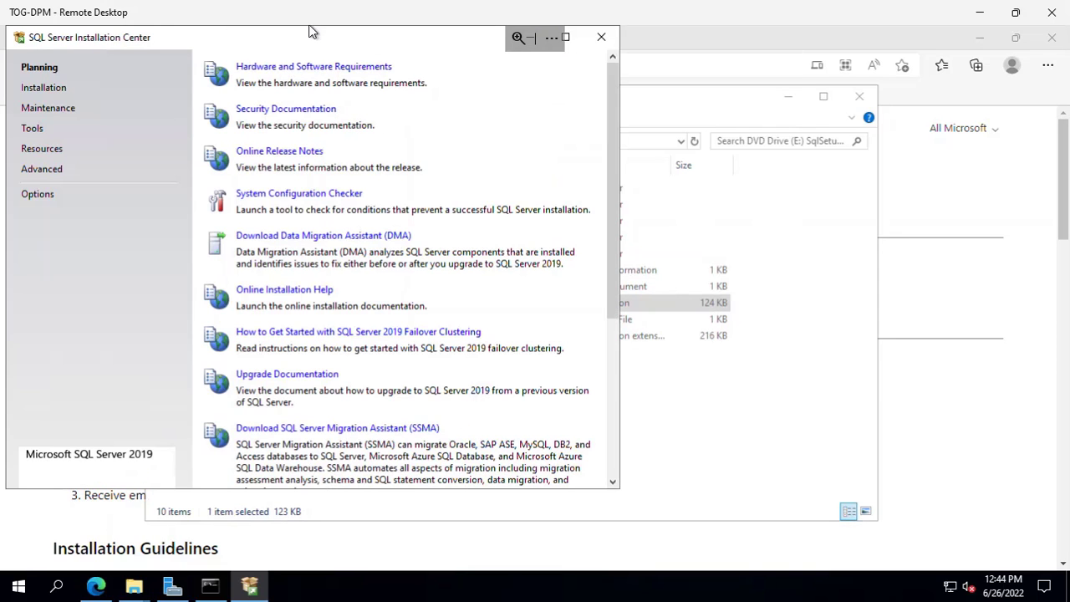
- Start a new SQL Server stand-alone installation from the SQL Server Installation Center
{"action": "left_click_drag", "start_coordinate": [315, 38], "coordinate": [352, 77]}
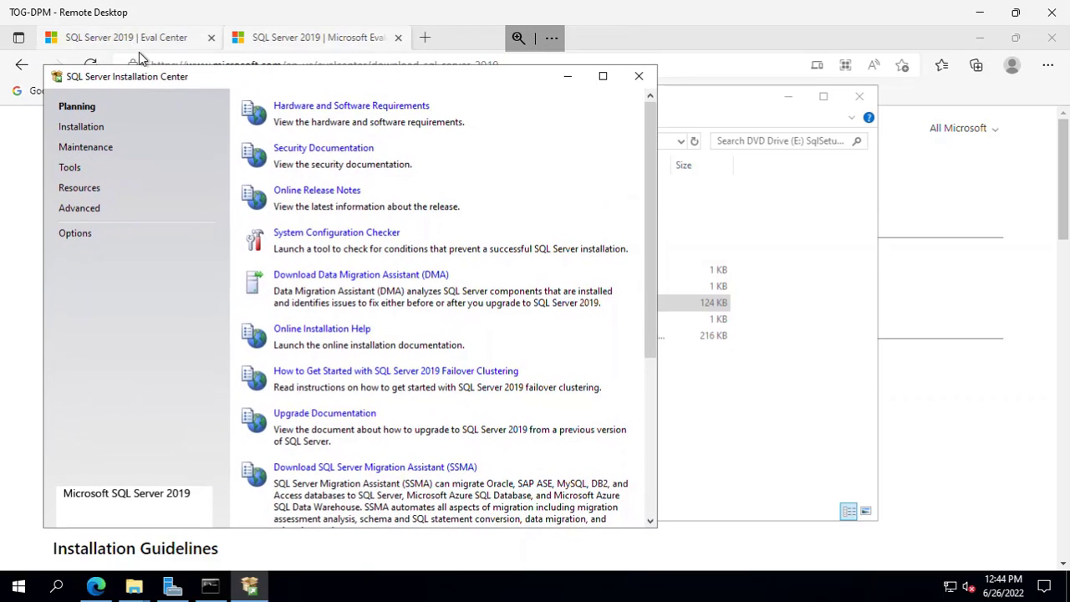
{"action": "left_click", "coordinate": [78, 130]}
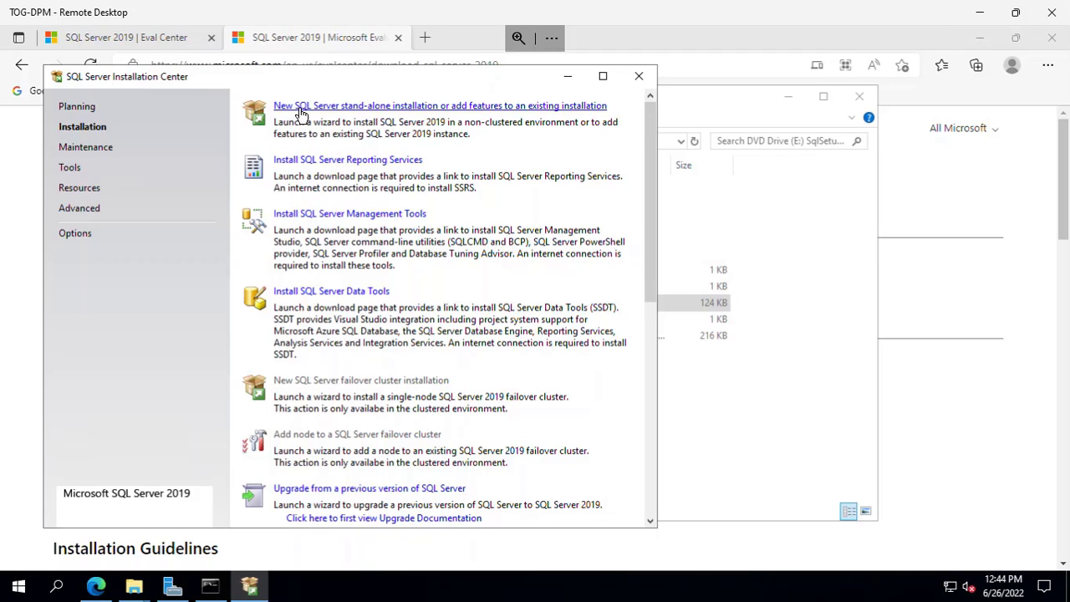
{"action": "left_click", "coordinate": [387, 111]}
{"action": "left_click", "coordinate": [403, 108]}
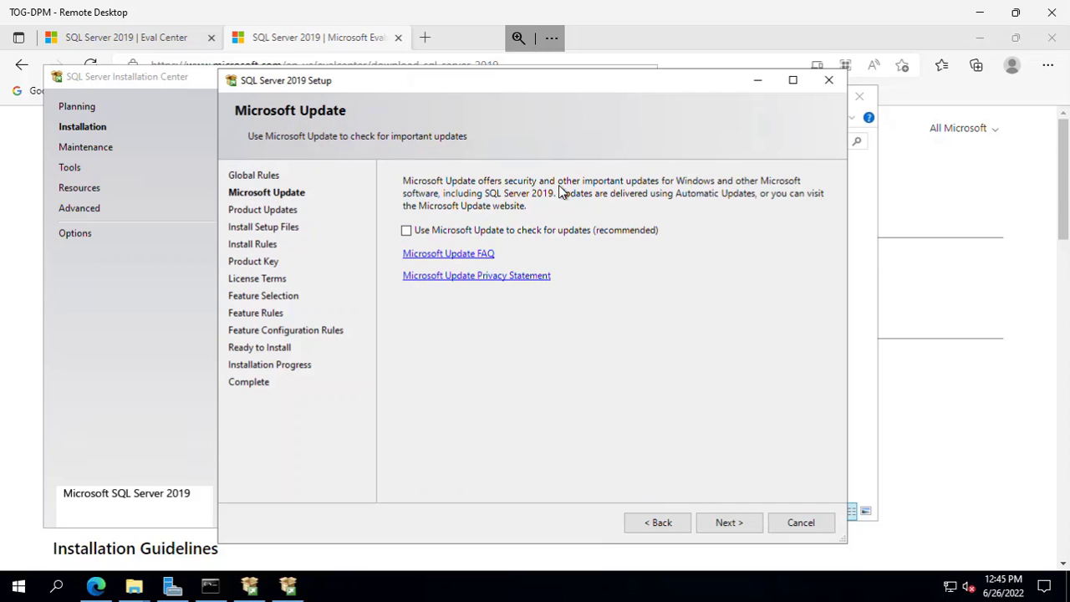
- Leave the Microsoft Update check turned off and continue past the product updates page of the setup wizard
{"action": "left_click", "coordinate": [724, 525]}
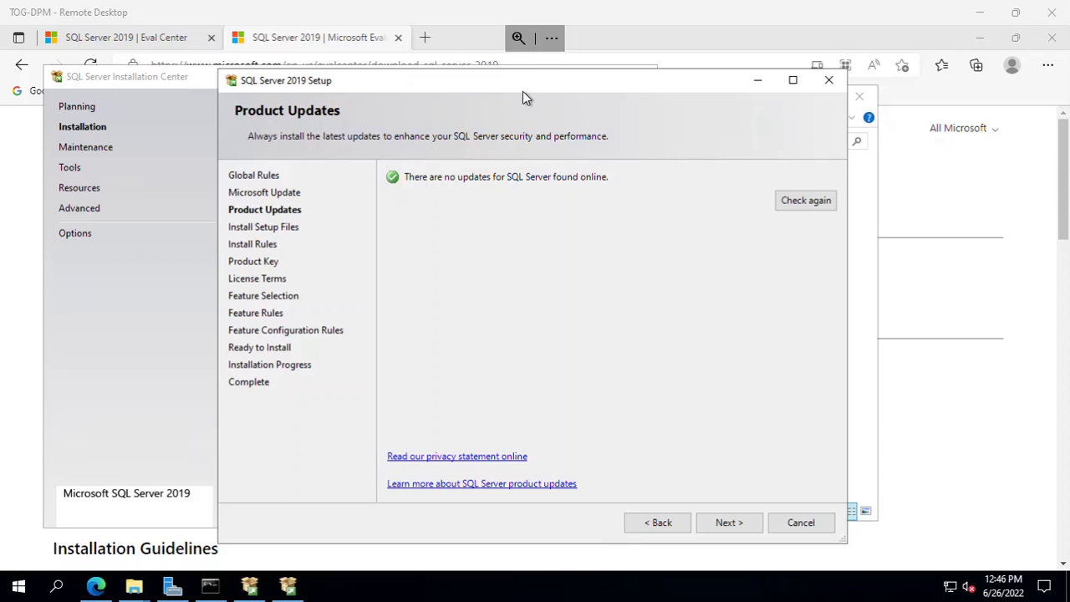
{"action": "left_click", "coordinate": [729, 523]}
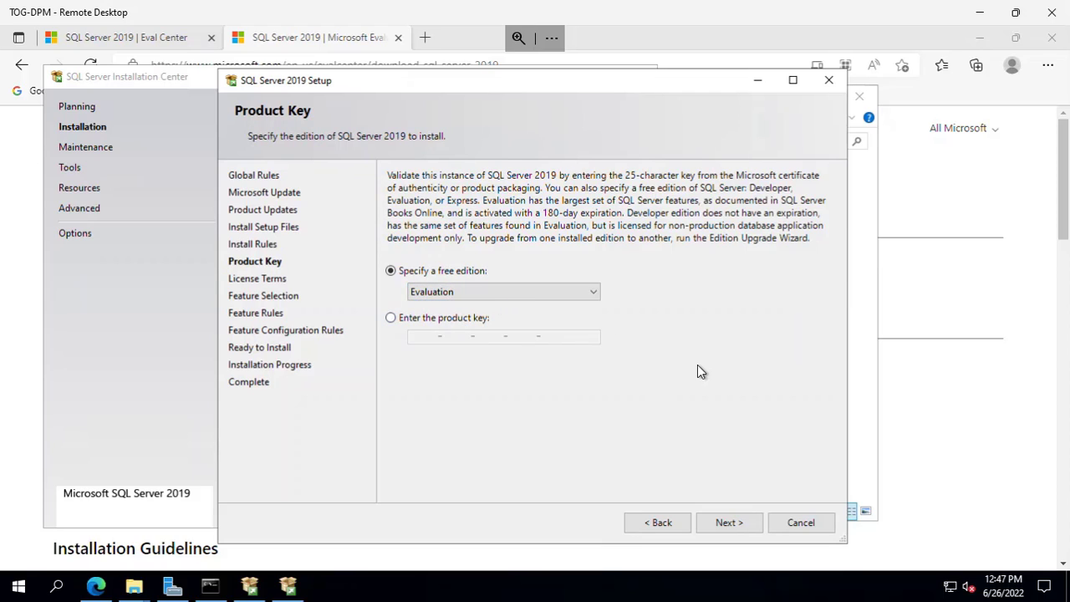
- Keep the free Evaluation edition and accept the license terms
{"action": "left_click", "coordinate": [729, 524]}
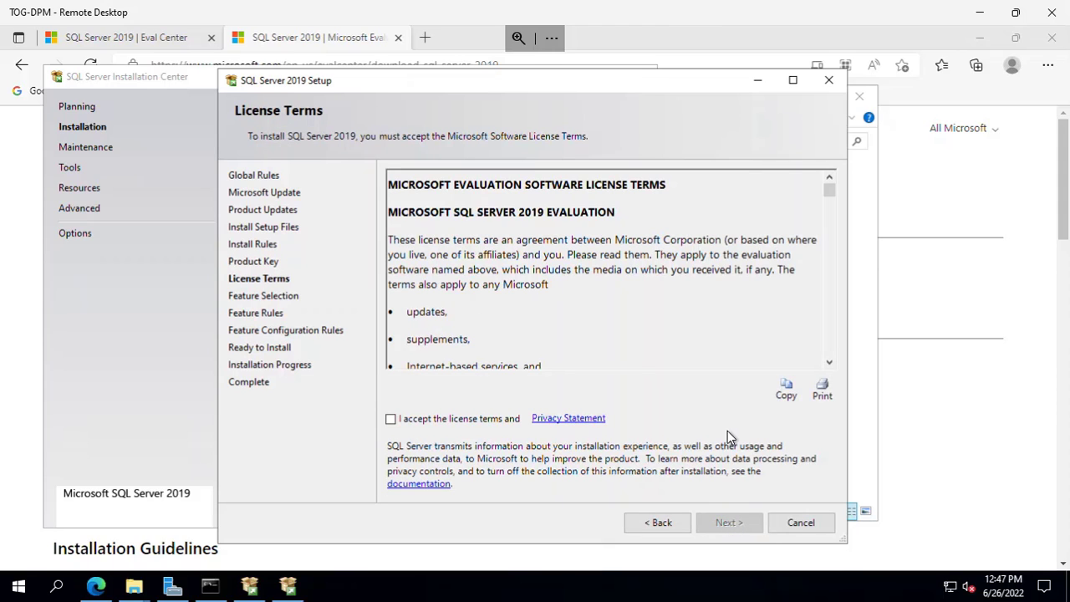
{"action": "left_click", "coordinate": [417, 427]}
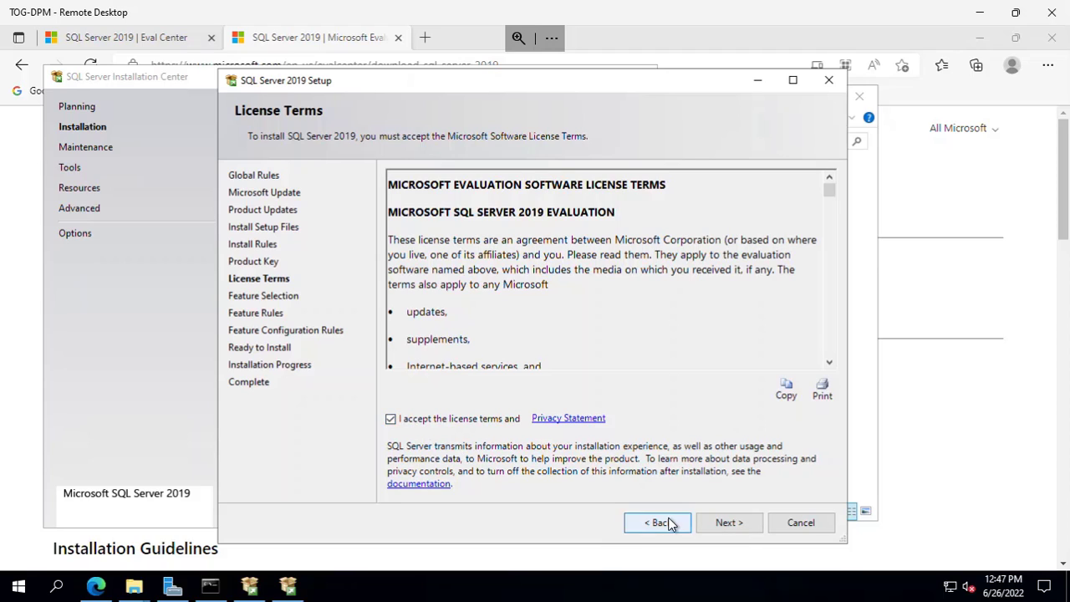
{"action": "left_click", "coordinate": [730, 522]}
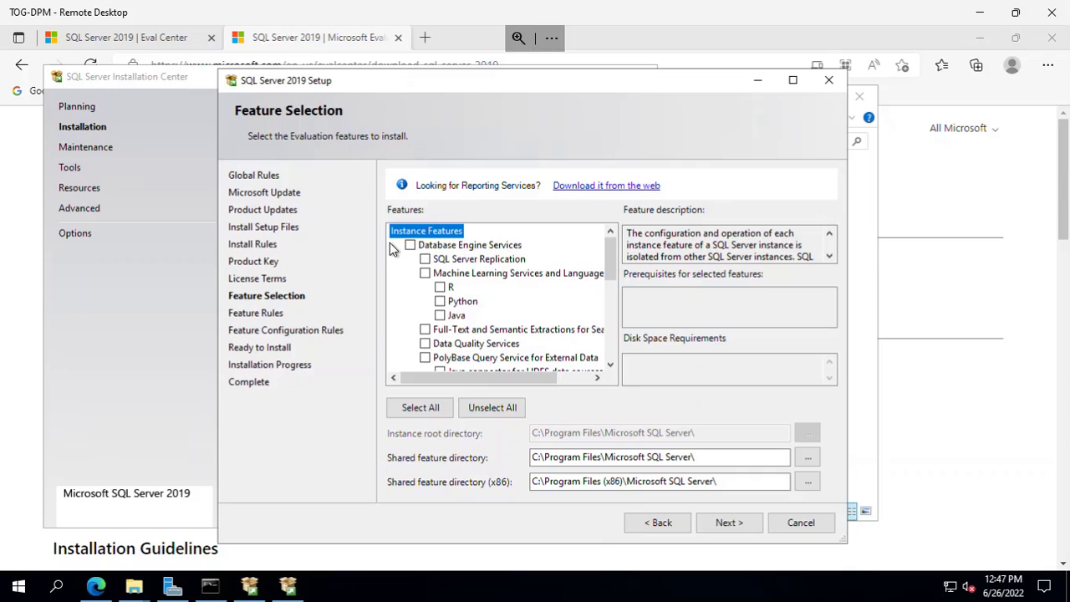
- Choose Database Engine Services as the feature to install and keep the default instance MSSQLSERVER
{"action": "left_click", "coordinate": [411, 245]}
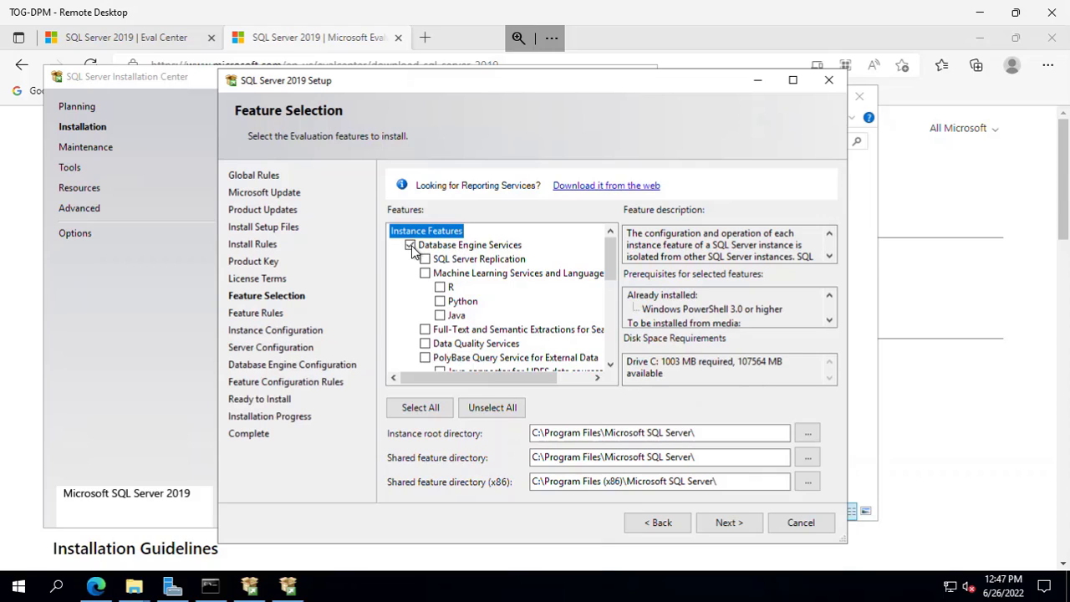
{"action": "left_click", "coordinate": [729, 522]}
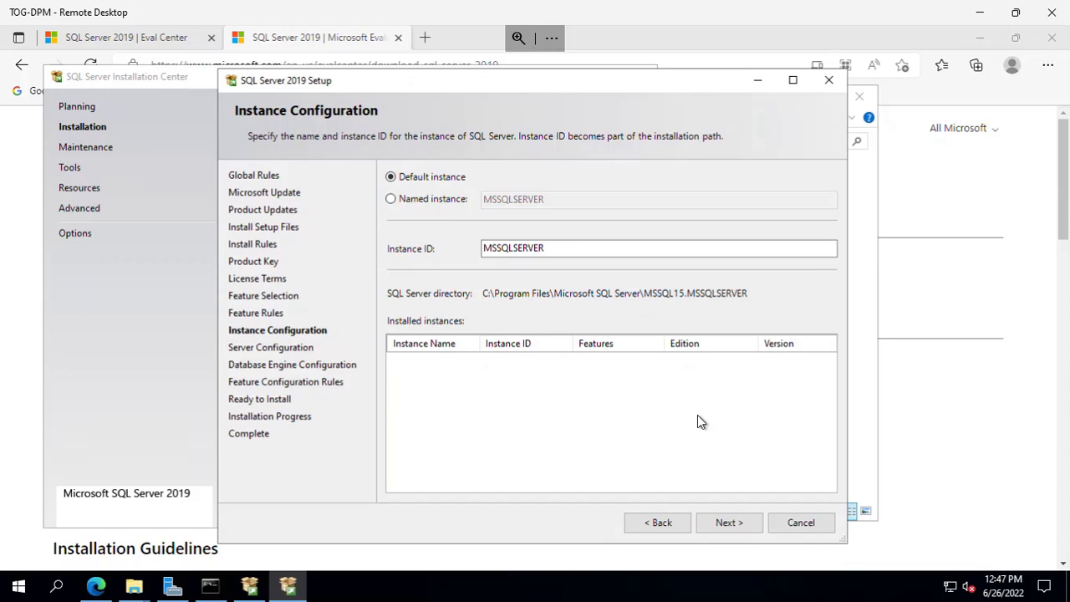
{"action": "left_click", "coordinate": [739, 527]}
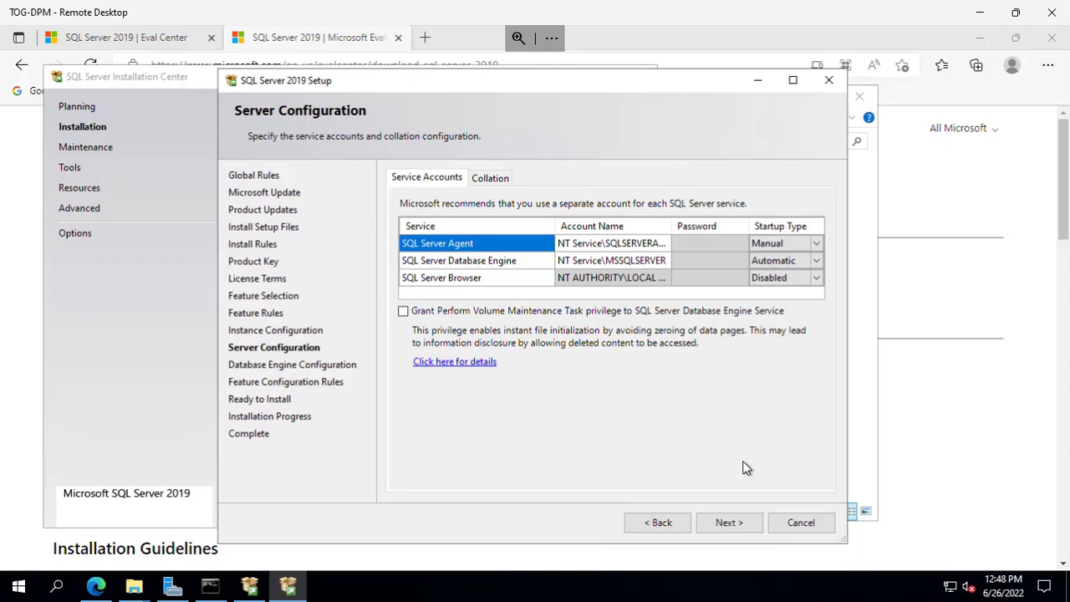
- Set the SQL Server Agent service account to toglab\dpmadmin
{"action": "left_click", "coordinate": [611, 246]}
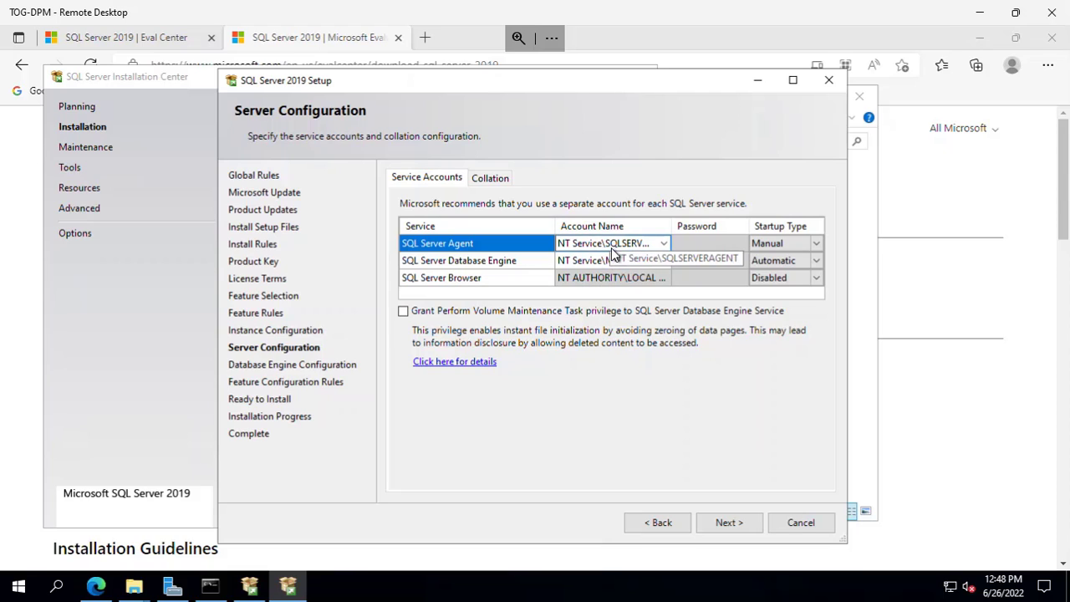
{"action": "left_click", "coordinate": [615, 244]}
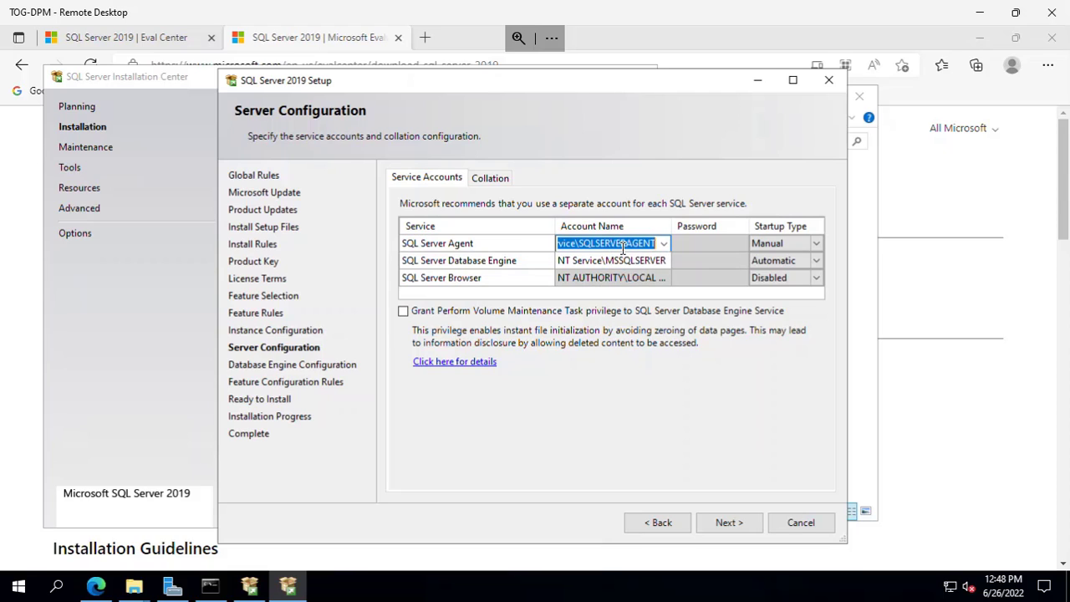
{"action": "key", "text": "BackSpace"}
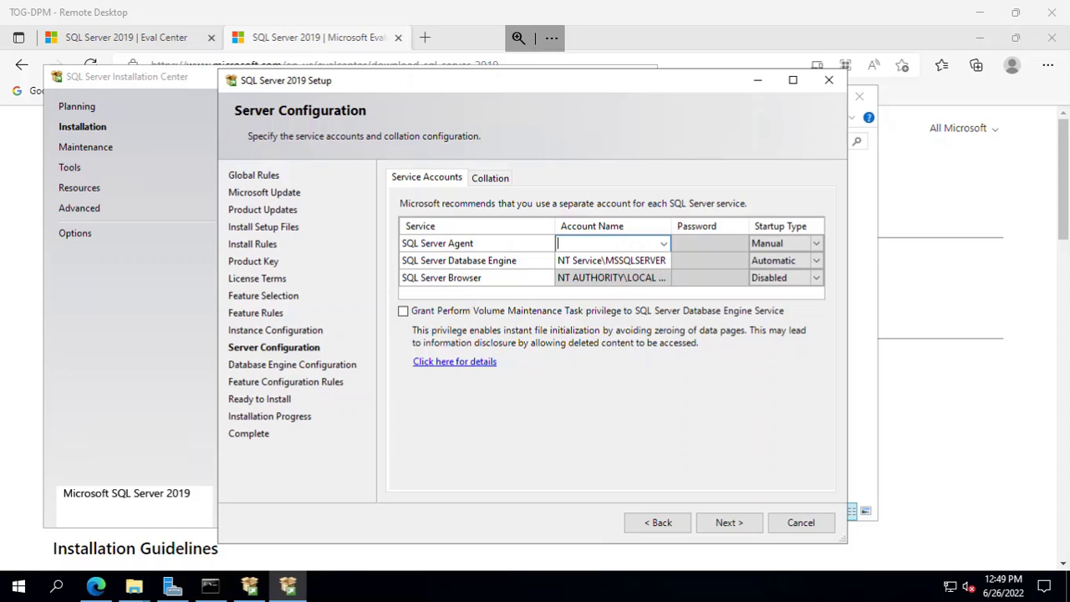
{"action": "left_click", "coordinate": [578, 246]}
{"action": "type", "text": "toglab\\dpmadmin"}
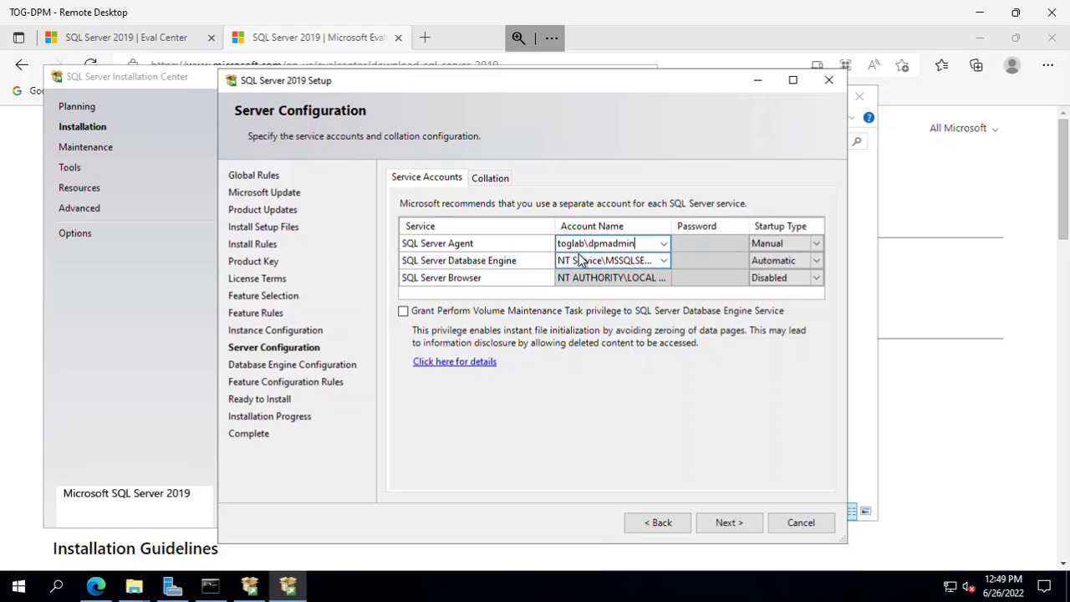
{"action": "left_click", "coordinate": [585, 262]}
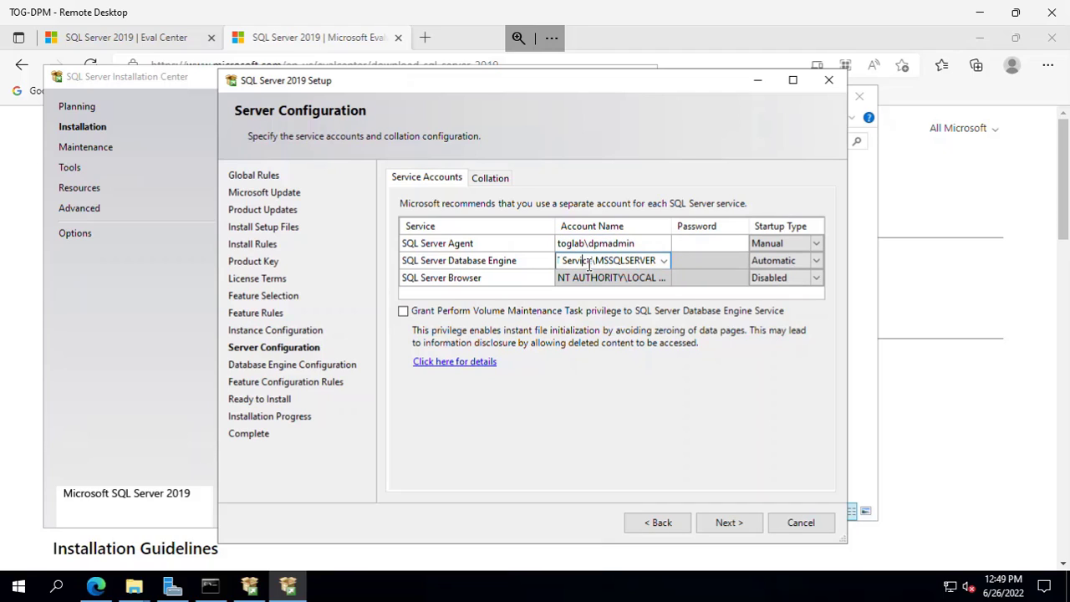
{"action": "left_click", "coordinate": [584, 247]}
{"action": "key", "text": "ctrl+c"}
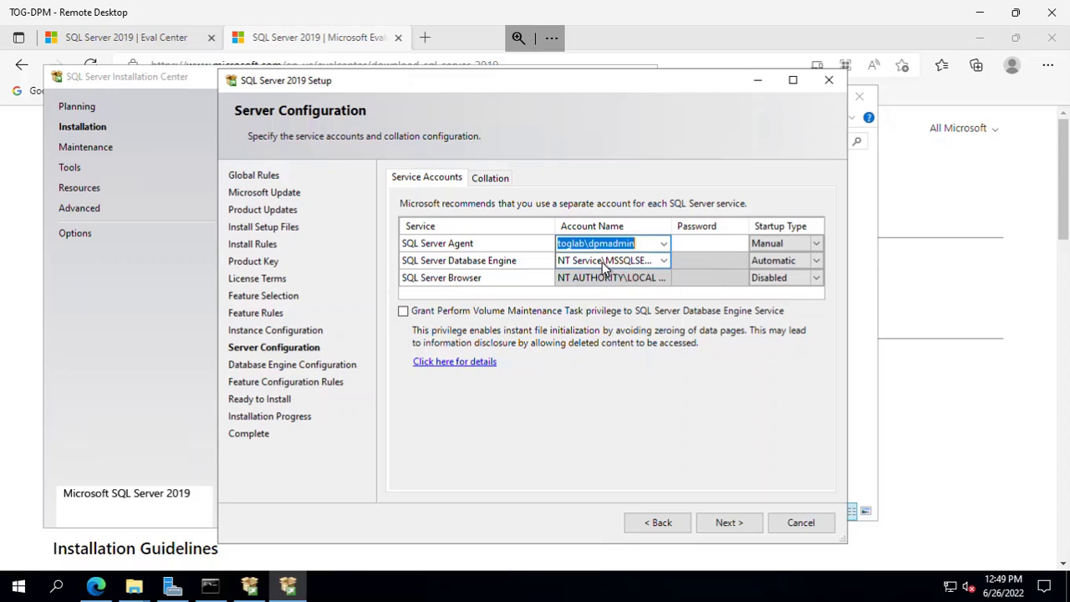
{"action": "left_click", "coordinate": [602, 262]}
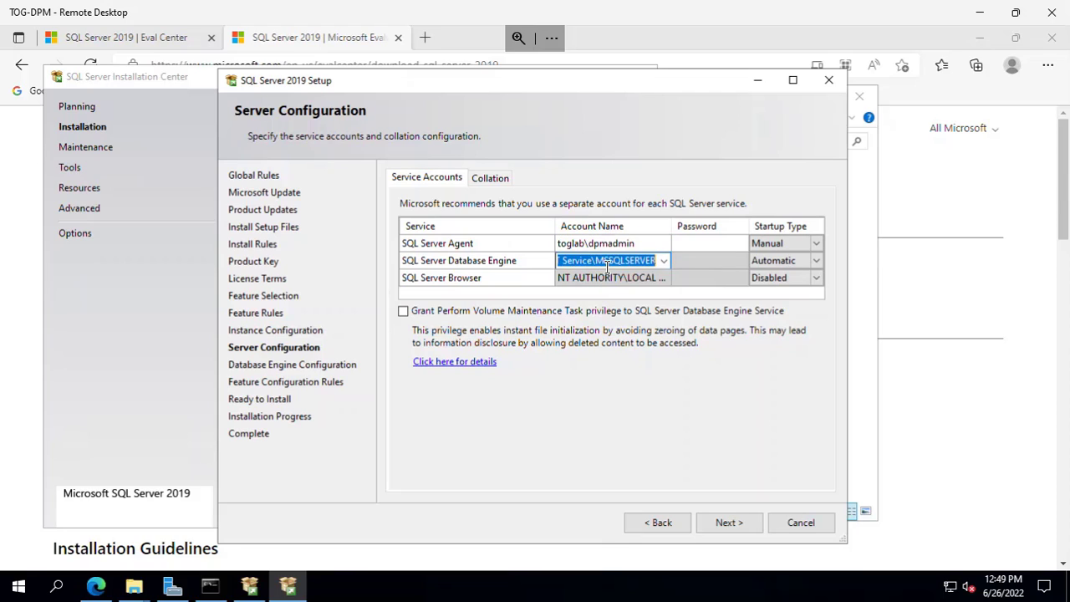
{"action": "key", "text": "ctrl+v"}
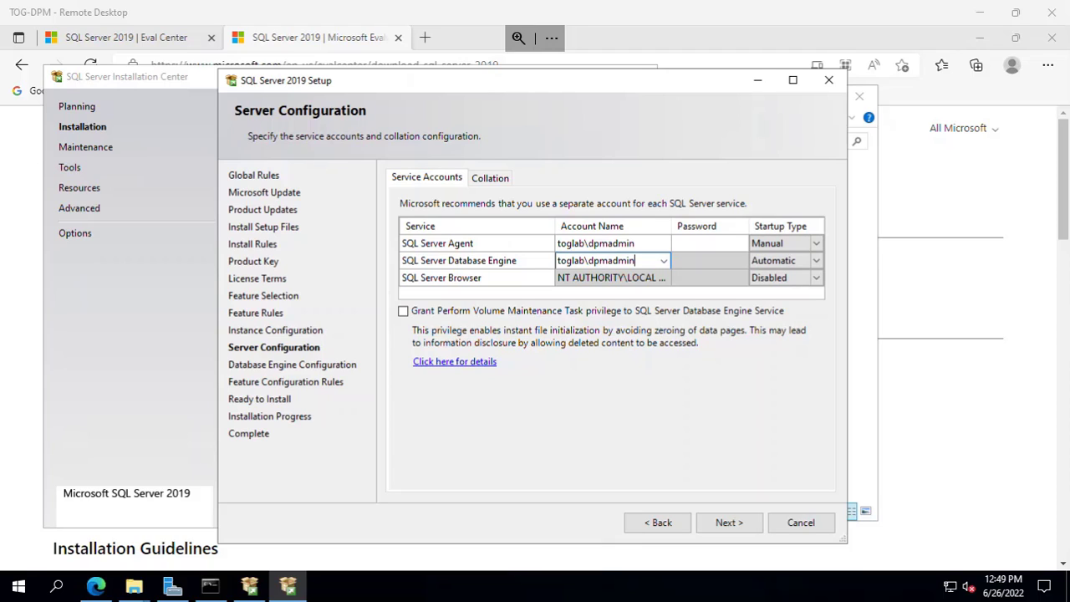
- Enter the service account password for both SQL Server Agent and SQL Server Database Engine
{"action": "left_click", "coordinate": [694, 241]}
{"action": "key", "text": "ctrl+v"}
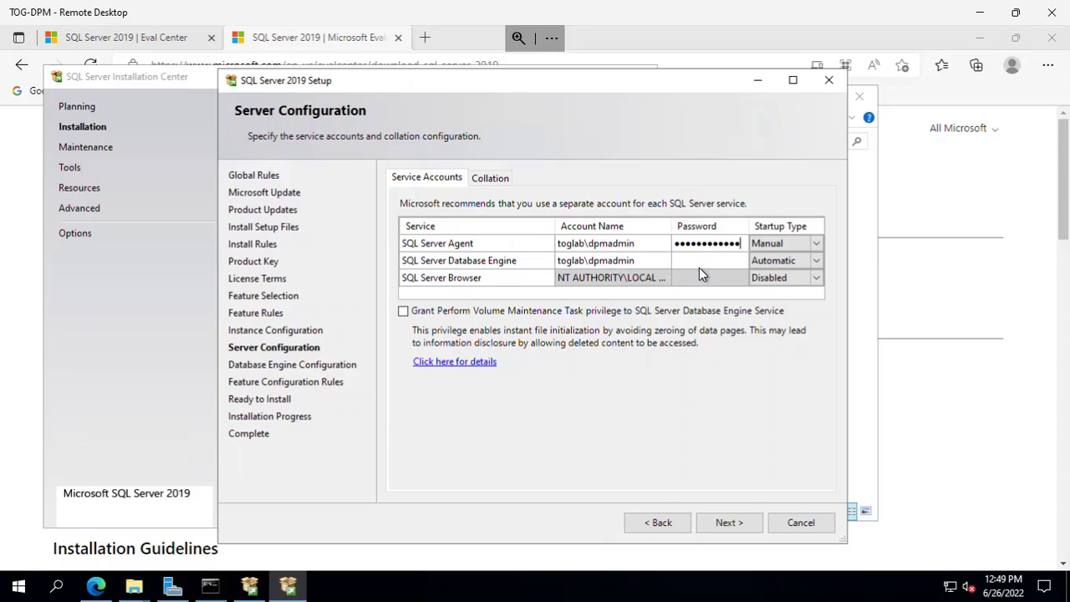
{"action": "left_click", "coordinate": [700, 262]}
{"action": "key", "text": "ctrl+v"}
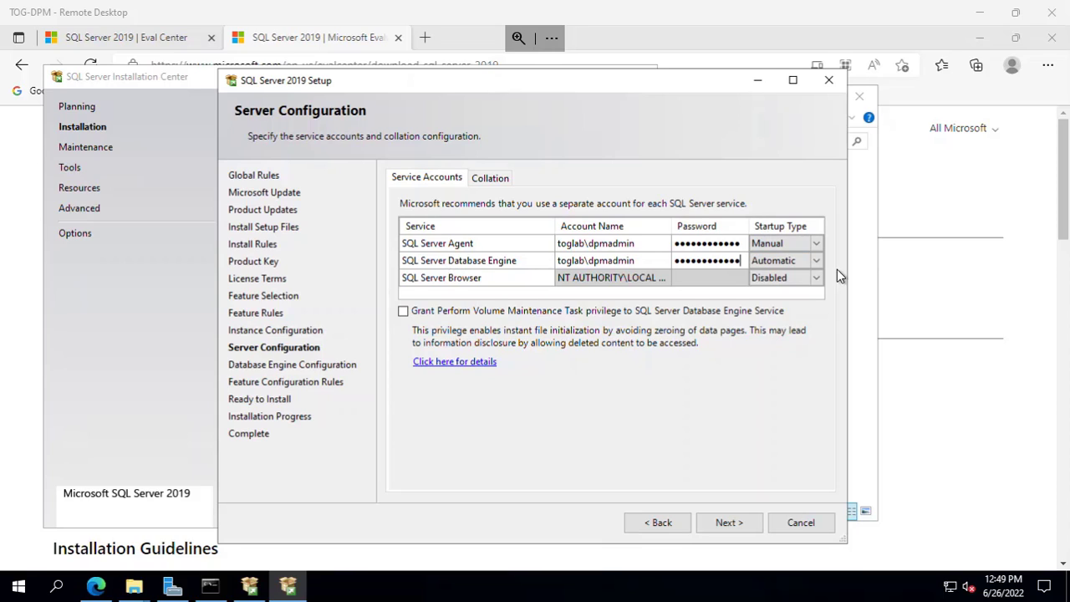
- Set the startup type of SQL Server Agent and SQL Server Browser to Automatic
{"action": "left_click", "coordinate": [800, 242]}
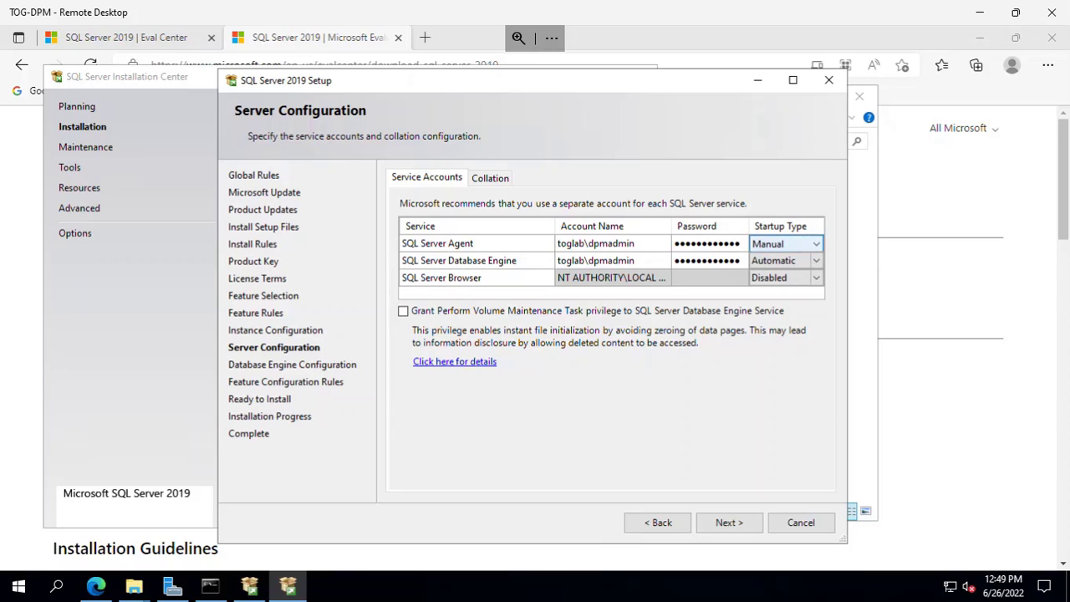
{"action": "left_click", "coordinate": [779, 245]}
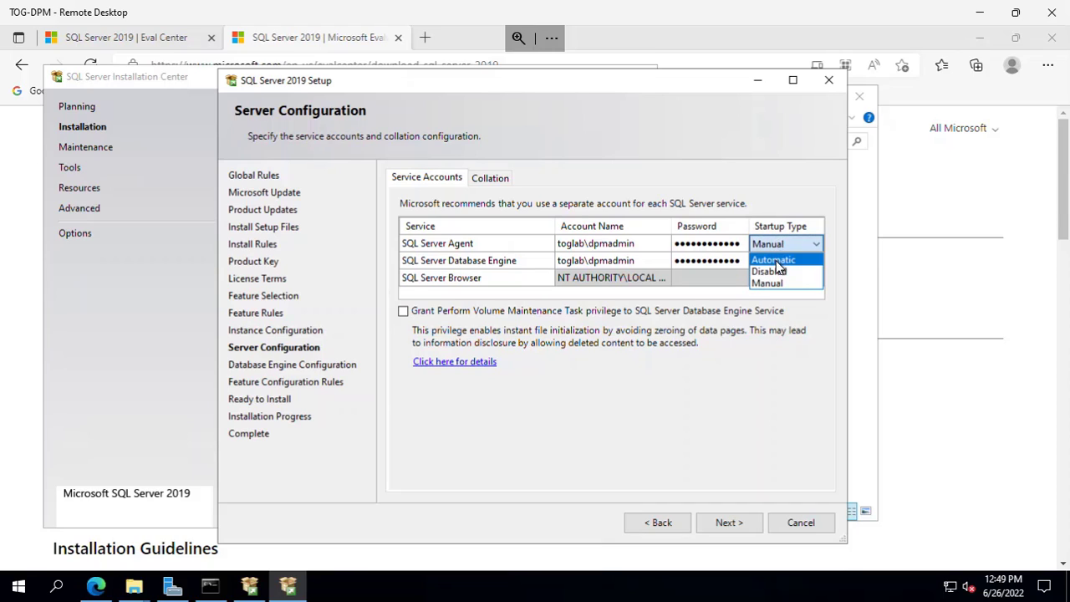
{"action": "left_click", "coordinate": [776, 260]}
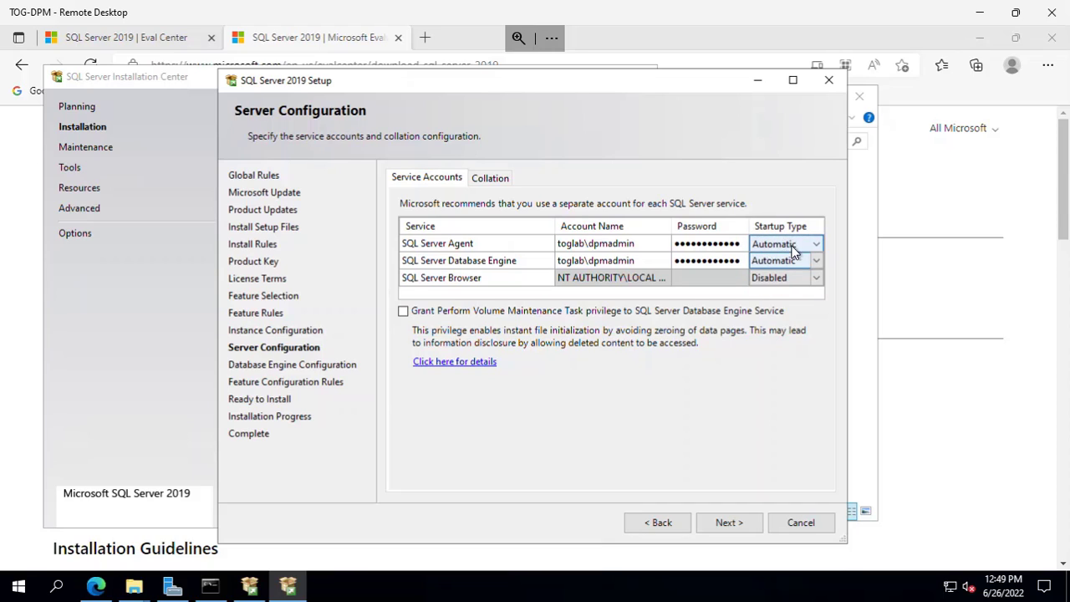
{"action": "left_click", "coordinate": [685, 281]}
{"action": "left_click", "coordinate": [820, 284]}
{"action": "left_click", "coordinate": [819, 284]}
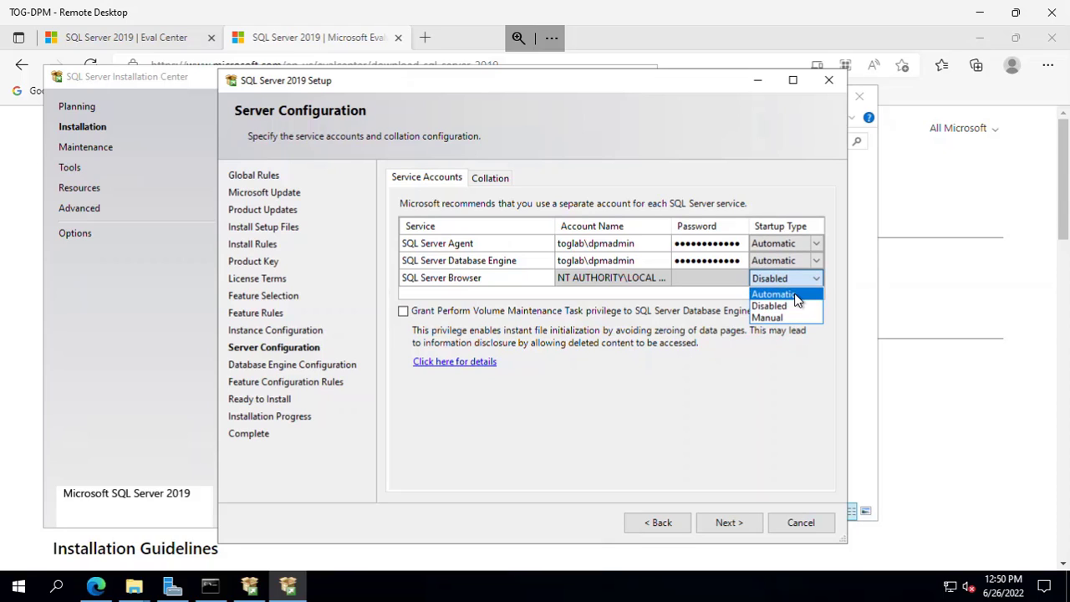
{"action": "left_click", "coordinate": [797, 297]}
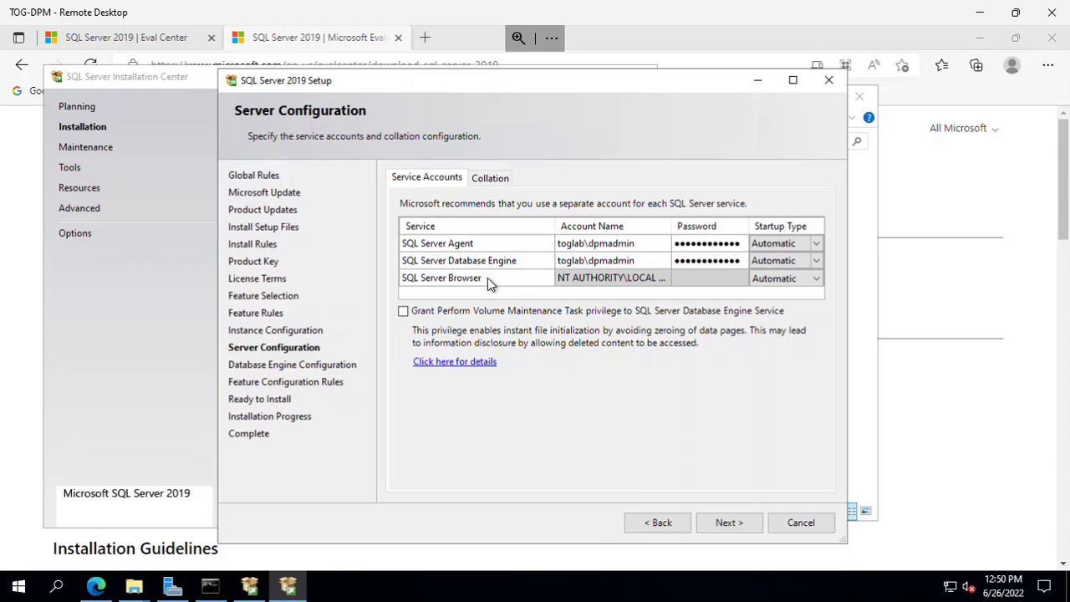
- Check the Database Engine collation, leave it at the default, and continue to the Database Engine configuration
{"action": "left_click", "coordinate": [498, 182]}
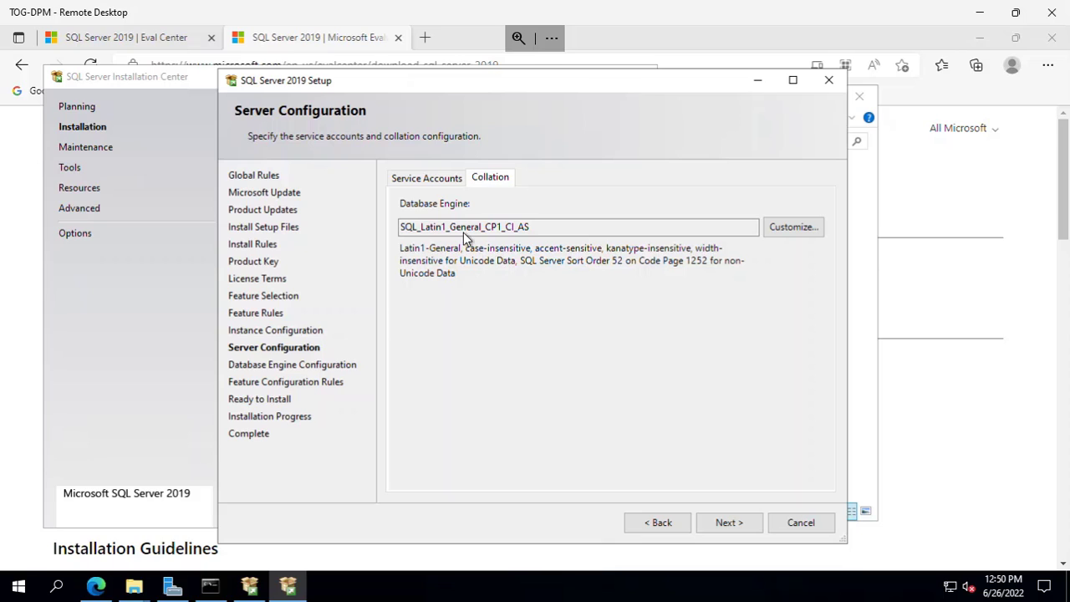
{"action": "left_click", "coordinate": [438, 179]}
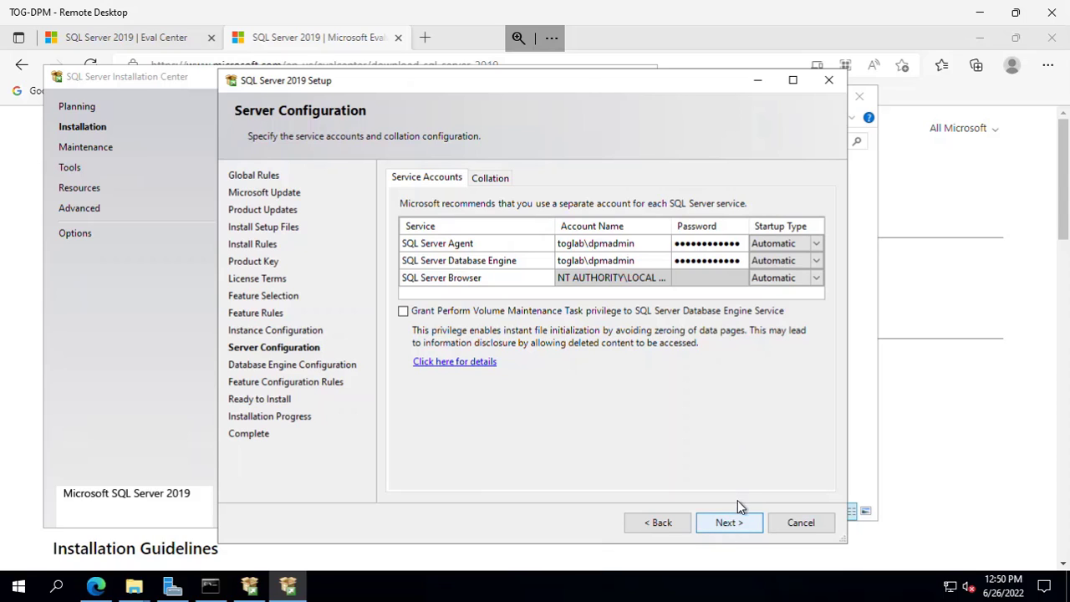
{"action": "left_click", "coordinate": [735, 523]}
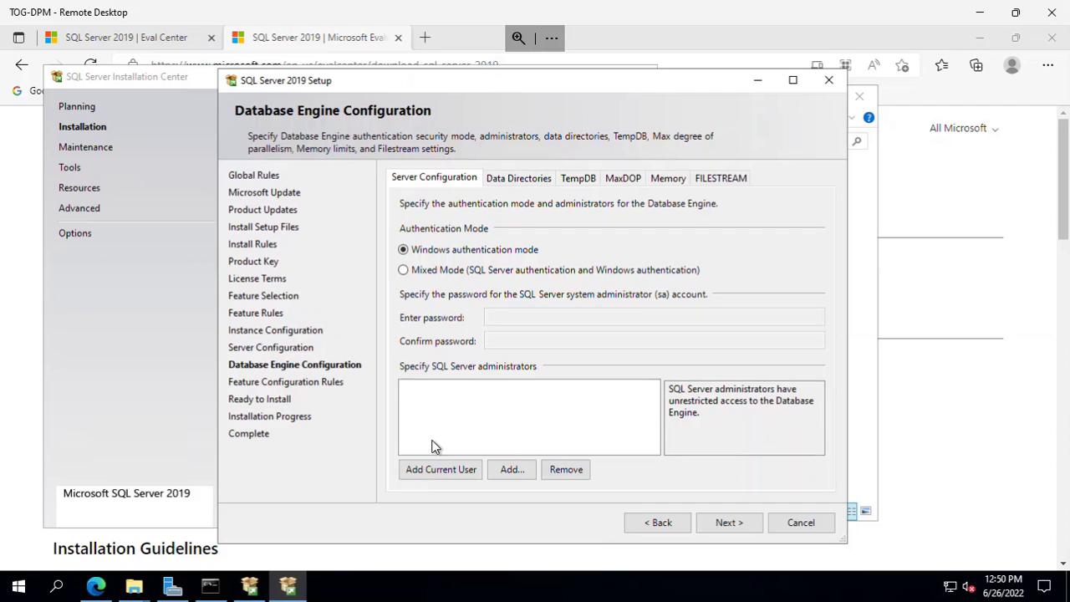
- Add the current user as SQL Server administrator with Windows authentication and keep the default data directories
{"action": "left_click", "coordinate": [425, 474]}
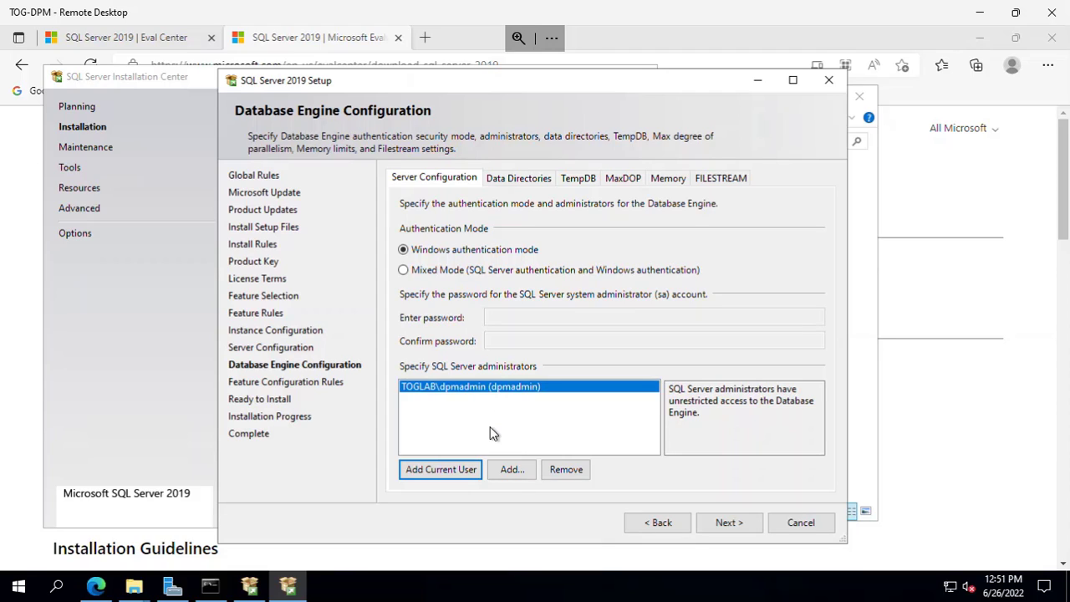
{"action": "left_click", "coordinate": [521, 178]}
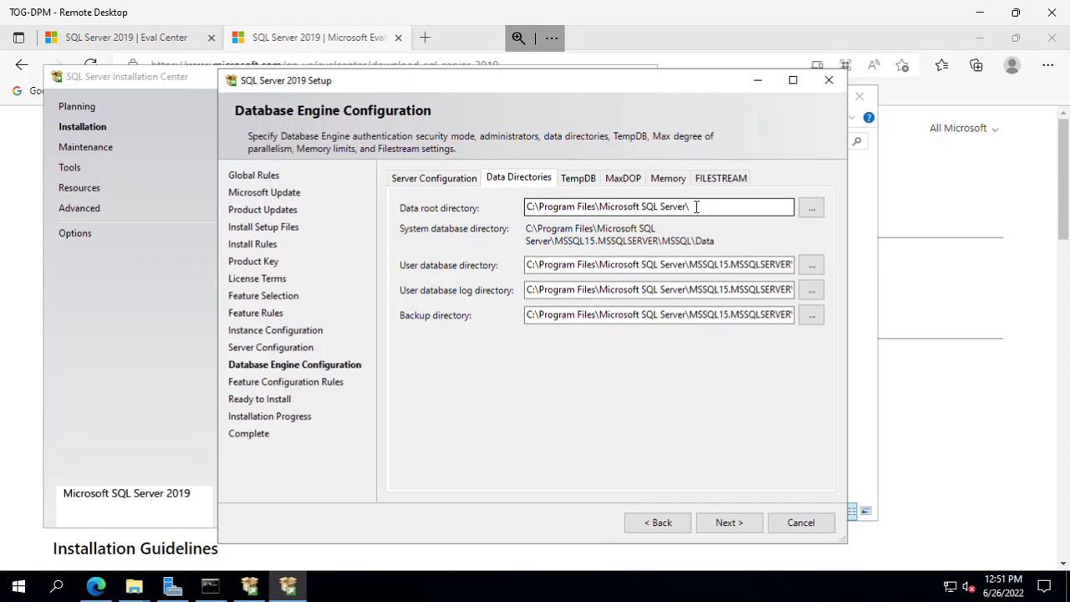
{"action": "left_click_drag", "start_coordinate": [696, 207], "coordinate": [501, 202]}
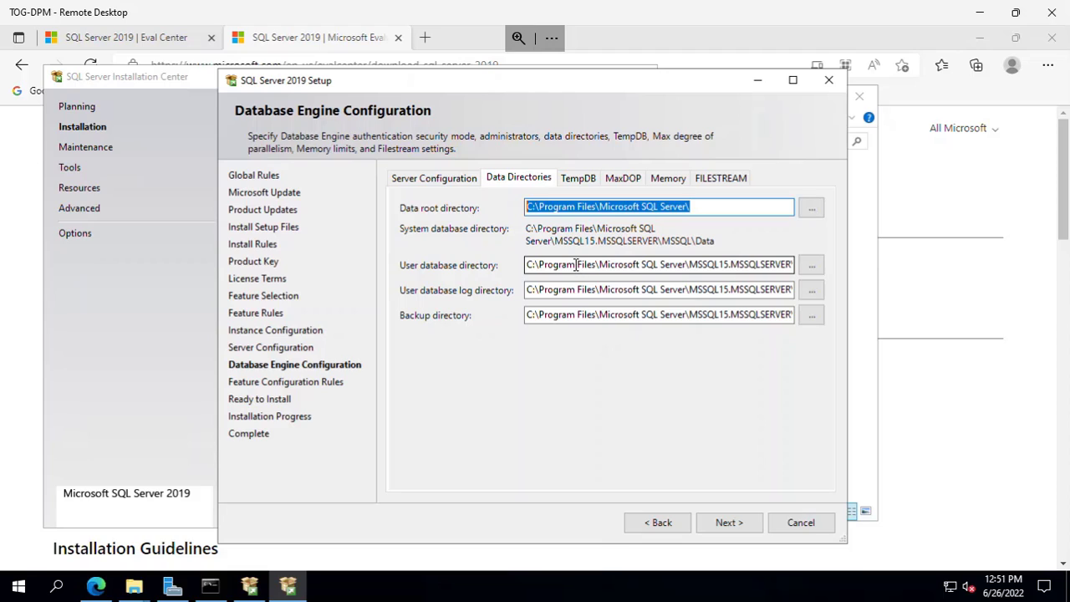
{"action": "left_click", "coordinate": [575, 265]}
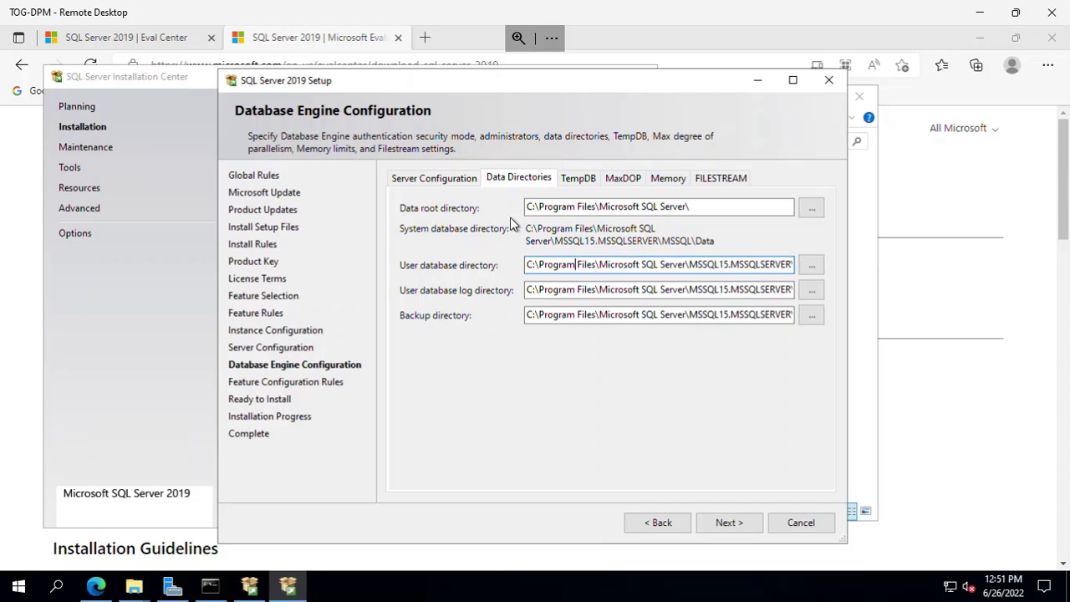
{"action": "left_click", "coordinate": [424, 184]}
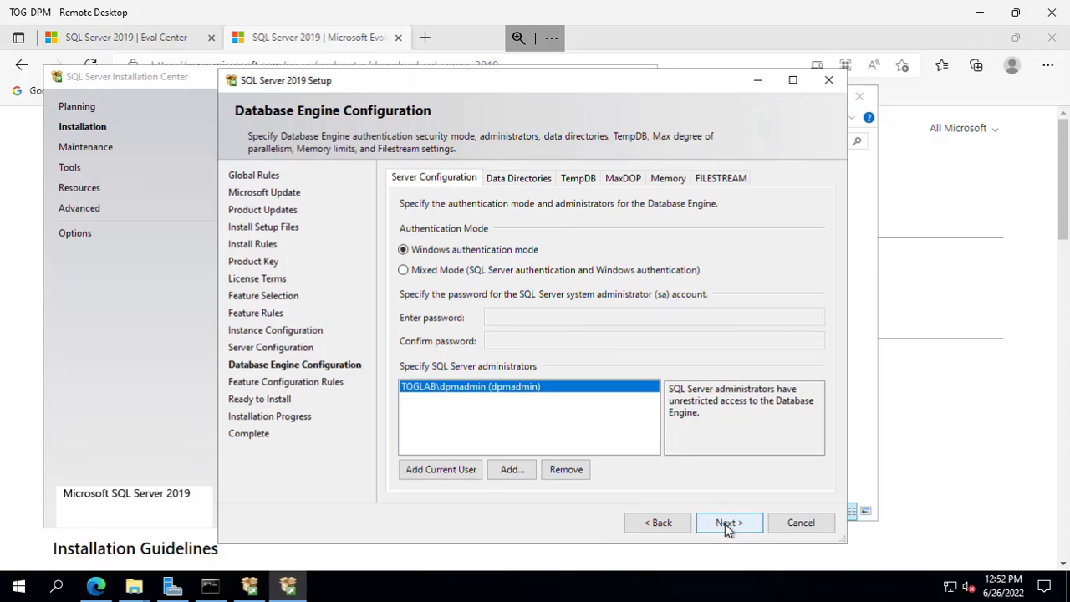
- Continue to the installation summary, review it to the end, and start the SQL Server 2019 installation
{"action": "left_click", "coordinate": [727, 525]}
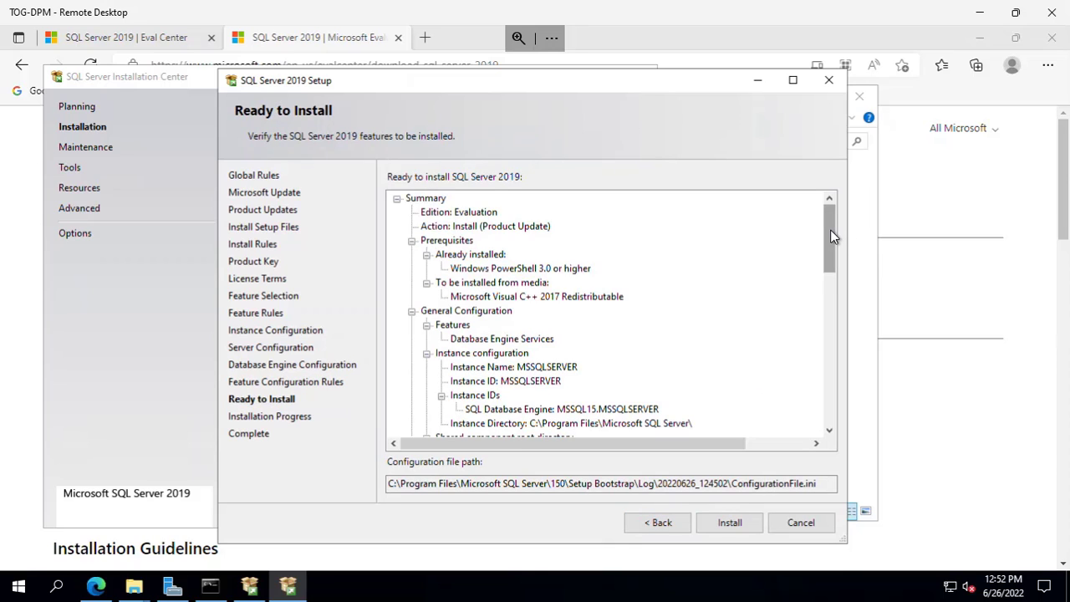
{"action": "left_click_drag", "start_coordinate": [831, 229], "coordinate": [821, 389]}
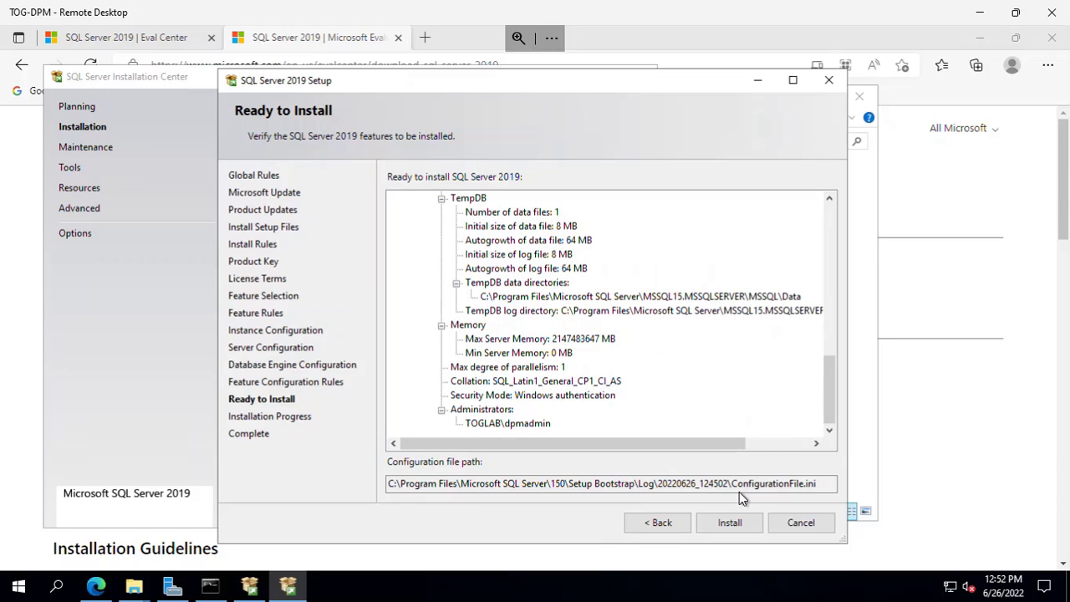
{"action": "left_click", "coordinate": [731, 523]}
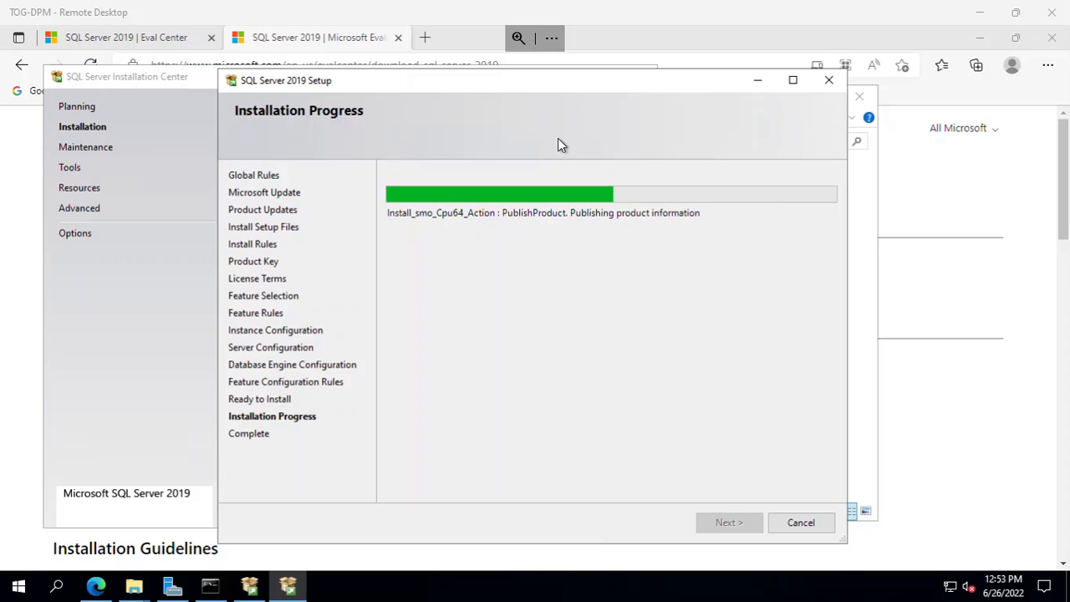
- Switch to Server Manager and start a role-based Add Roles and Features installation on TOG-DPM.TOGLAB.LOCAL, continuing to feature selection without adding roles
{"action": "mouse_move", "coordinate": [169, 588]}
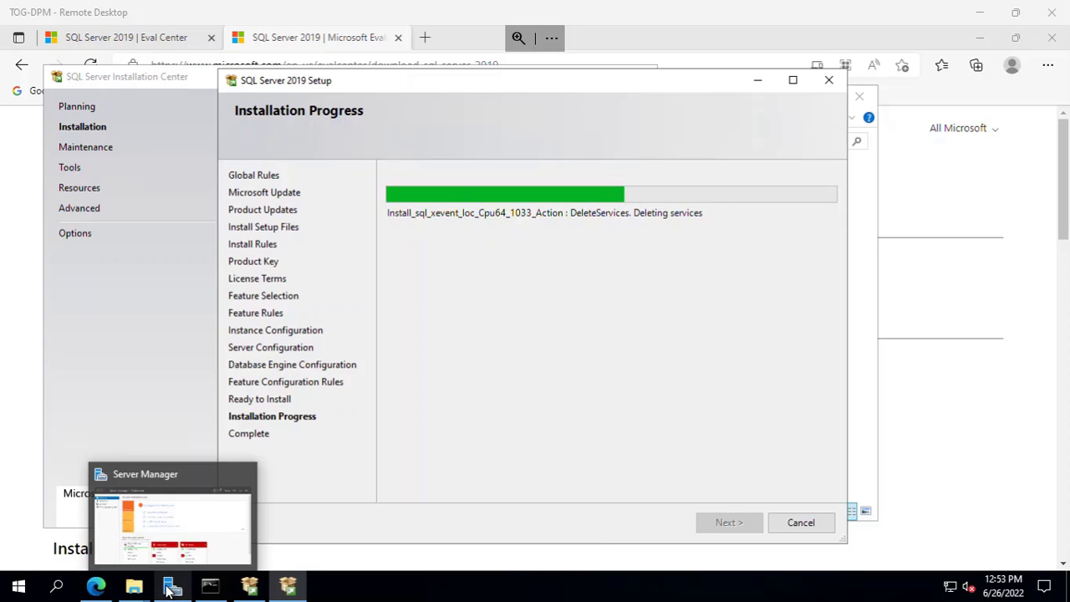
{"action": "left_click", "coordinate": [191, 524]}
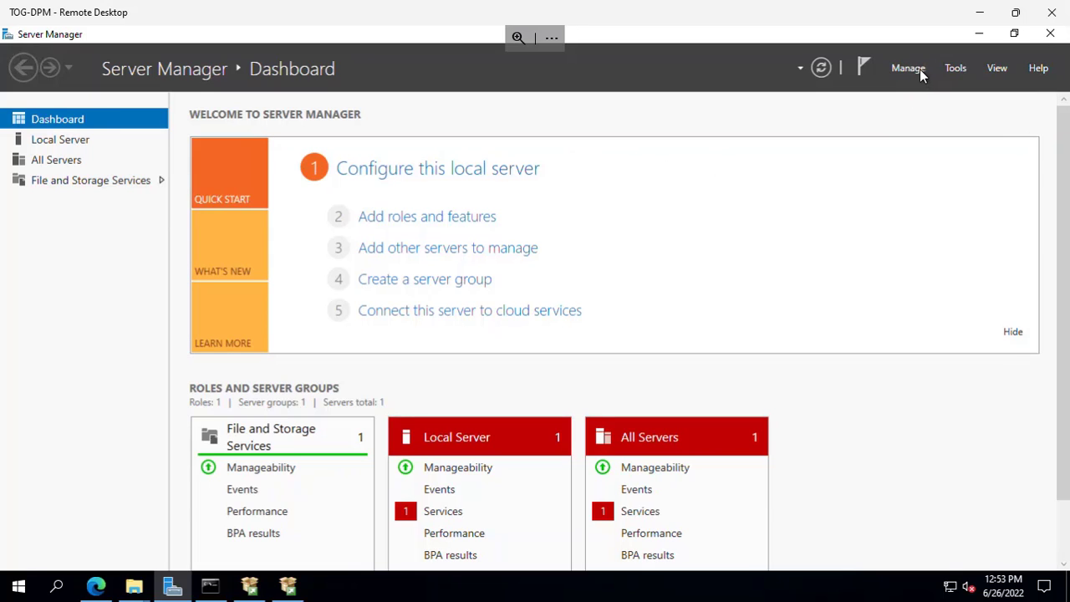
{"action": "left_click", "coordinate": [447, 223]}
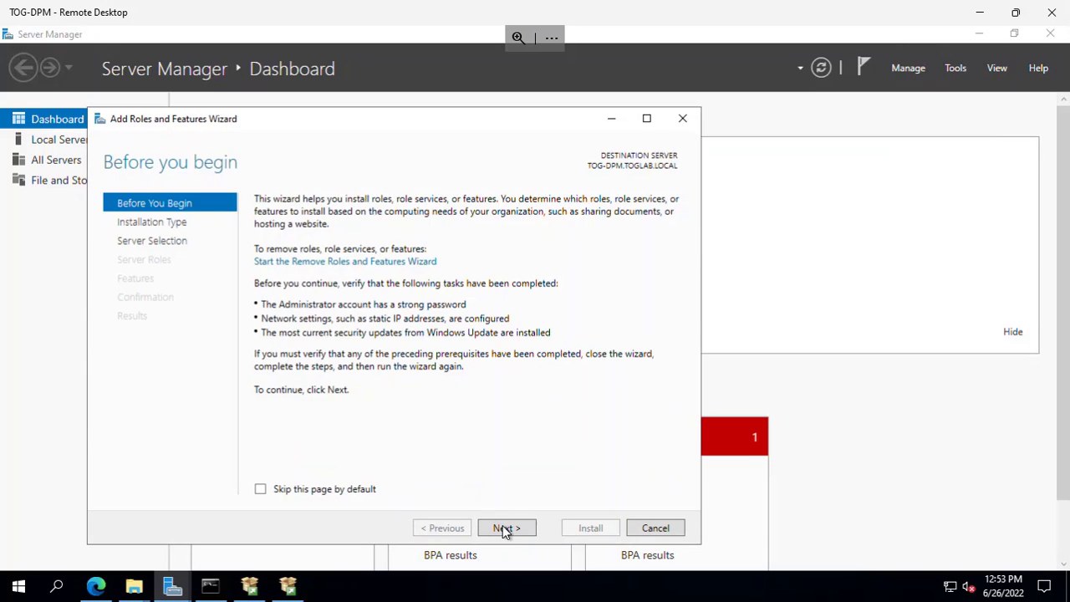
{"action": "left_click", "coordinate": [504, 531]}
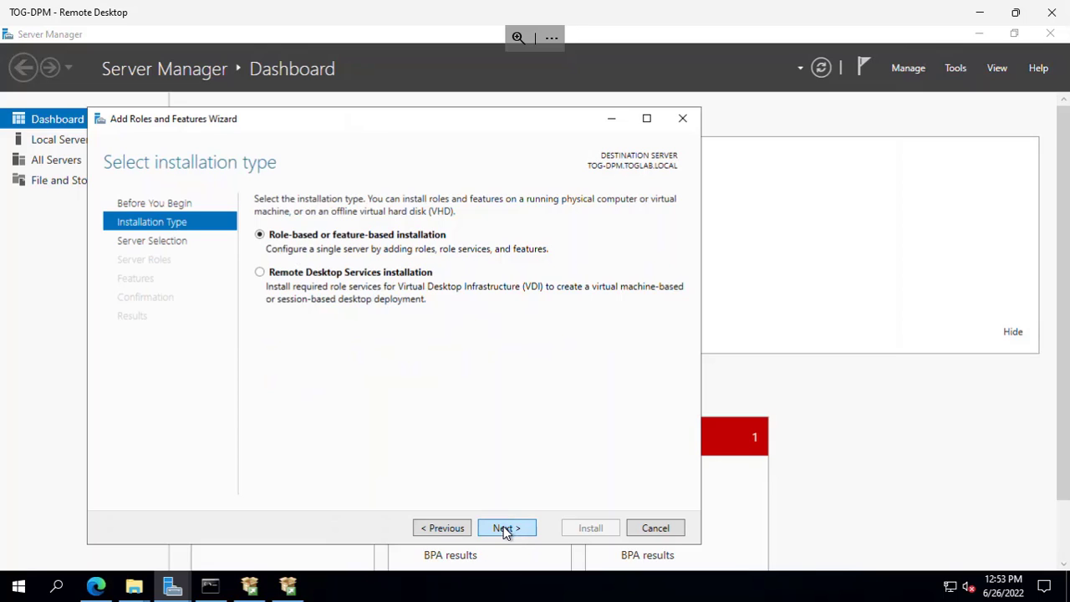
{"action": "left_click", "coordinate": [505, 532]}
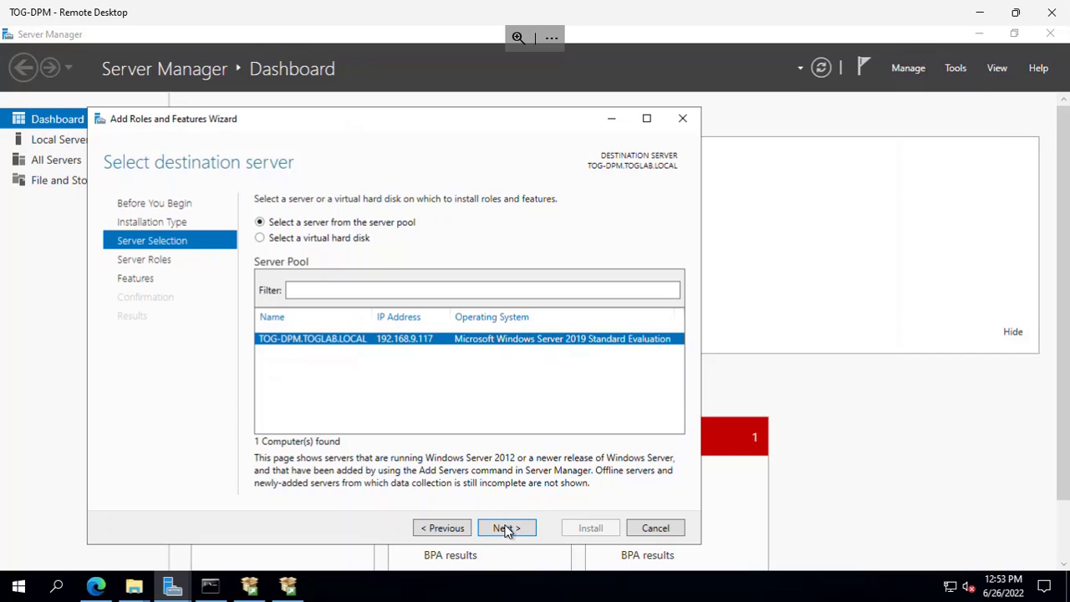
{"action": "left_click", "coordinate": [507, 529]}
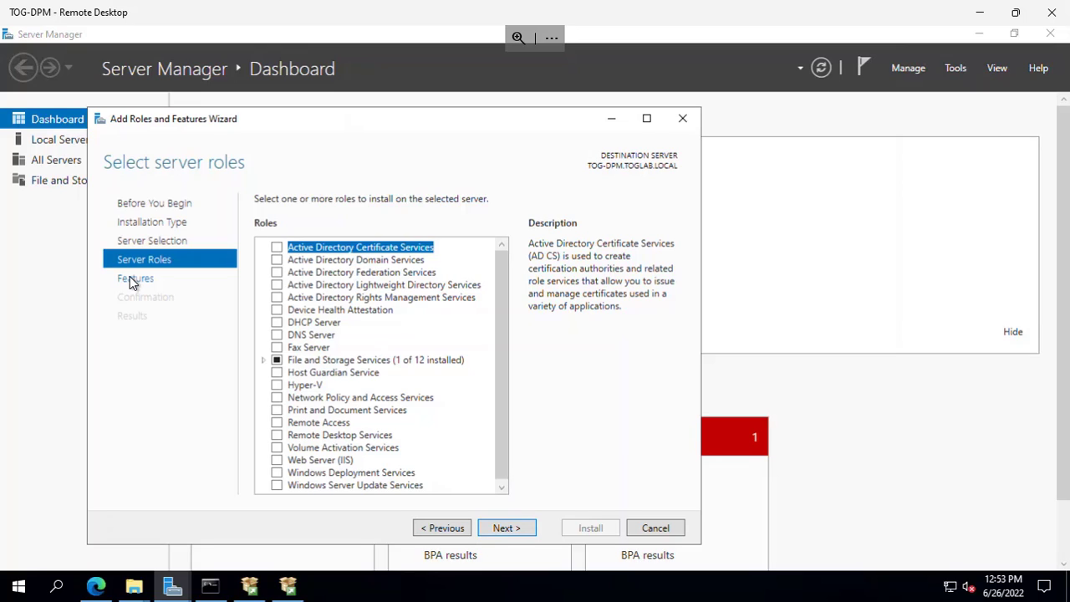
{"action": "left_click", "coordinate": [513, 528]}
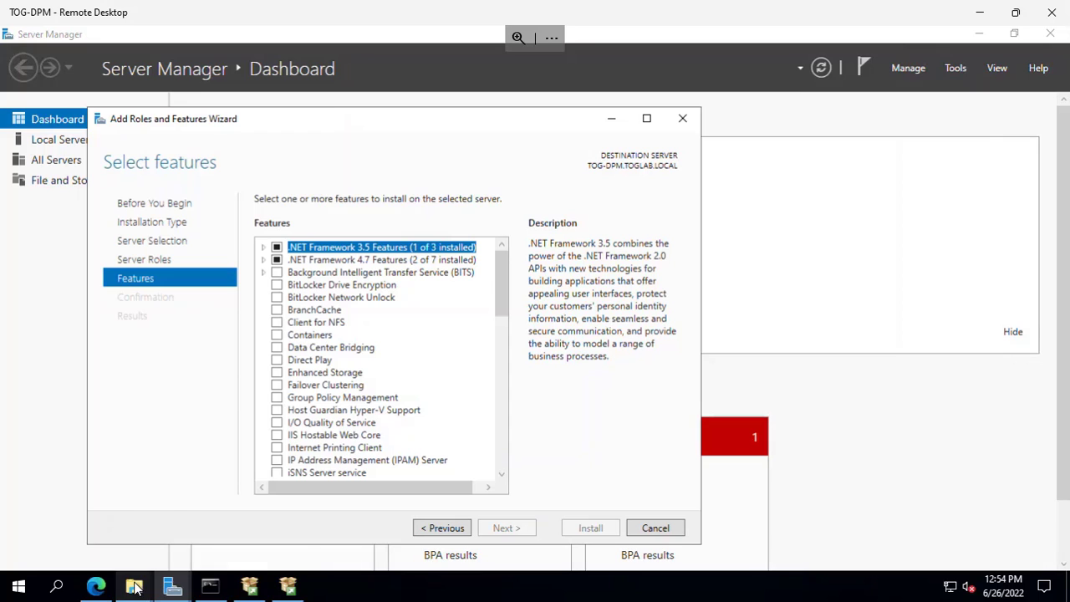
{"action": "mouse_move", "coordinate": [138, 588]}
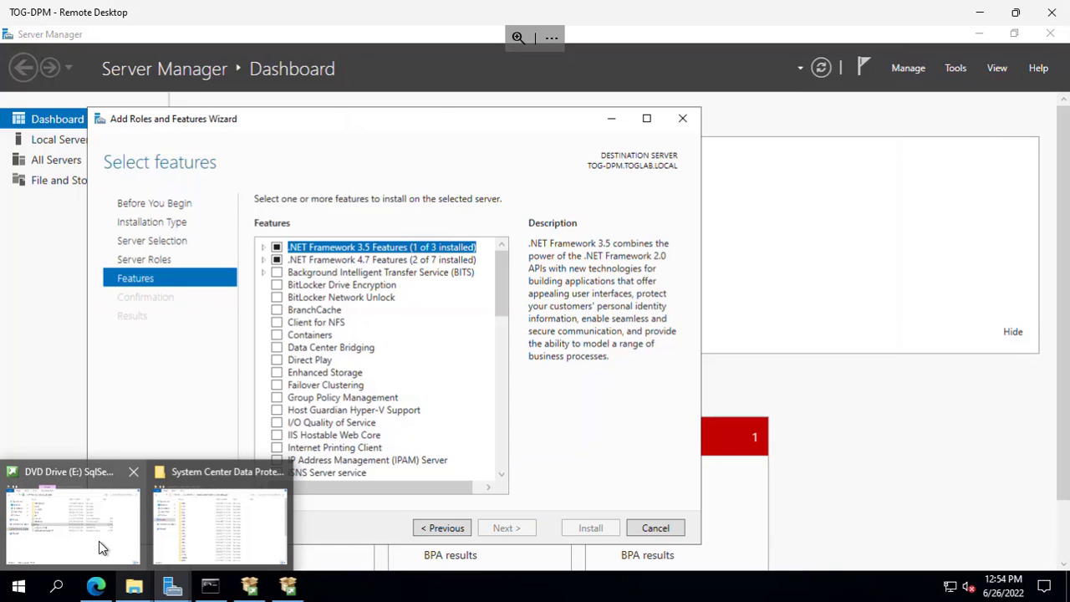
{"action": "mouse_move", "coordinate": [99, 543]}
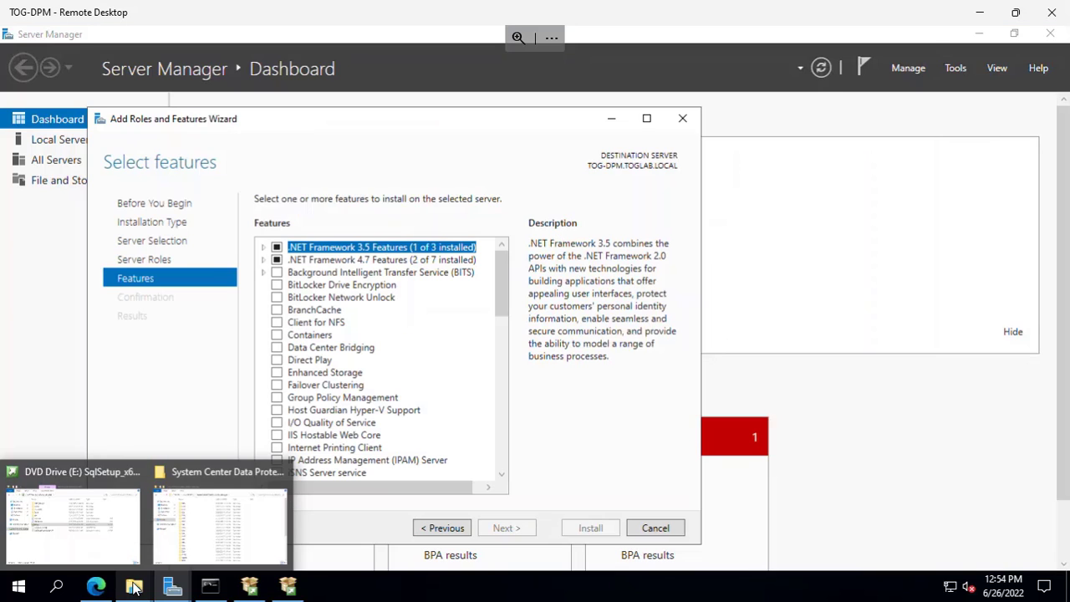
- Open a new File Explorer window, browse to the sources\sxs folder on DVD drive D:, and check its full path
{"action": "left_click", "coordinate": [134, 588]}
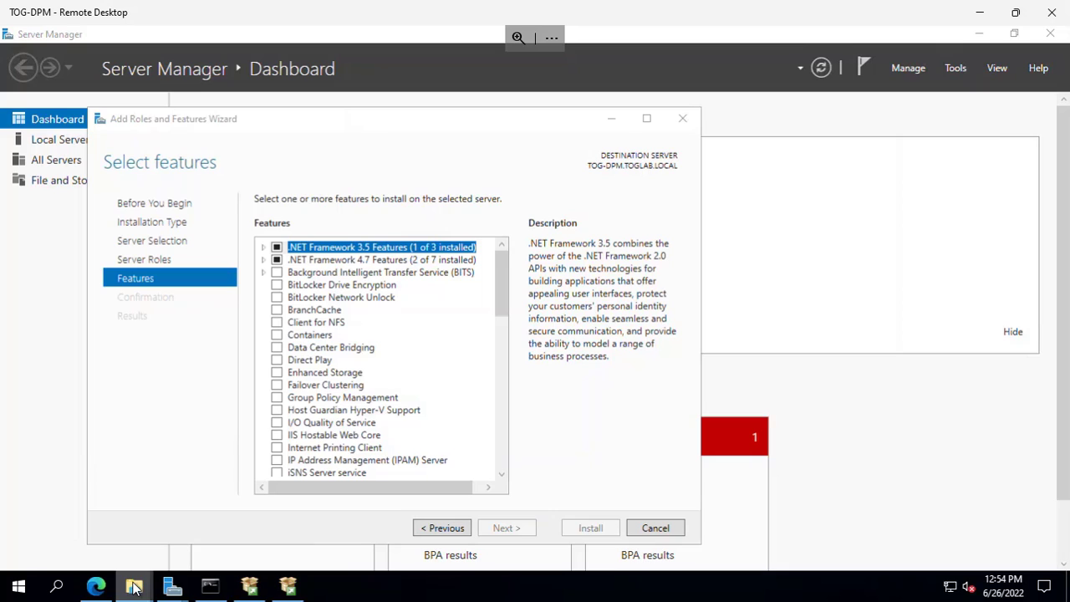
{"action": "right_click", "coordinate": [134, 588]}
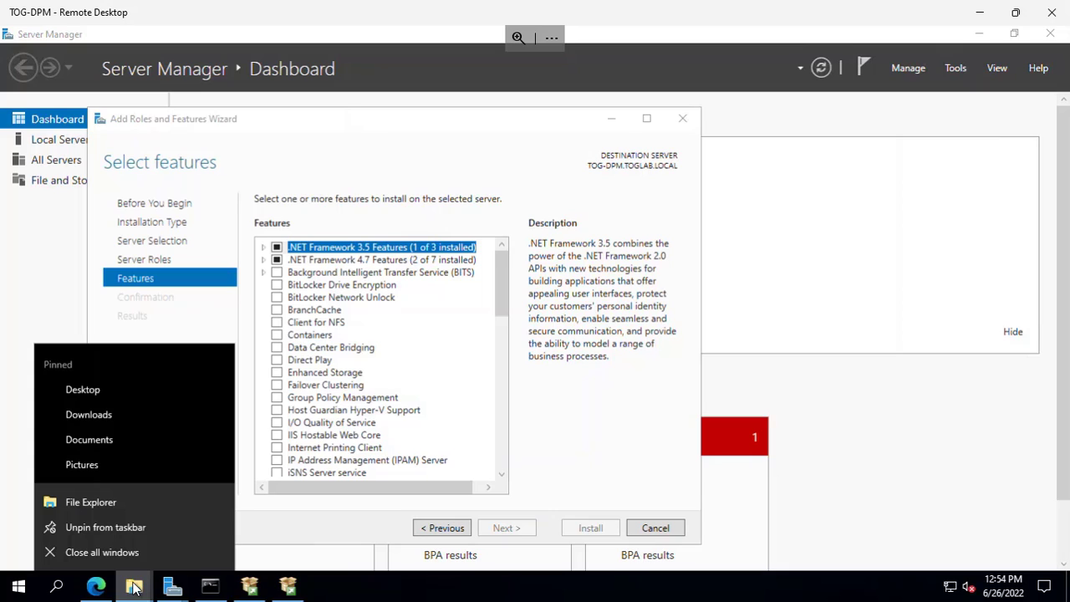
{"action": "left_click", "coordinate": [108, 502]}
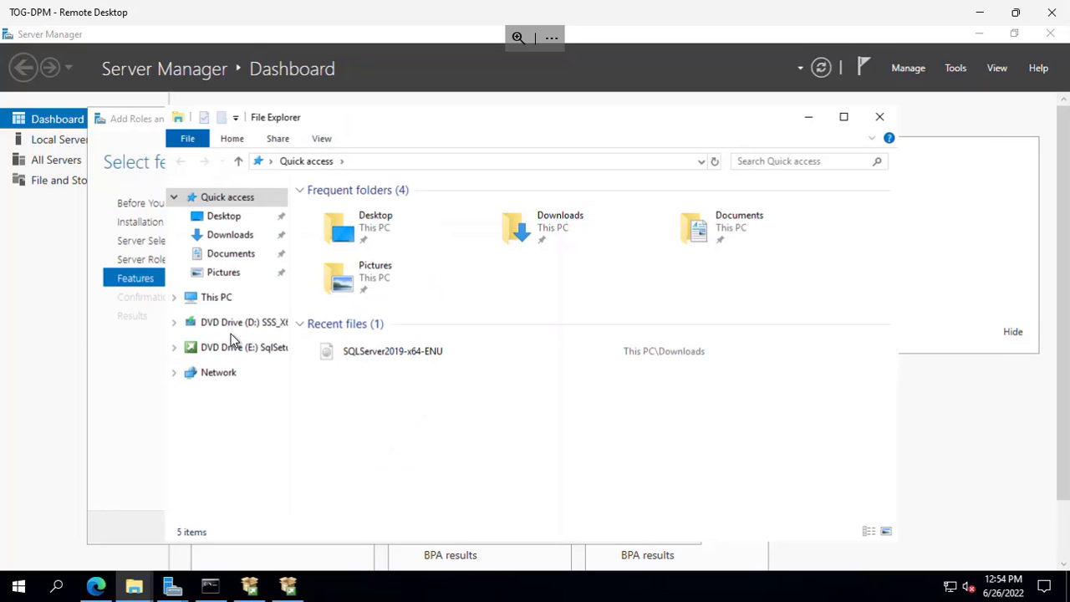
{"action": "left_click", "coordinate": [232, 329]}
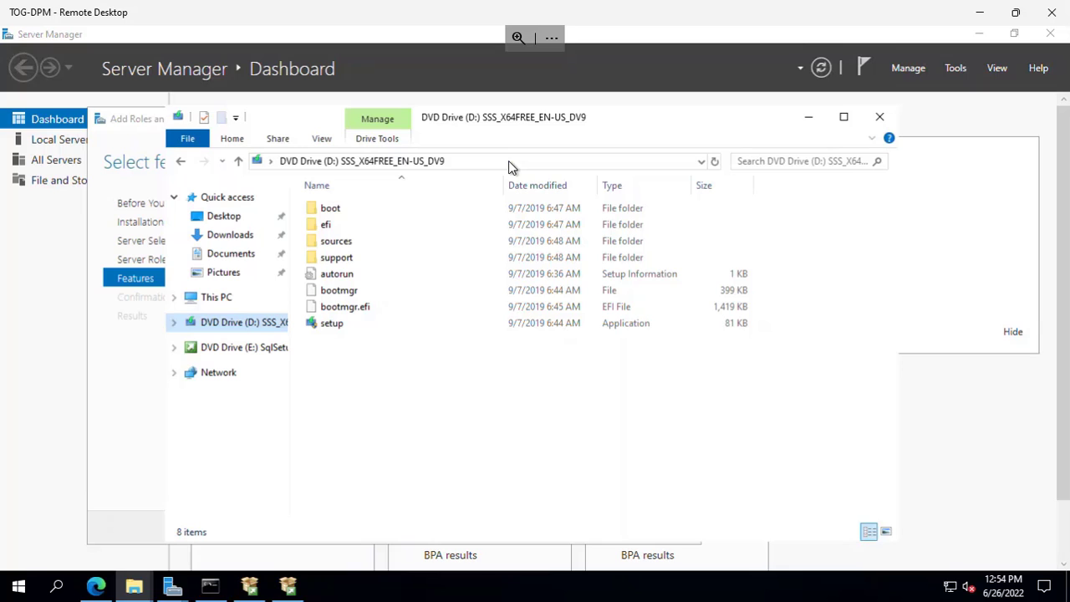
{"action": "double_click", "coordinate": [355, 244]}
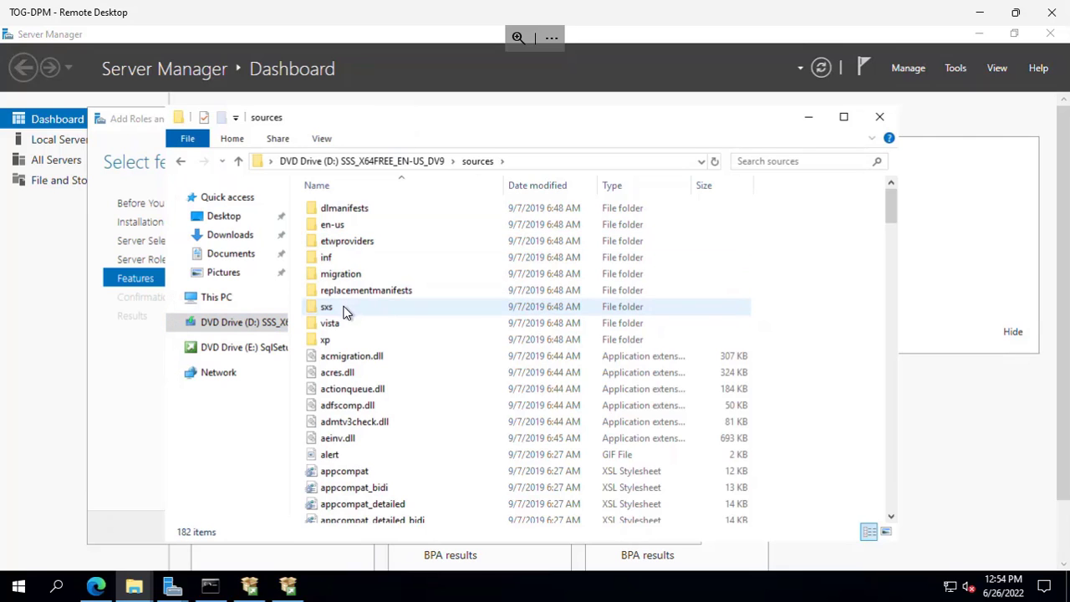
{"action": "left_click", "coordinate": [346, 312]}
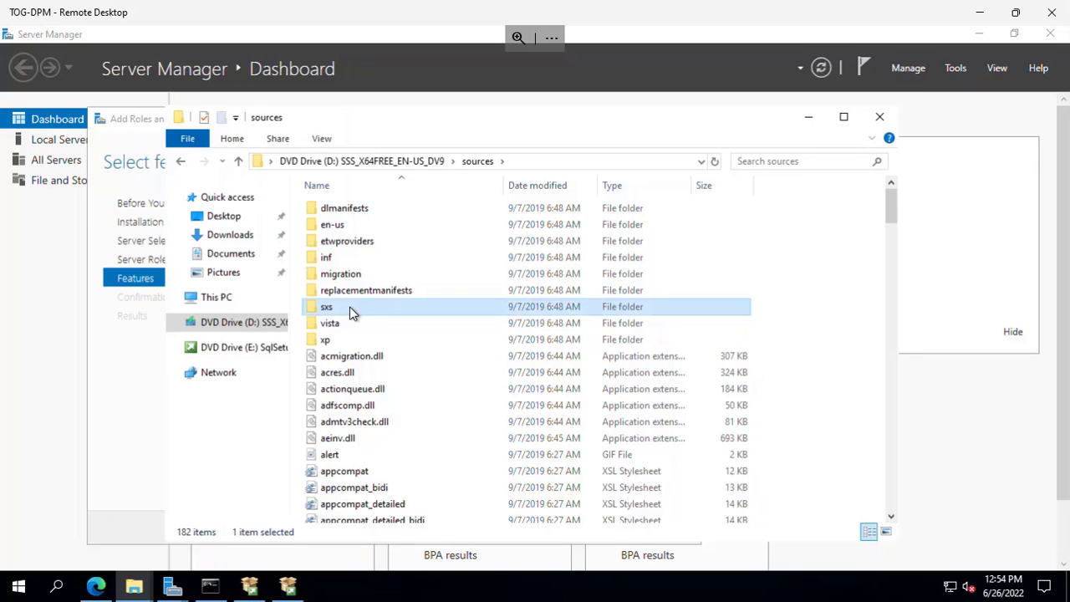
{"action": "double_click", "coordinate": [350, 307]}
{"action": "left_click", "coordinate": [585, 161]}
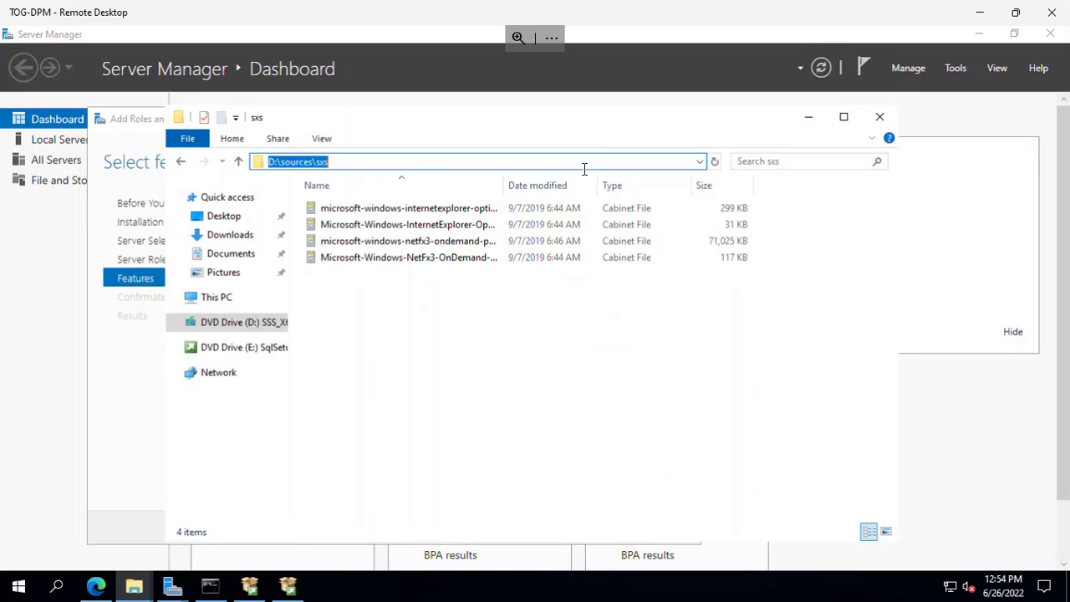
{"action": "left_click", "coordinate": [544, 410]}
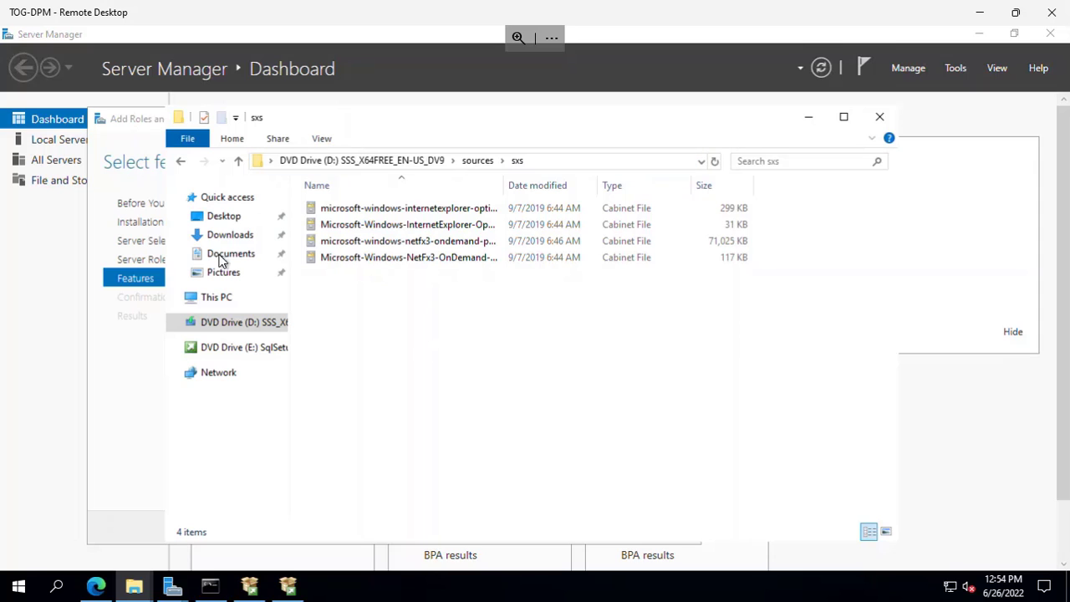
- Close the Add Roles and Features Wizard without installing, close the sxs folder window, and minimize Server Manager
{"action": "left_click", "coordinate": [136, 124]}
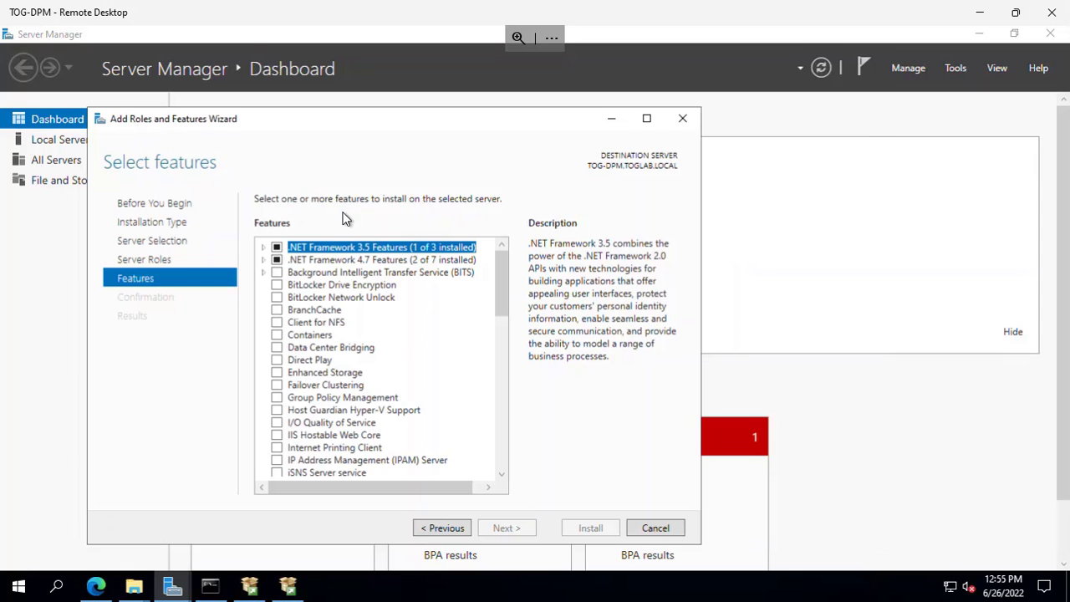
{"action": "left_click", "coordinate": [683, 118]}
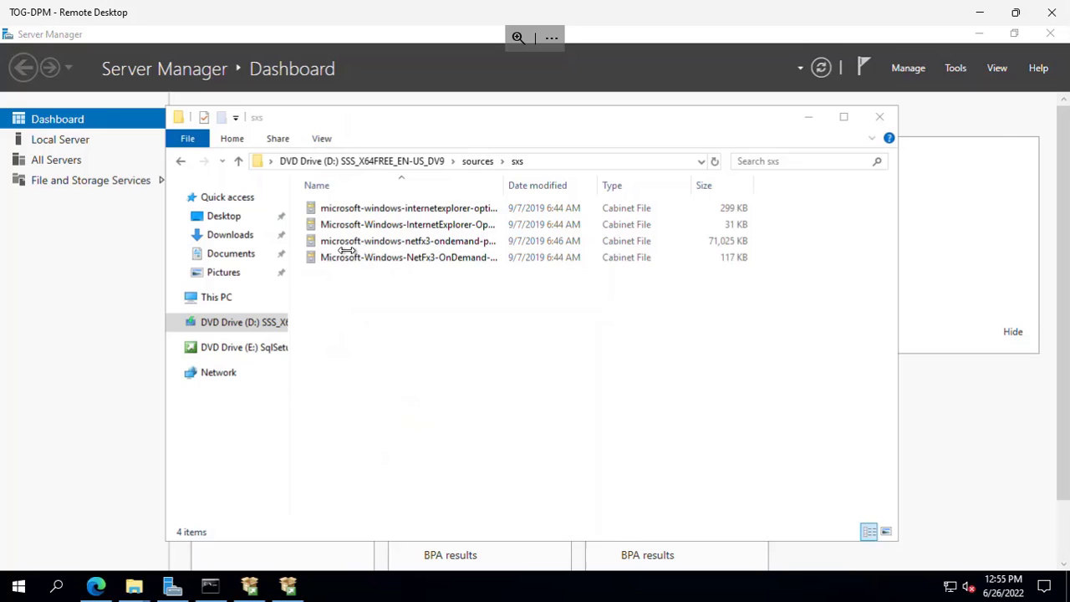
{"action": "left_click", "coordinate": [885, 117]}
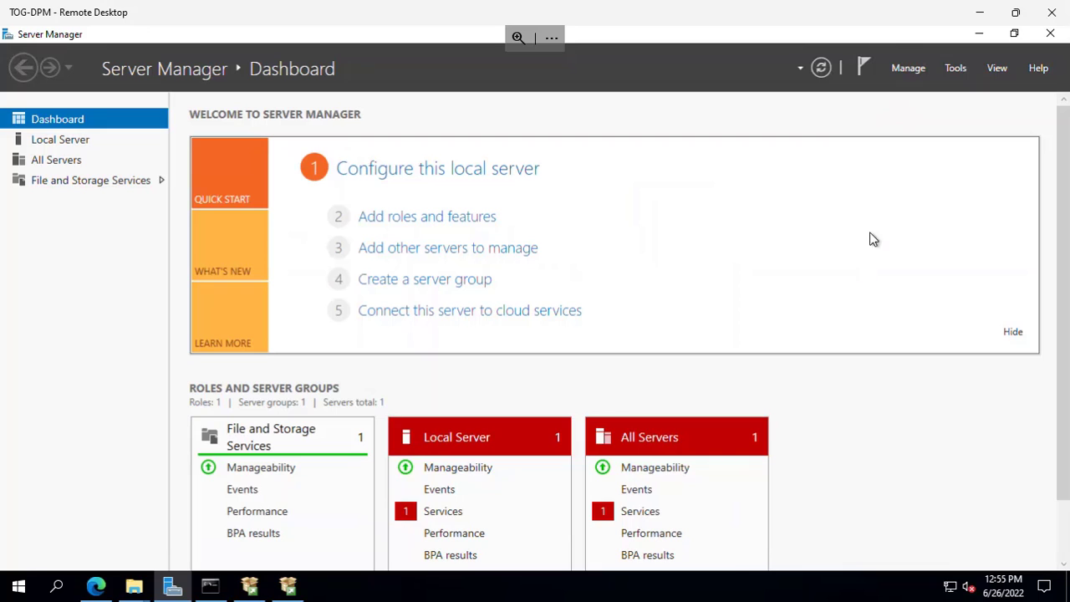
{"action": "left_click", "coordinate": [980, 34]}
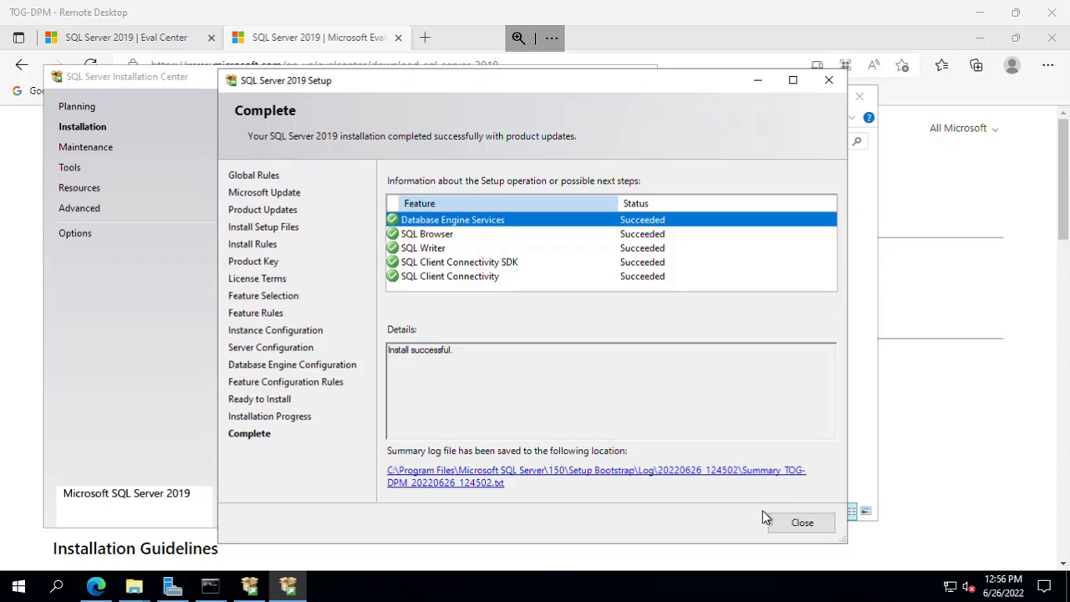
- Close the completed SQL Server 2019 Setup and download the English SQL Server 2019 Reporting Services installer through SQL Server Installation Center
{"action": "left_click", "coordinate": [800, 524]}
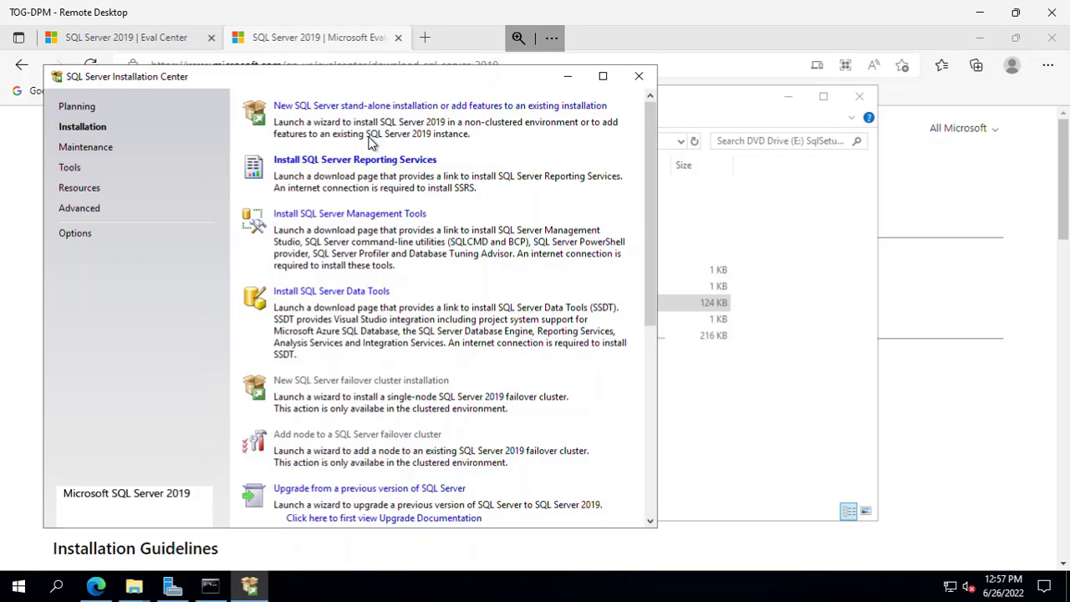
{"action": "left_click", "coordinate": [403, 164]}
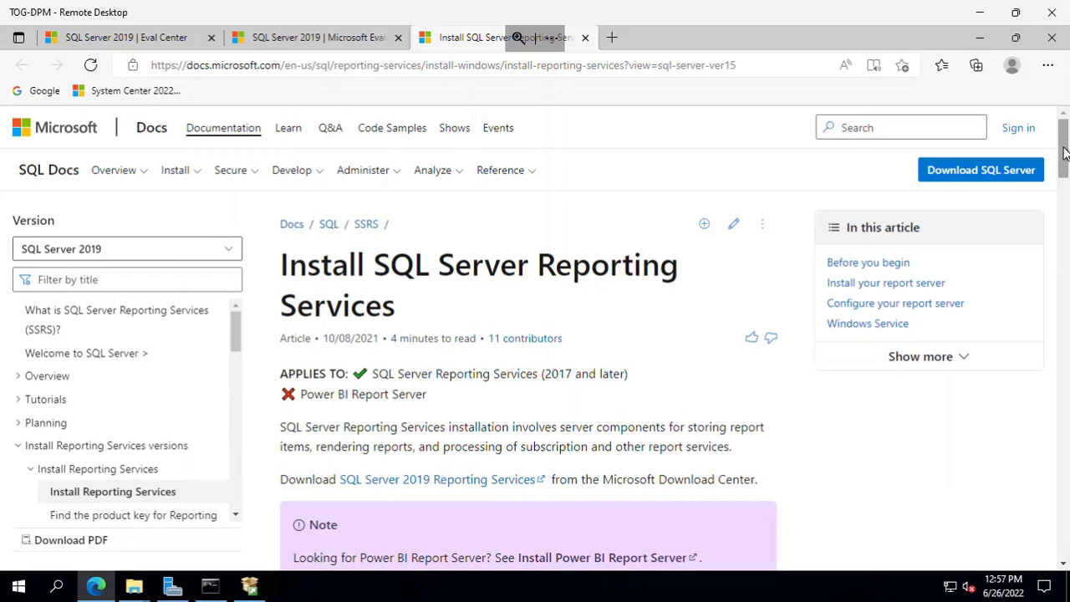
{"action": "left_click_drag", "start_coordinate": [1060, 151], "coordinate": [1065, 186]}
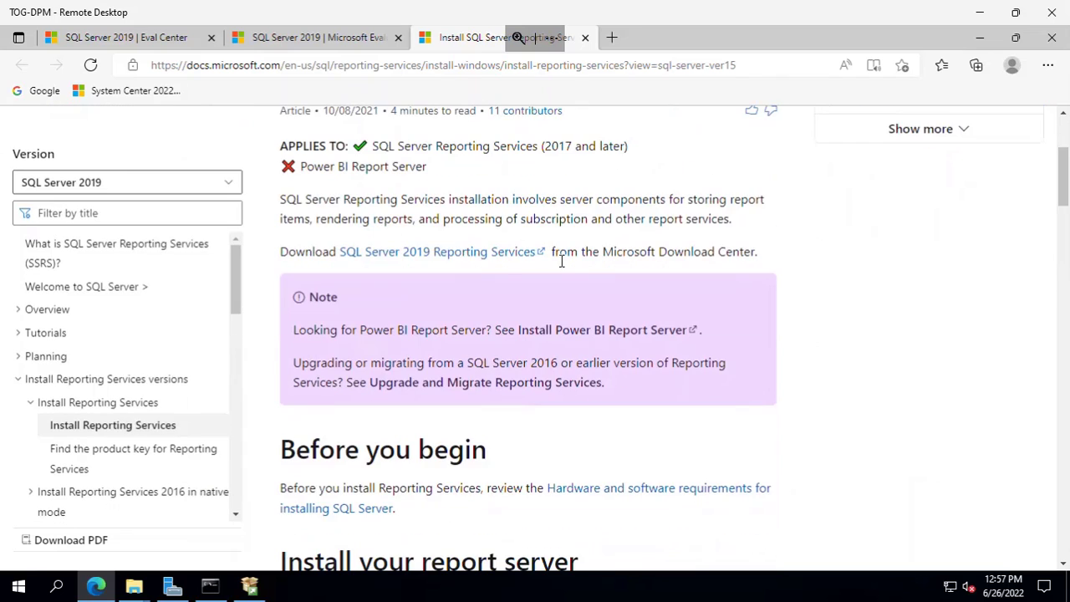
{"action": "left_click", "coordinate": [499, 262]}
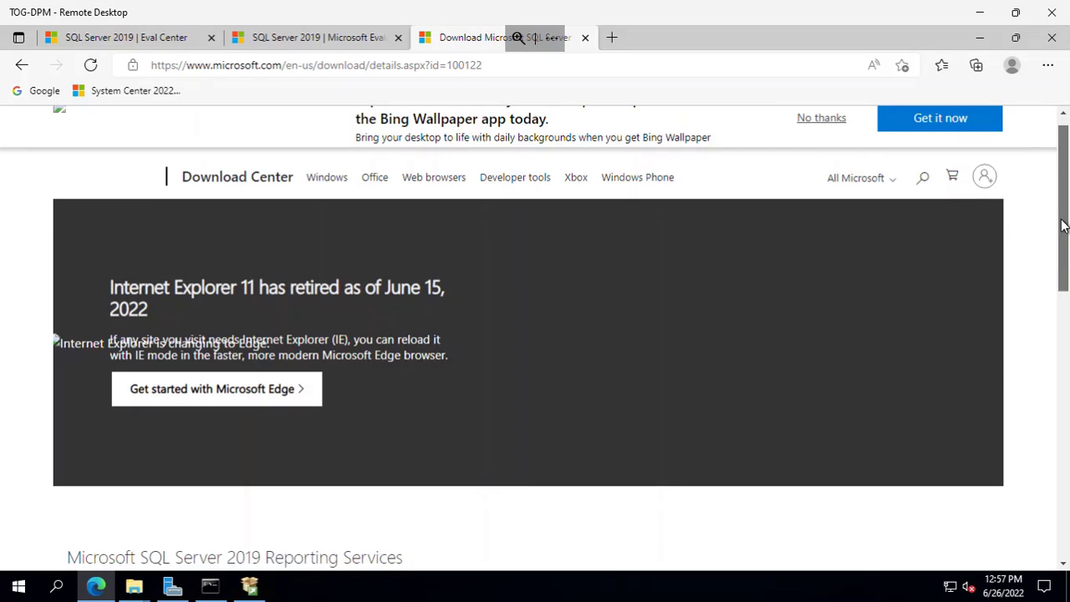
{"action": "left_click_drag", "start_coordinate": [1063, 226], "coordinate": [1059, 296]}
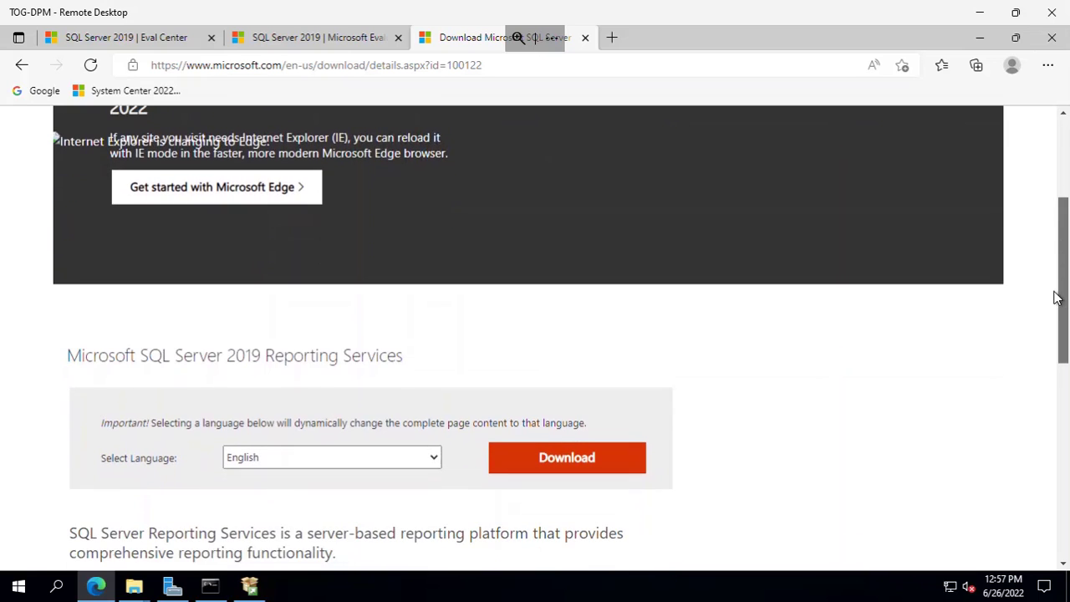
{"action": "left_click", "coordinate": [628, 468]}
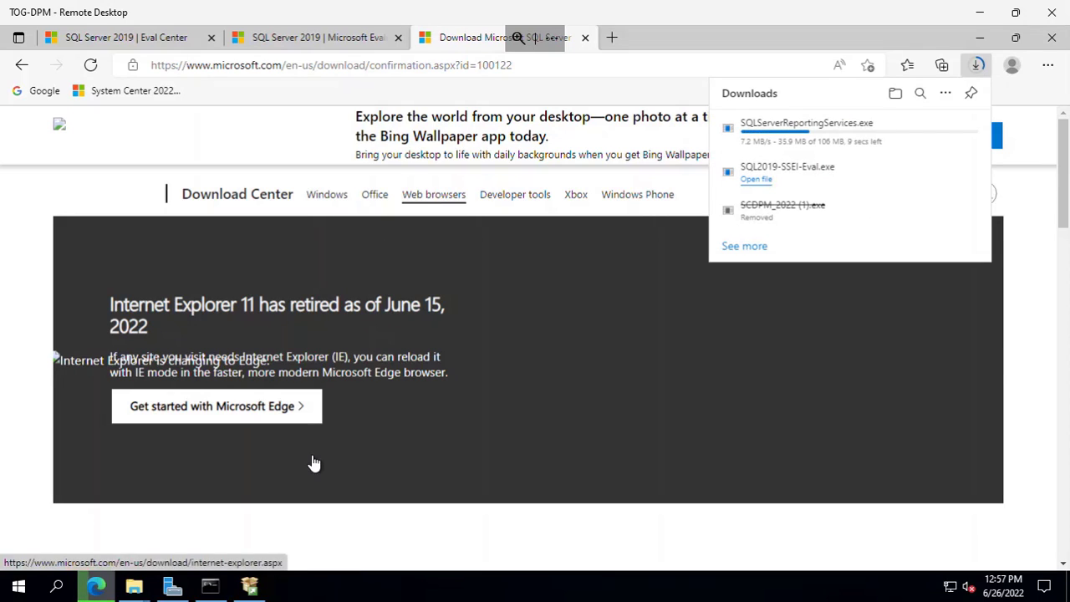
- Return to SQL Server Installation Center and download SQL Server Management Studio (SSMS) 18.12.1 through its management tools link
{"action": "mouse_move", "coordinate": [253, 590]}
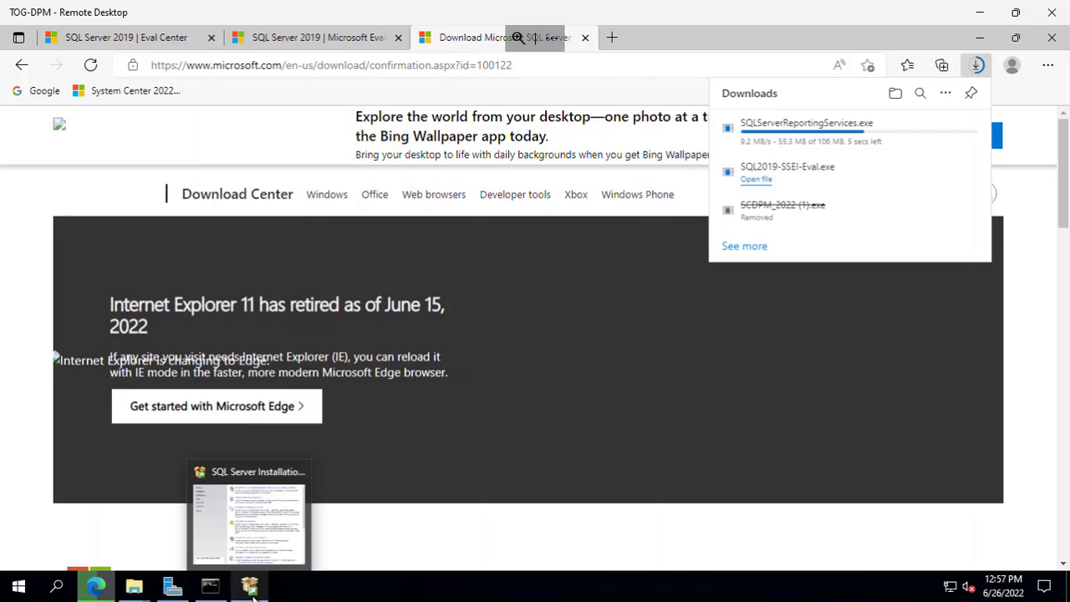
{"action": "left_click", "coordinate": [251, 512]}
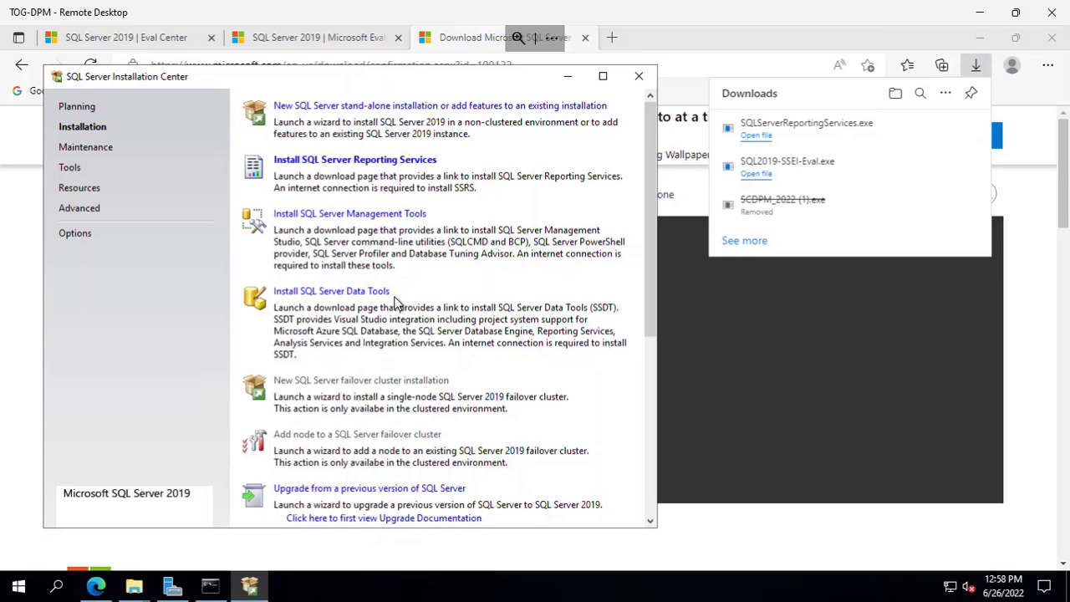
{"action": "left_click", "coordinate": [358, 215]}
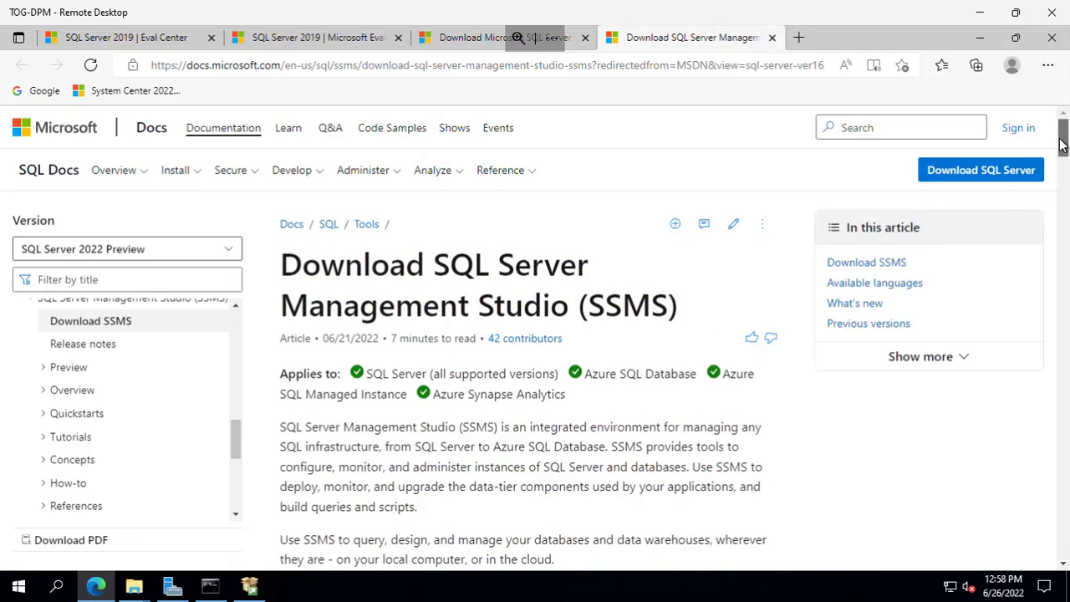
{"action": "scroll", "coordinate": [1062, 153], "scroll_direction": "down", "scroll_amount": 1}
{"action": "scroll", "coordinate": [1062, 153], "scroll_direction": "down", "scroll_amount": 3}
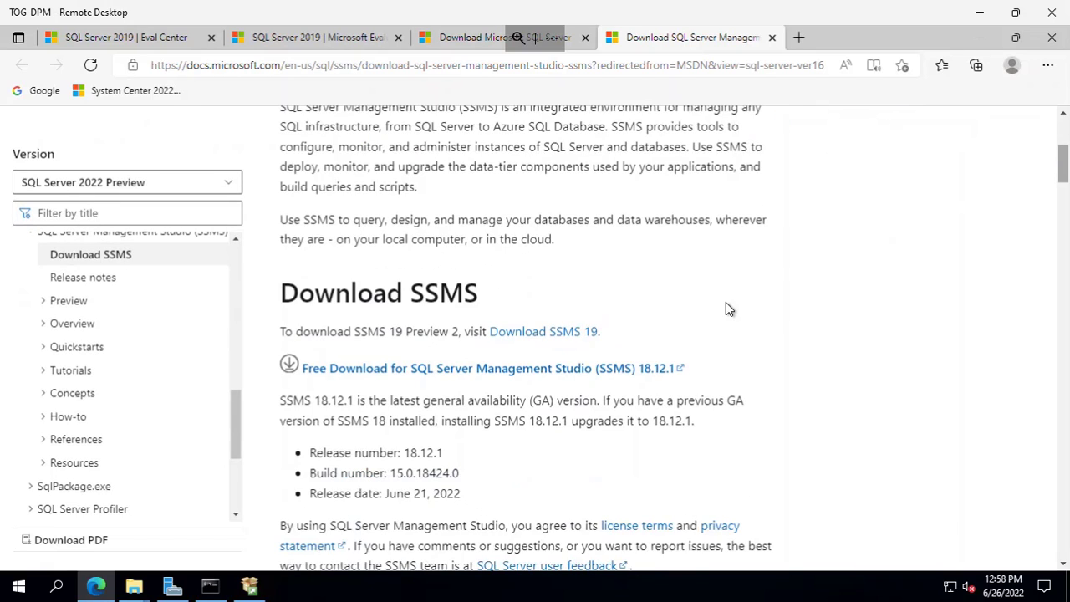
{"action": "left_click", "coordinate": [494, 375]}
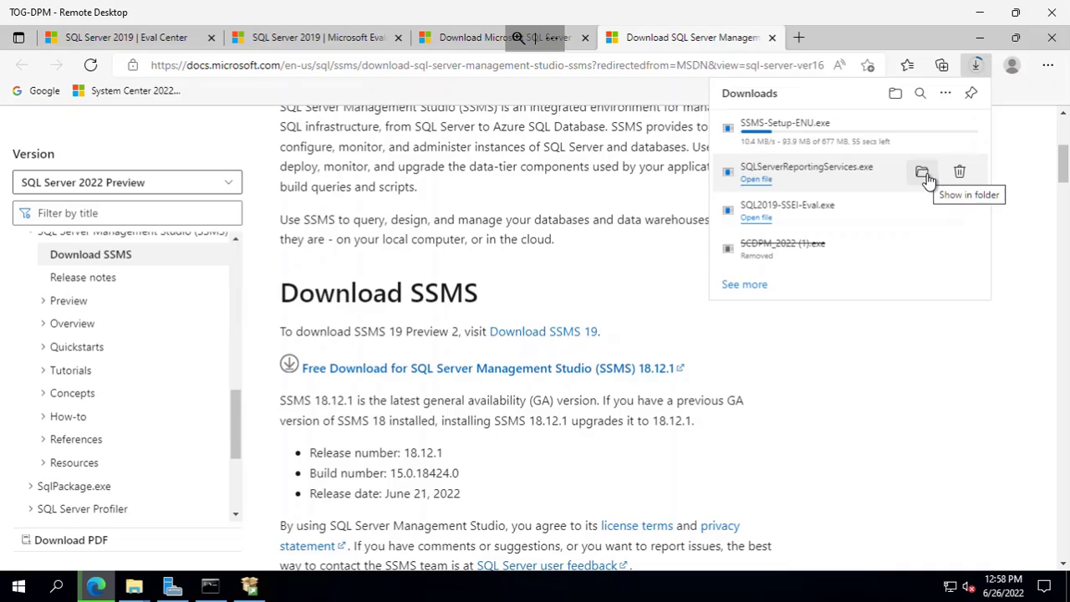
- Launch the downloaded SQLServerReportingServices installer from its folder, choose the Evaluation edition, and accept the license terms
{"action": "left_click", "coordinate": [925, 177]}
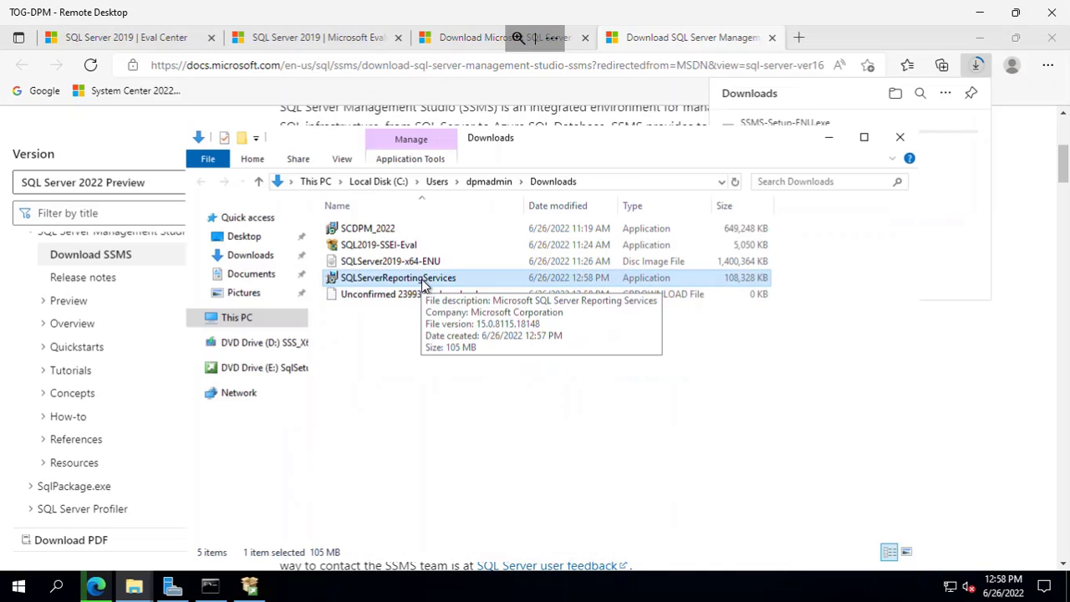
{"action": "double_click", "coordinate": [422, 285]}
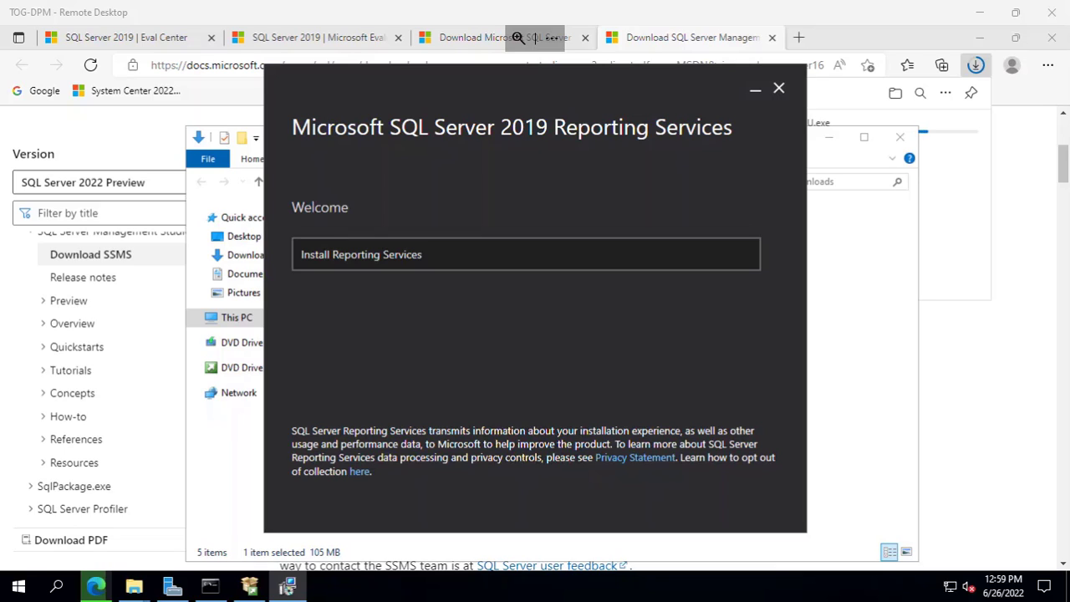
{"action": "left_click", "coordinate": [523, 259]}
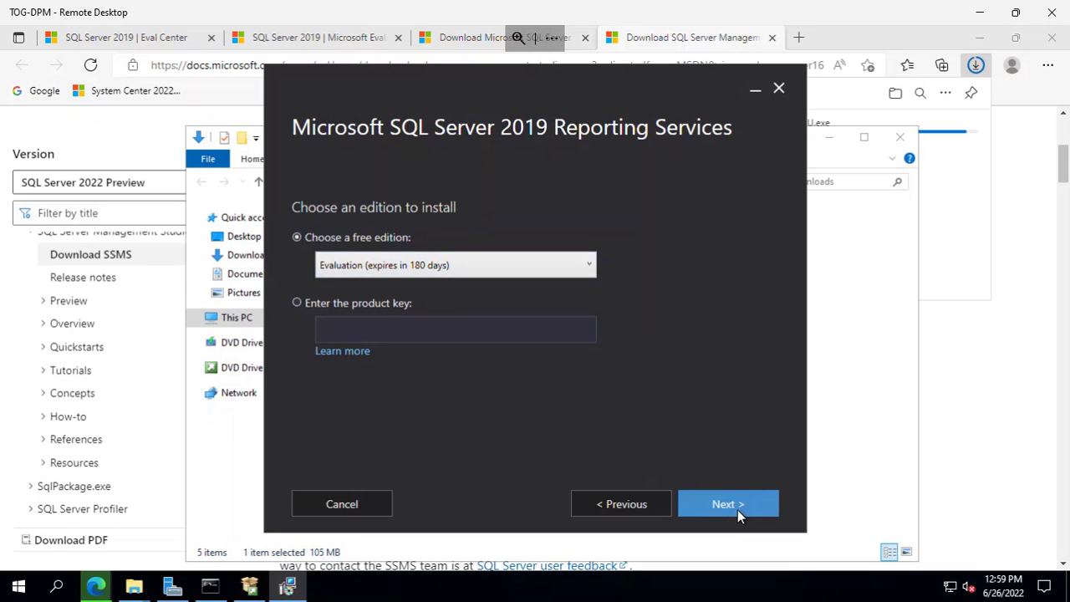
{"action": "left_click", "coordinate": [702, 502]}
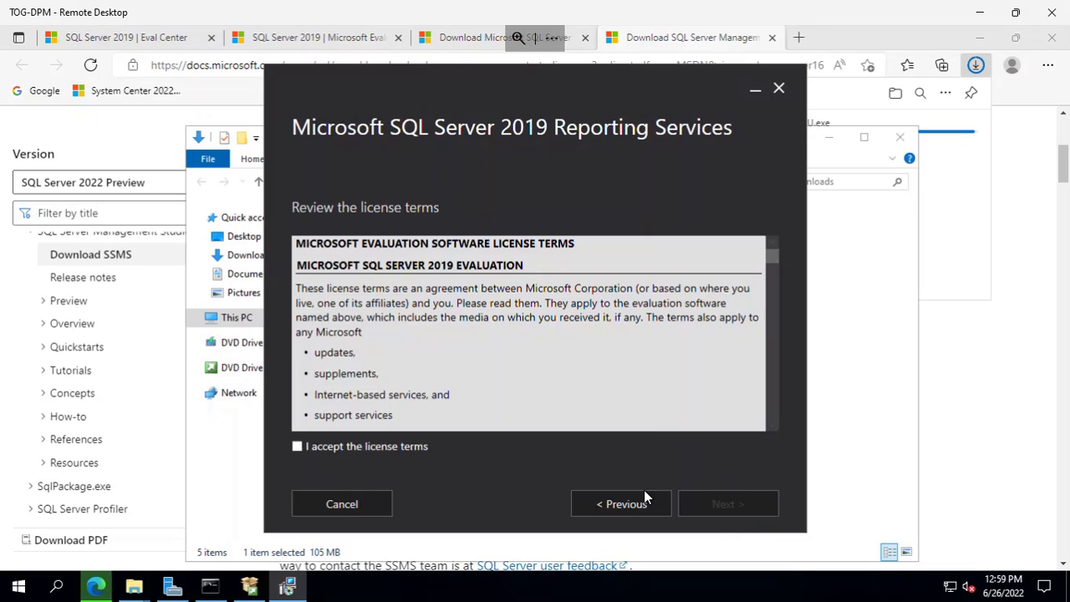
{"action": "left_click", "coordinate": [409, 445]}
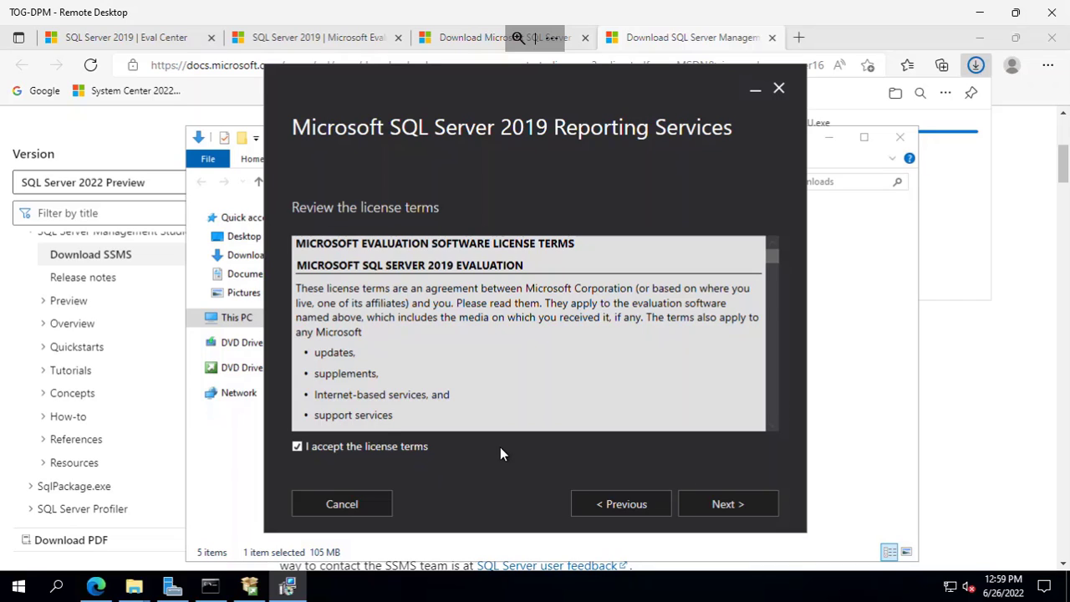
{"action": "left_click", "coordinate": [730, 506]}
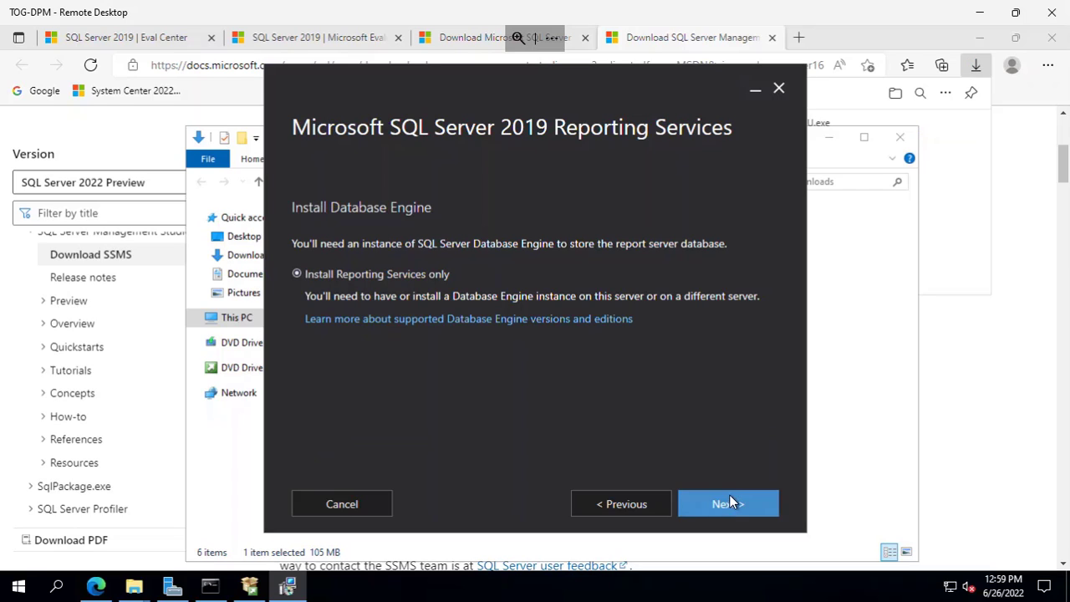
- Install Reporting Services only in the default location, allow the app to make changes, and close setup without configuring the report server
{"action": "left_click", "coordinate": [730, 504]}
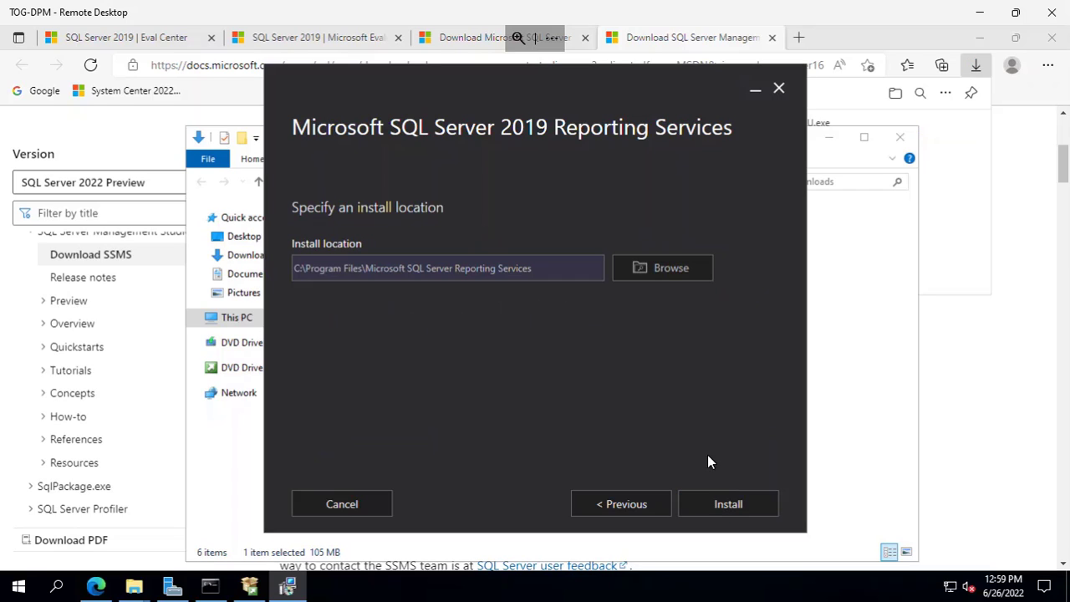
{"action": "left_click", "coordinate": [726, 498]}
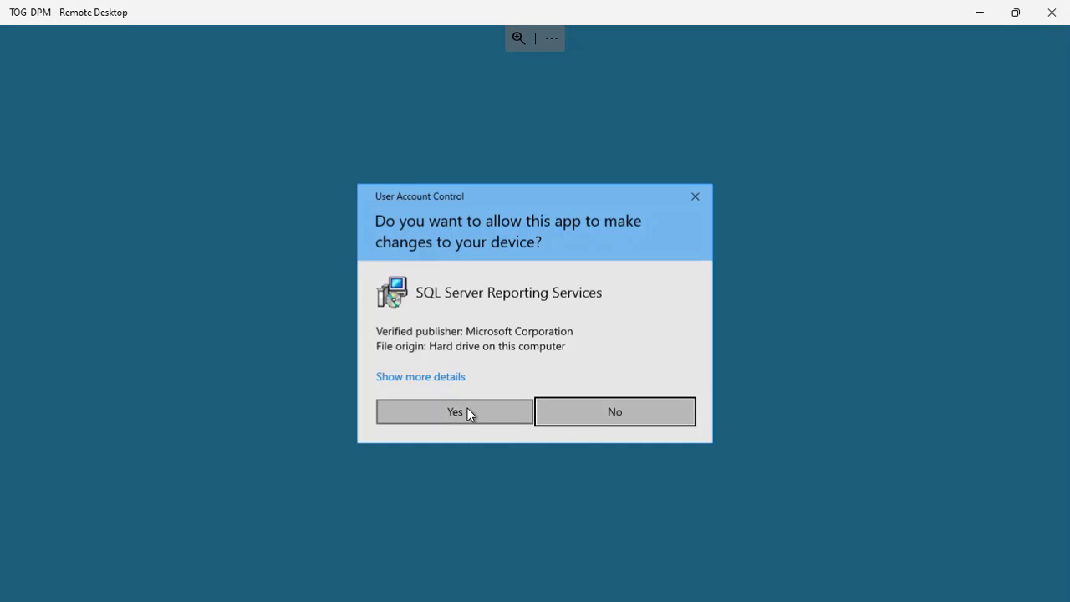
{"action": "left_click", "coordinate": [467, 409]}
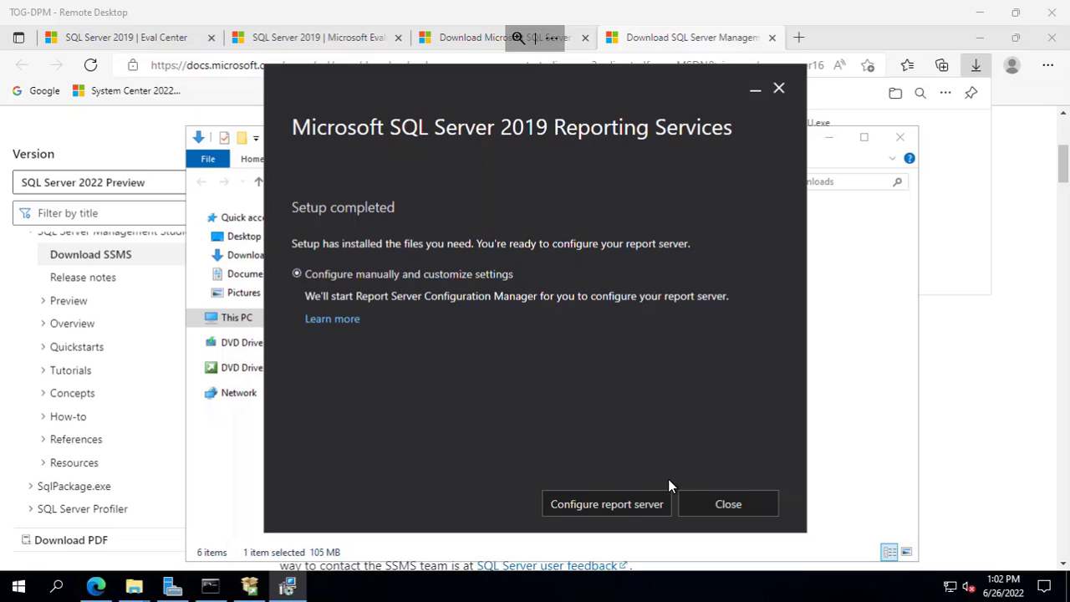
{"action": "left_click", "coordinate": [730, 504]}
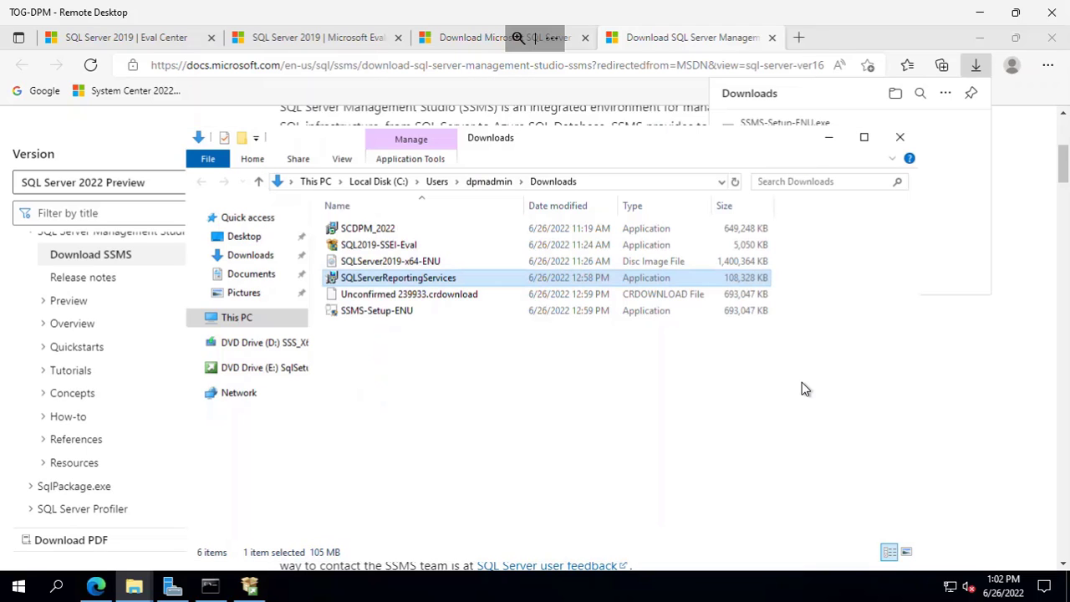
- Run the downloaded SSMS-Setup-ENU installer, install SQL Server Management Studio 18.12.1 in the default location, and restart the server
{"action": "left_click", "coordinate": [735, 182]}
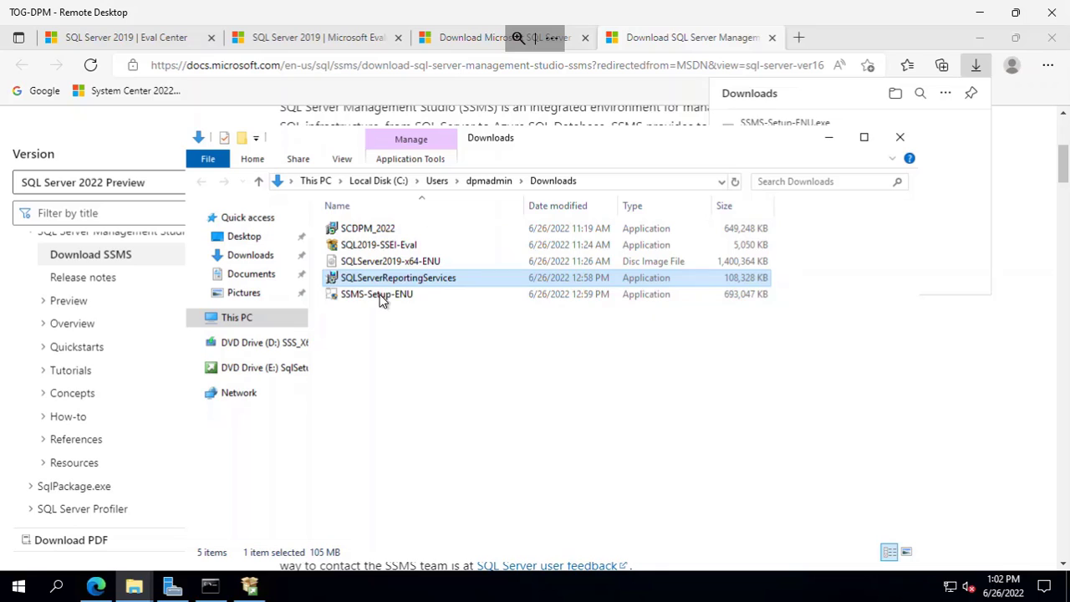
{"action": "left_click", "coordinate": [379, 298]}
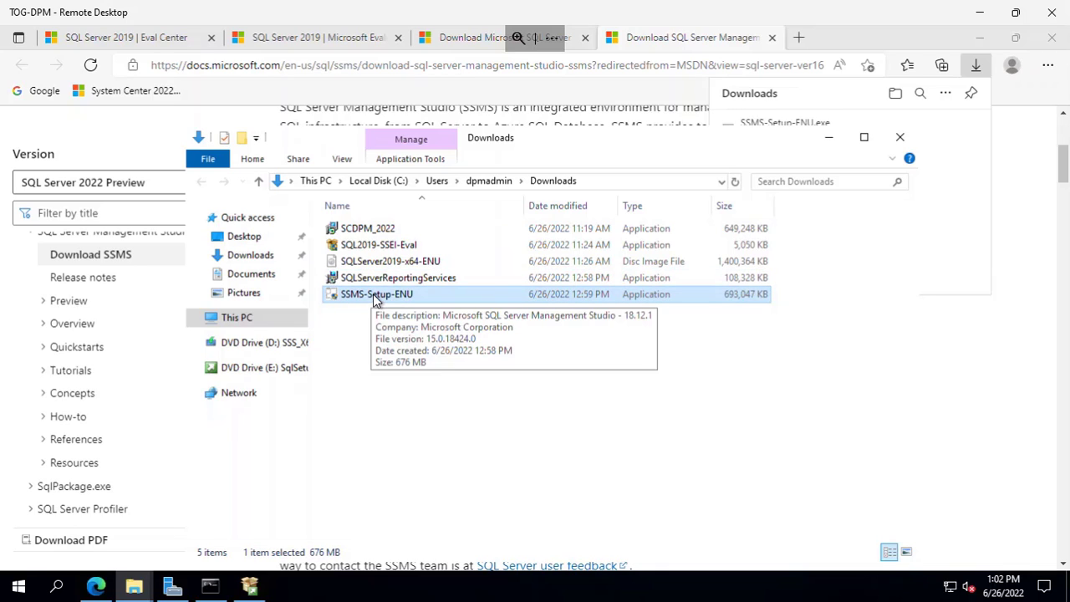
{"action": "double_click", "coordinate": [375, 299]}
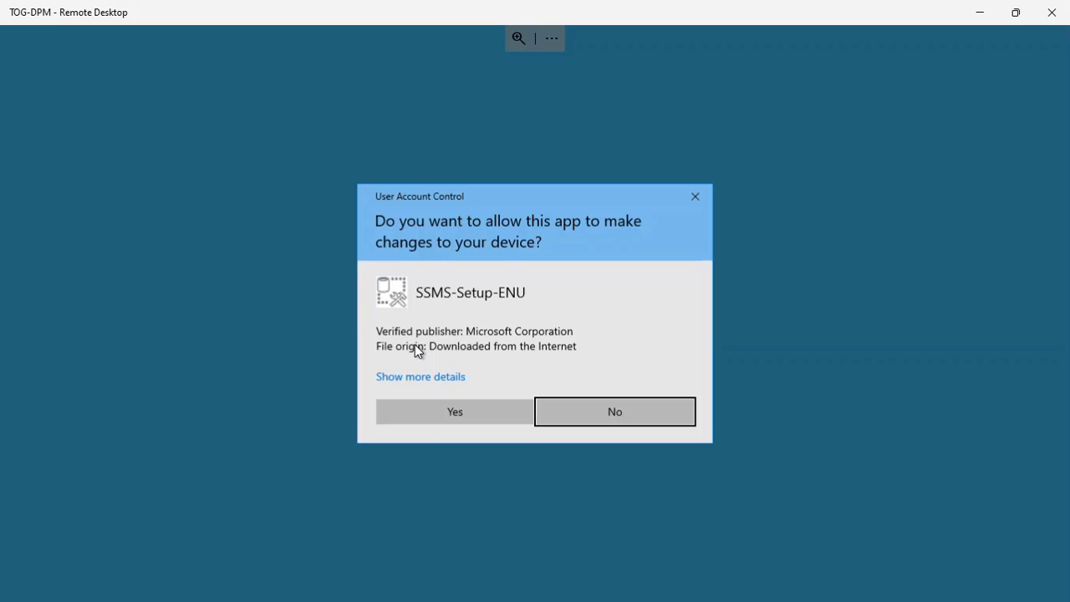
{"action": "left_click", "coordinate": [430, 413]}
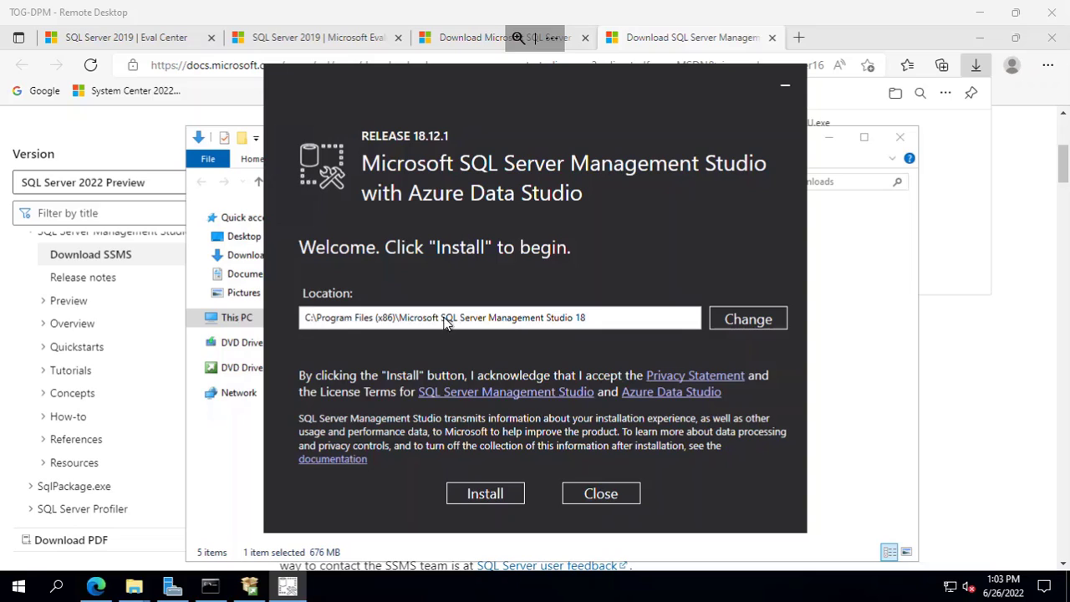
{"action": "left_click", "coordinate": [485, 493]}
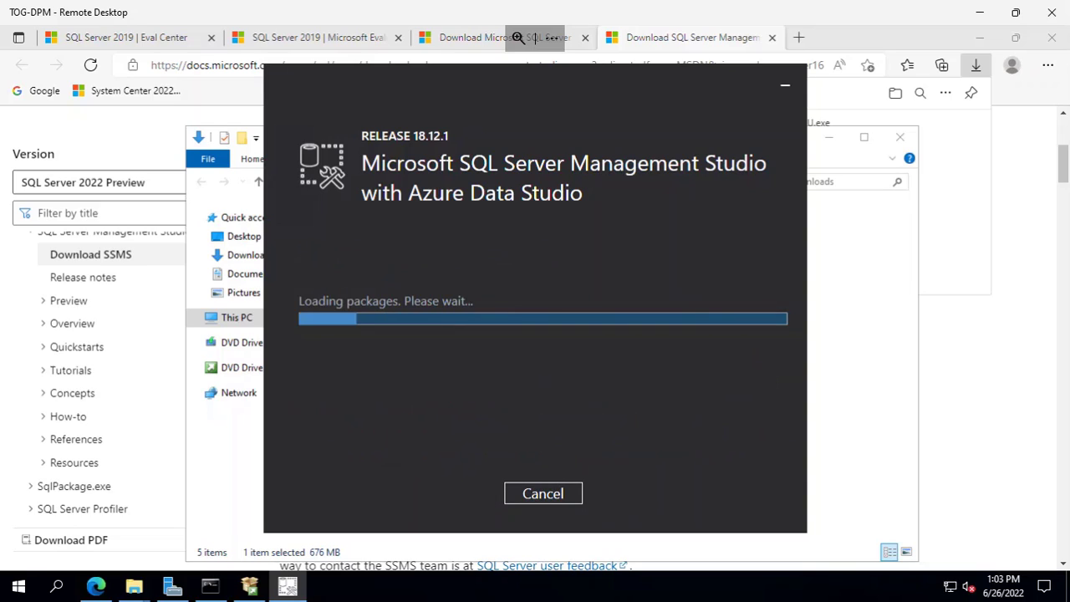
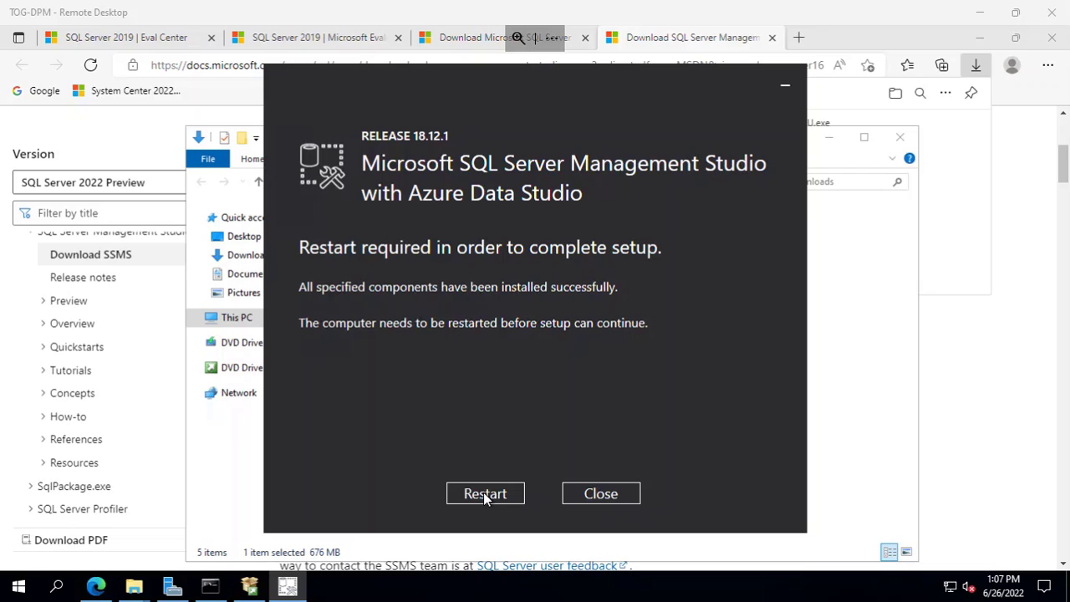
{"action": "left_click", "coordinate": [485, 493]}
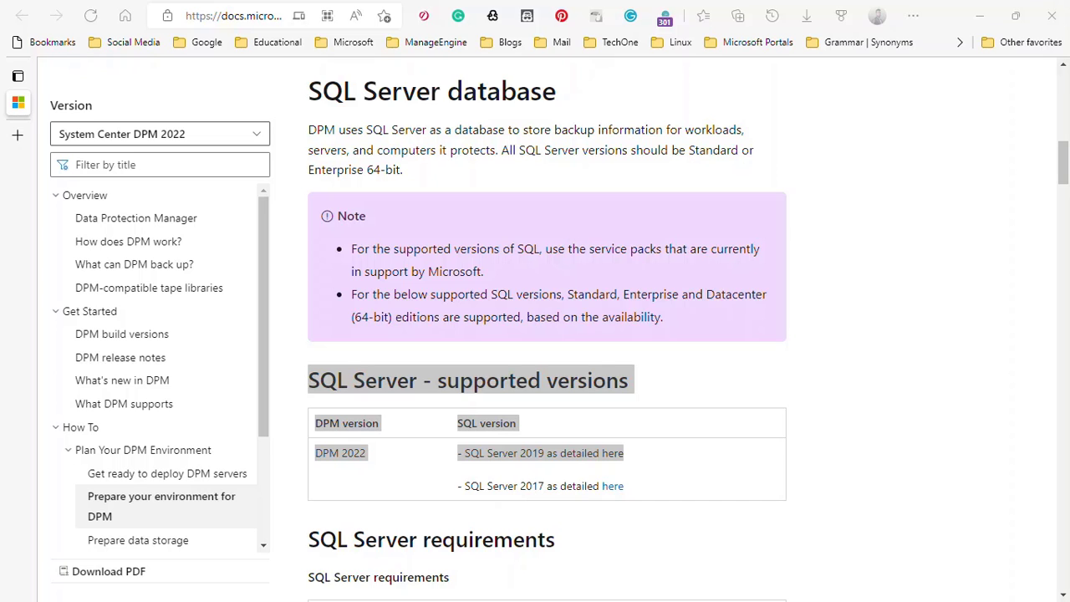
- Minimize the reopened Reporting Services setup, dismiss the Windows Admin Center message, and minimize Server Manager
{"action": "left_click_drag", "start_coordinate": [1069, 85], "coordinate": [527, 0]}
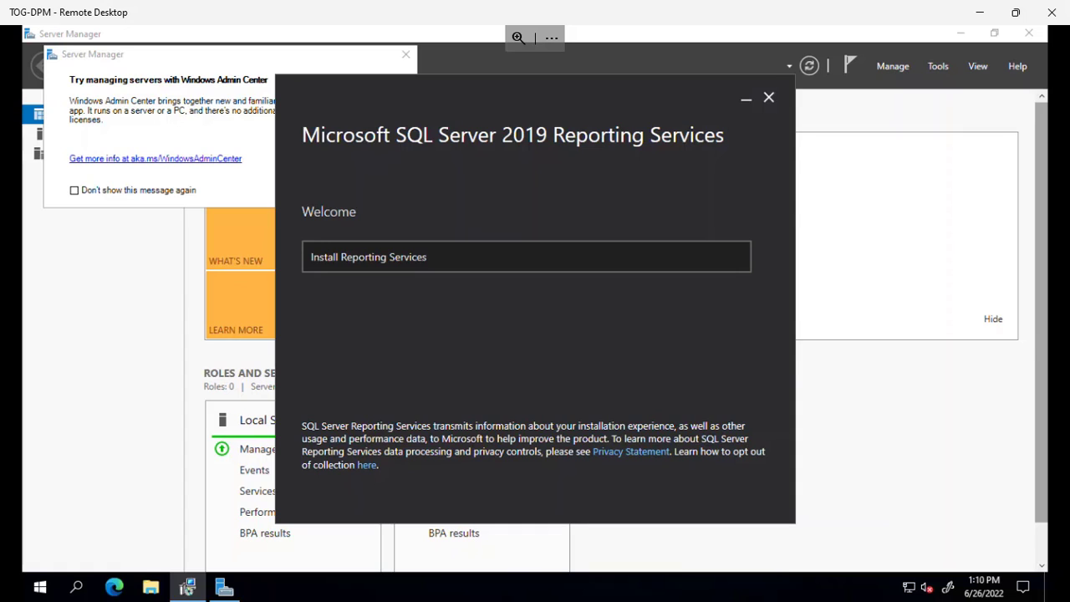
{"action": "left_click", "coordinate": [745, 99]}
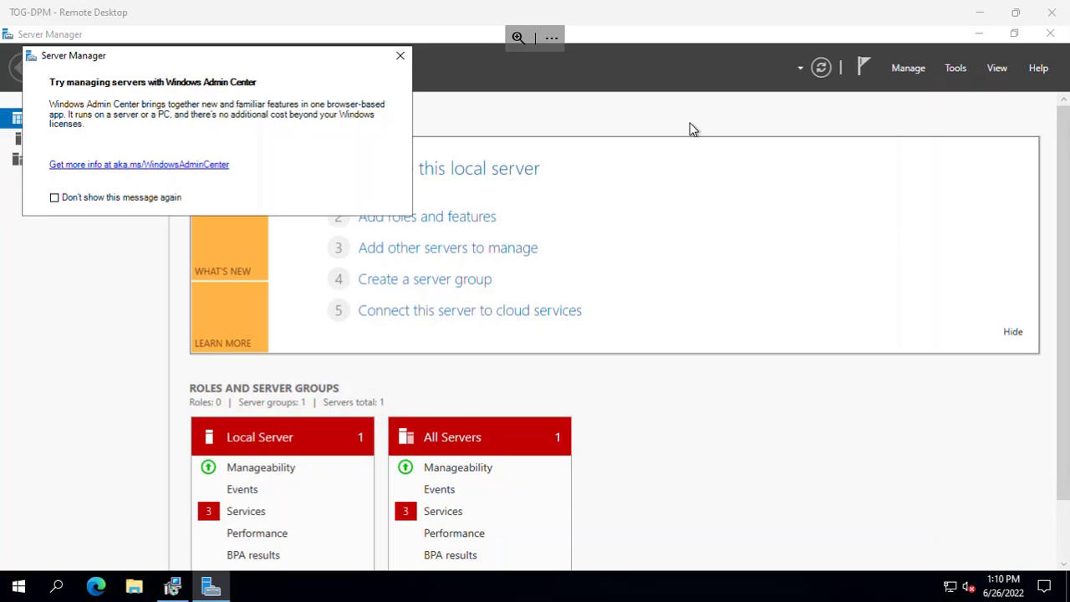
{"action": "left_click", "coordinate": [401, 57]}
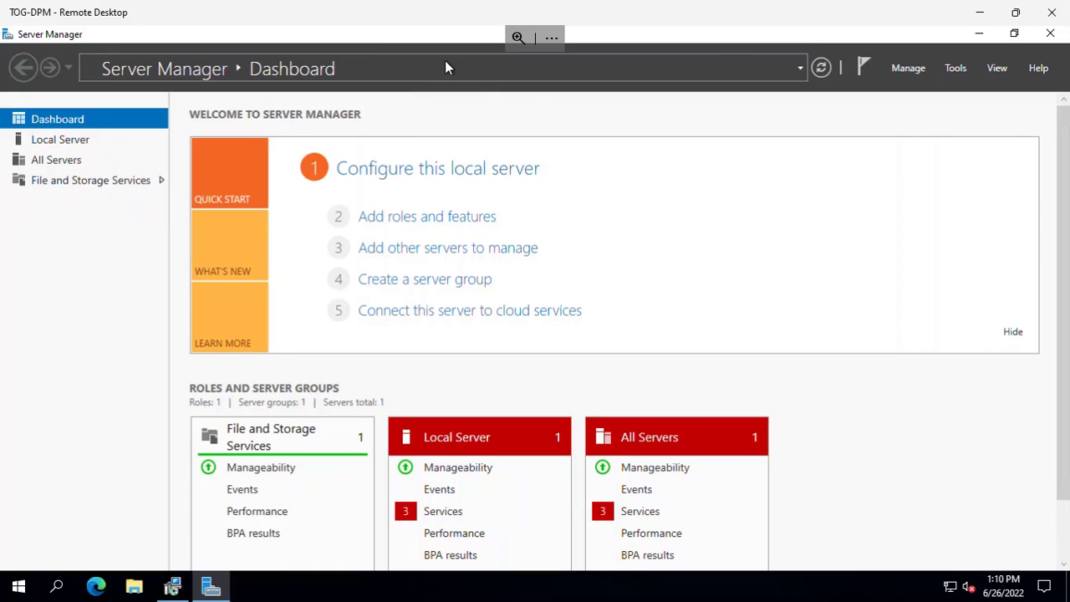
{"action": "left_click", "coordinate": [979, 35]}
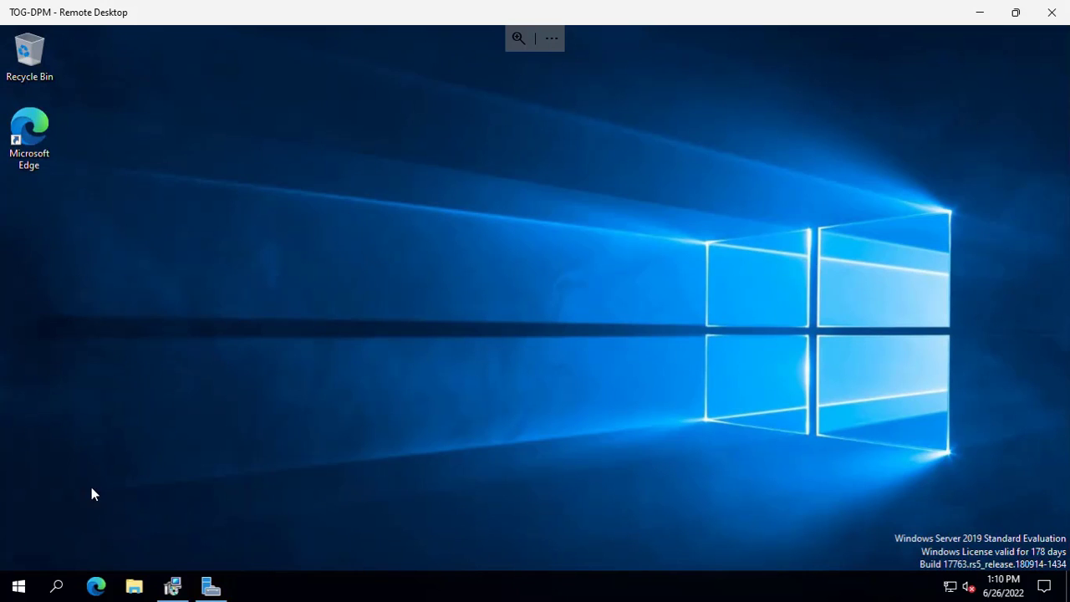
- Launch Microsoft SQL Server Management Studio and connect to the TOG-DPM Database Engine with Windows Authentication
{"action": "left_click", "coordinate": [19, 587]}
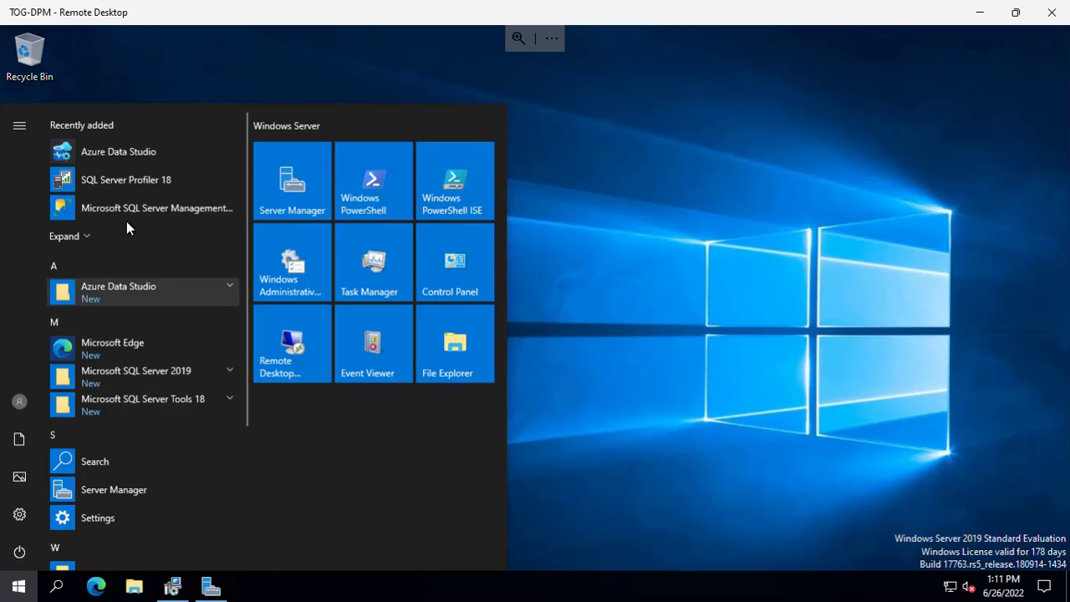
{"action": "left_click", "coordinate": [135, 209]}
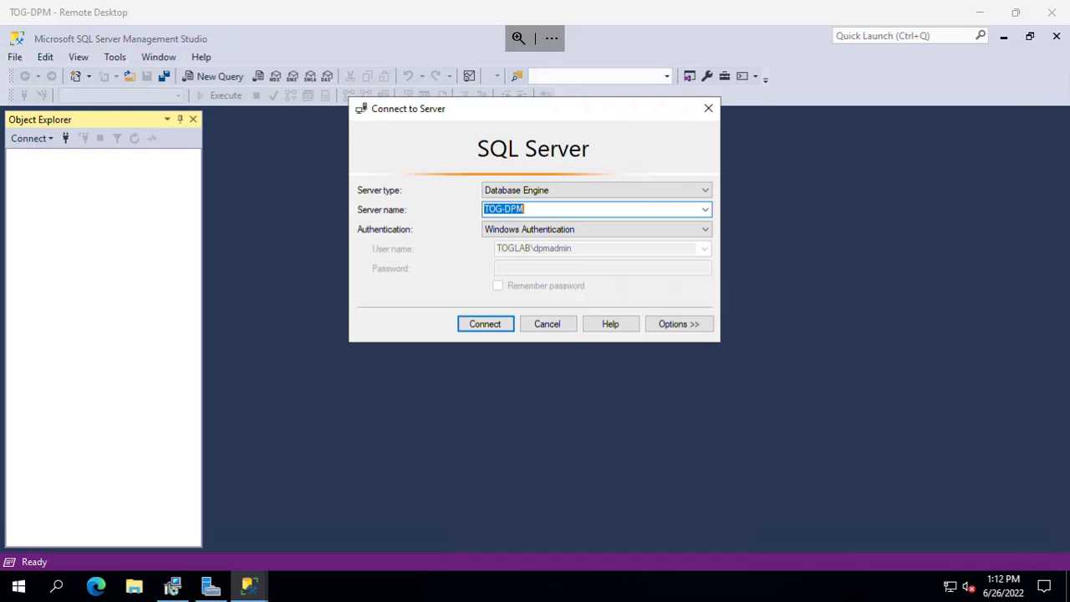
{"action": "left_click", "coordinate": [502, 330]}
{"action": "left_click", "coordinate": [488, 323]}
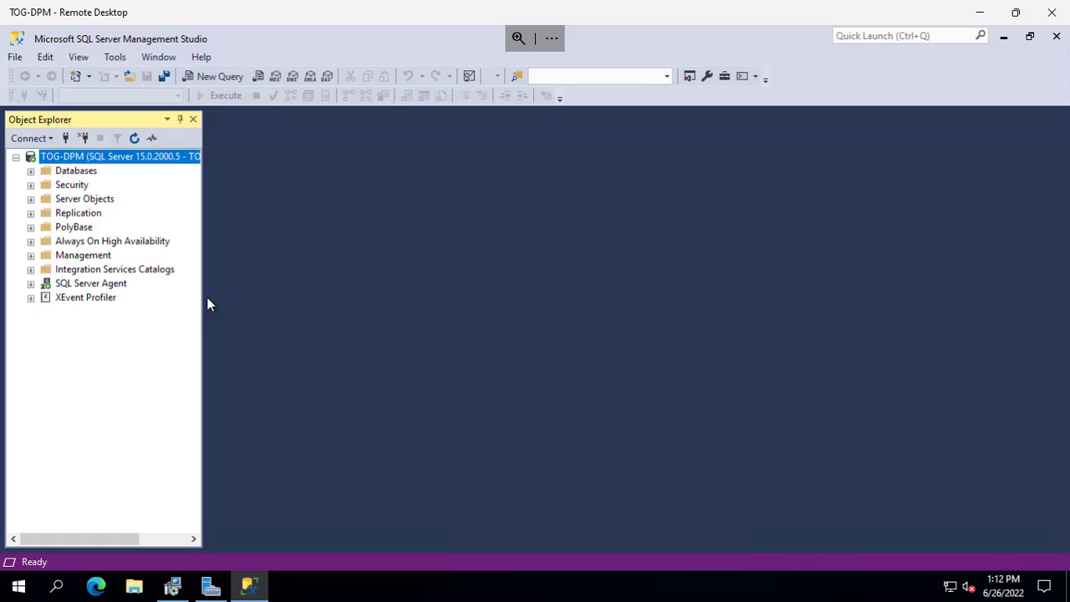
- Widen Object Explorer, examine the Databases and System Databases folders on TOG-DPM, and minimize Management Studio
{"action": "left_click_drag", "start_coordinate": [204, 296], "coordinate": [315, 289]}
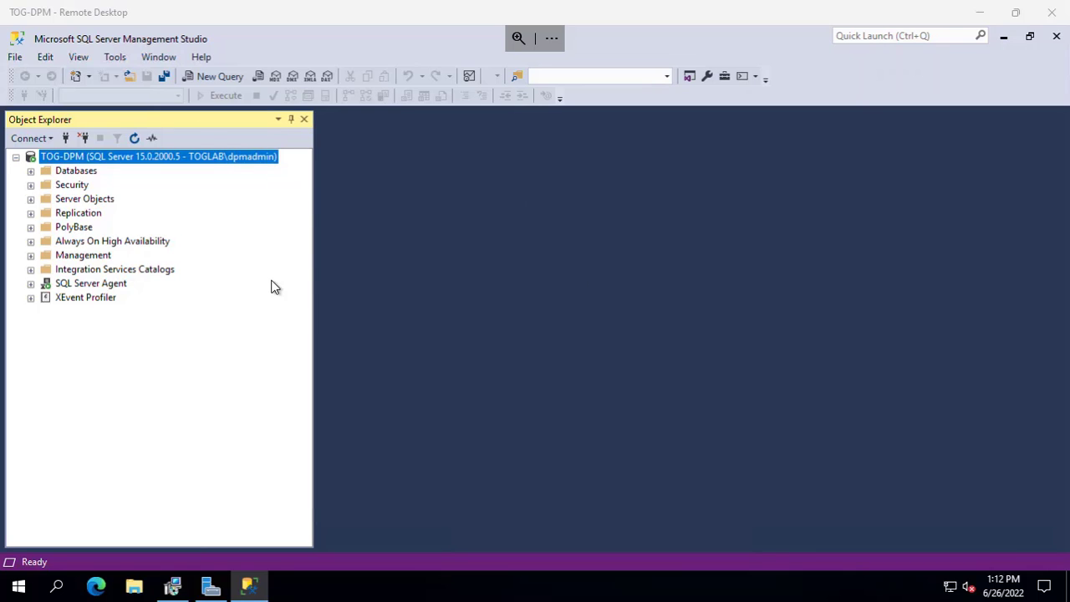
{"action": "left_click", "coordinate": [31, 172]}
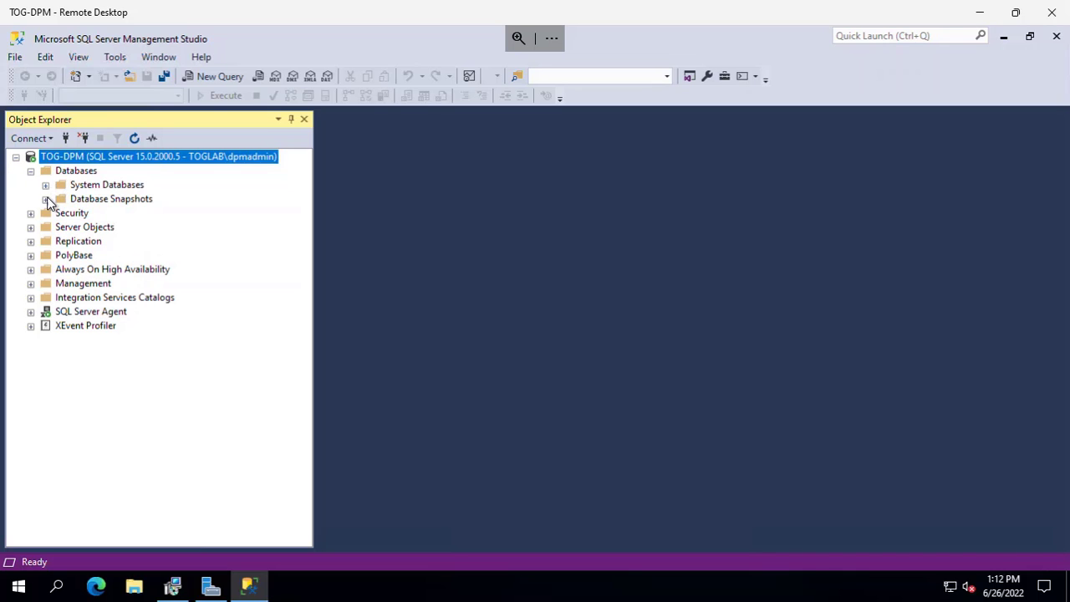
{"action": "left_click", "coordinate": [46, 186]}
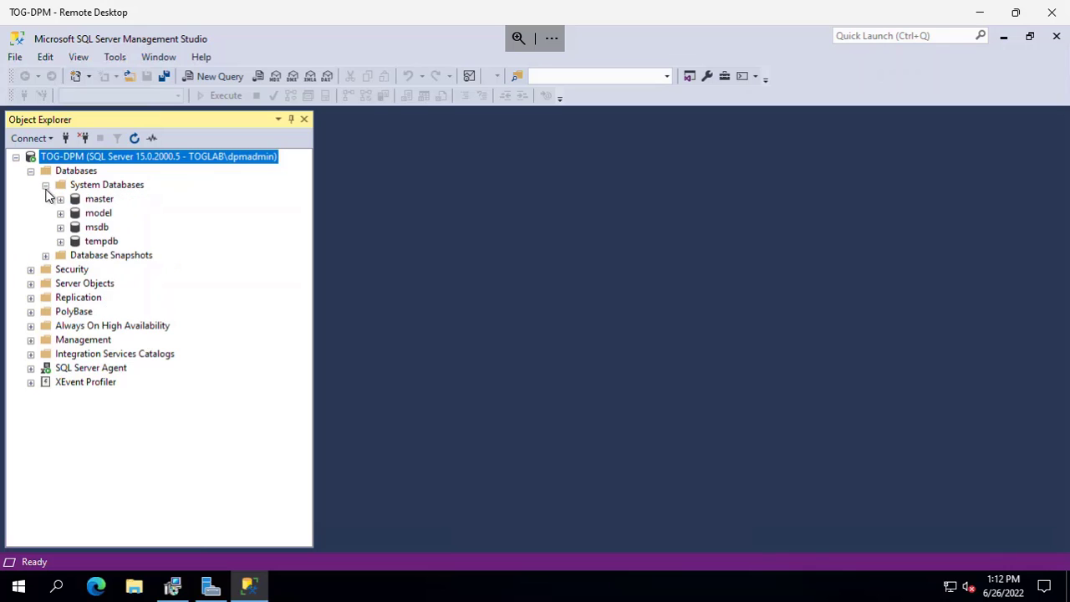
{"action": "left_click", "coordinate": [31, 171]}
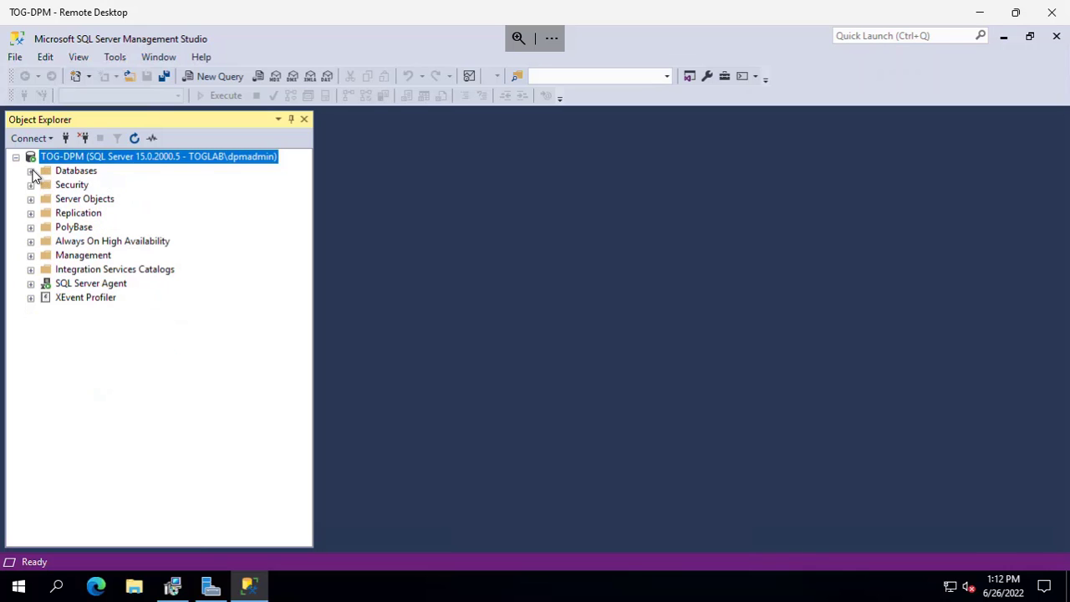
{"action": "left_click", "coordinate": [31, 171]}
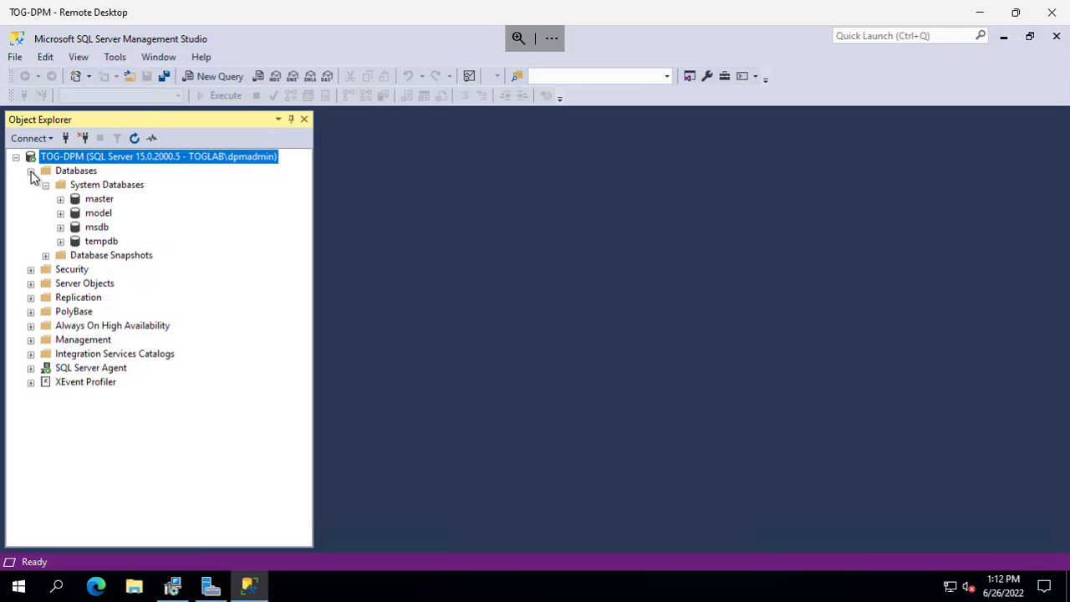
{"action": "left_click", "coordinate": [30, 172]}
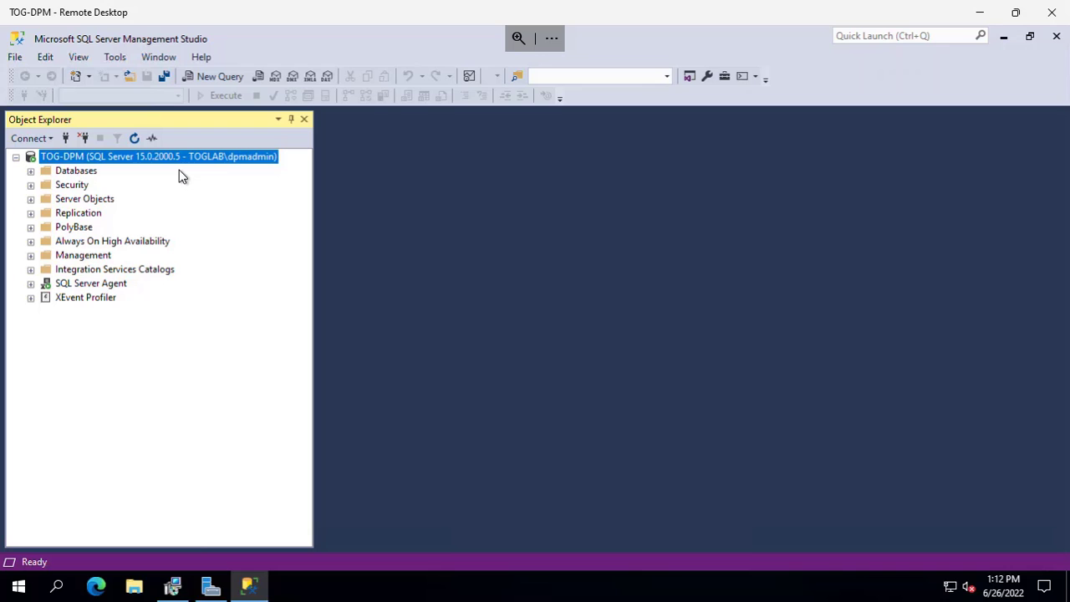
{"action": "left_click", "coordinate": [1003, 39]}
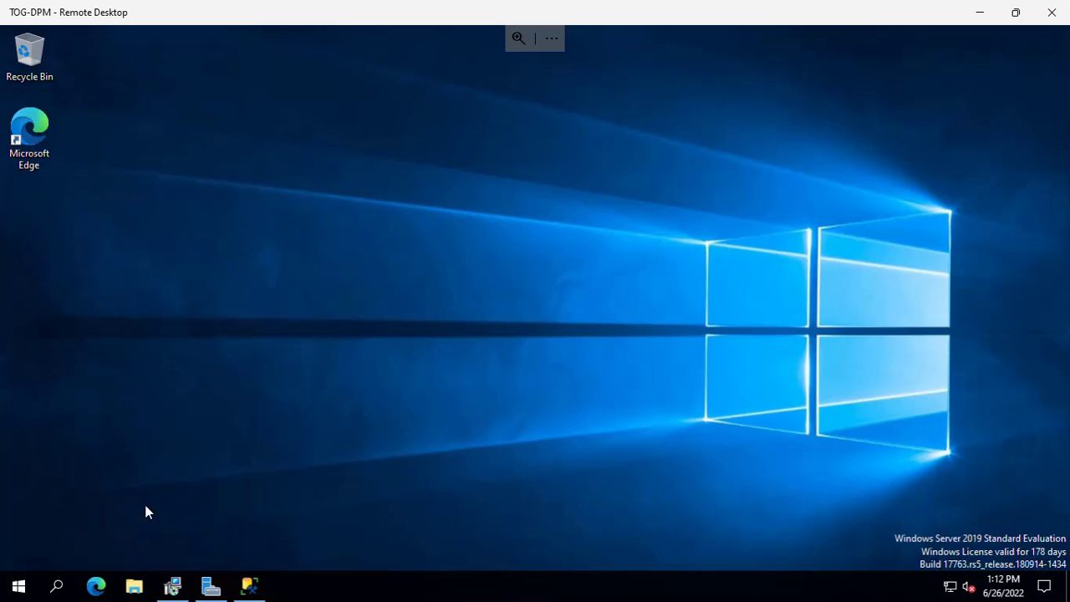
- Search Windows for "report" to look for an installed Reporting Services app, and clear the search text
{"action": "left_click", "coordinate": [56, 587]}
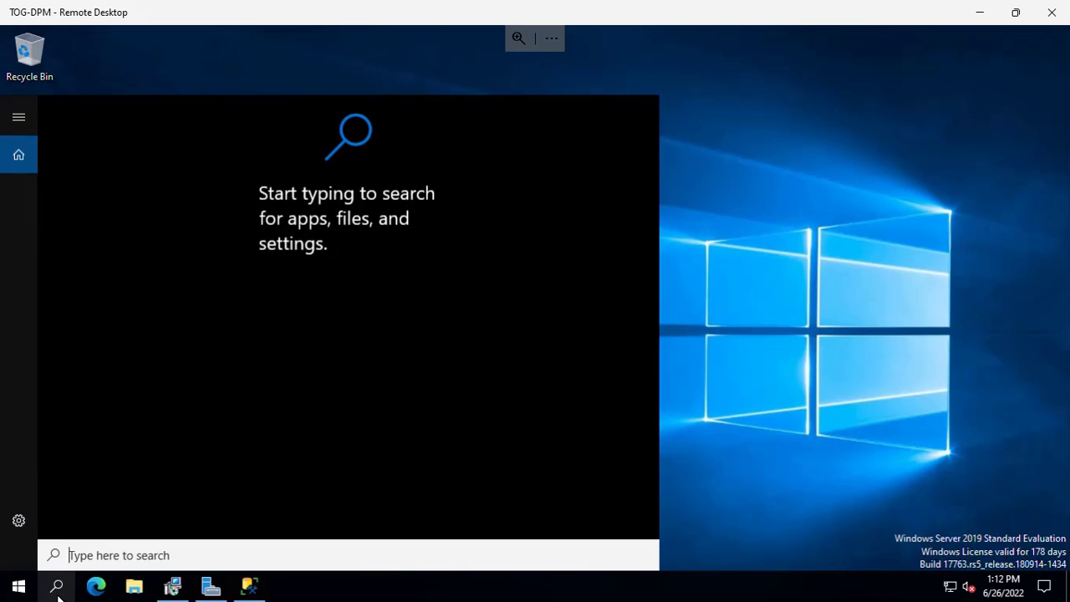
{"action": "type", "text": "r"}
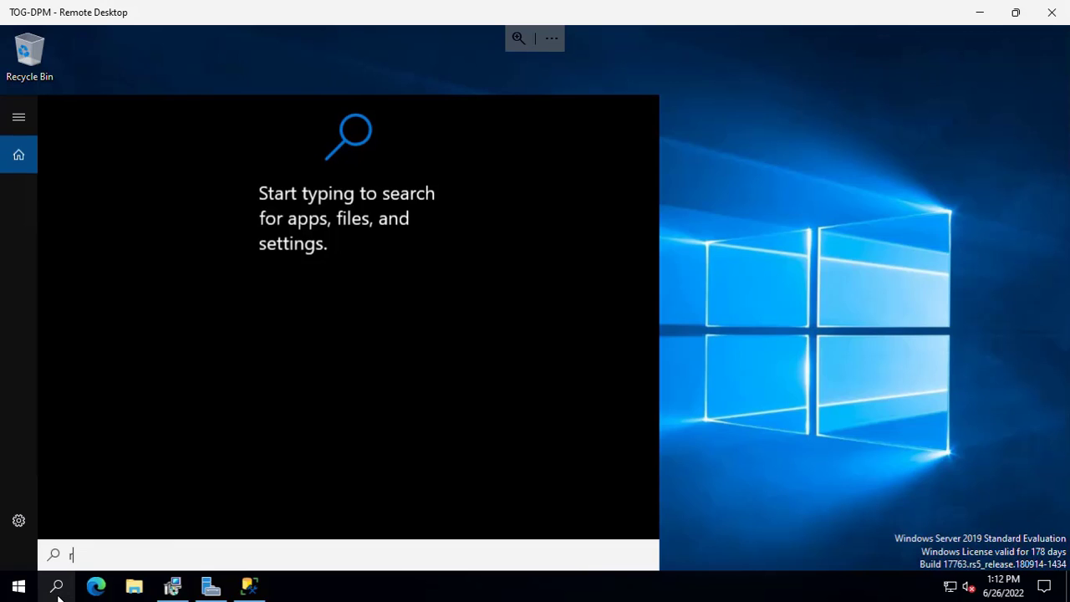
{"action": "type", "text": "eport"}
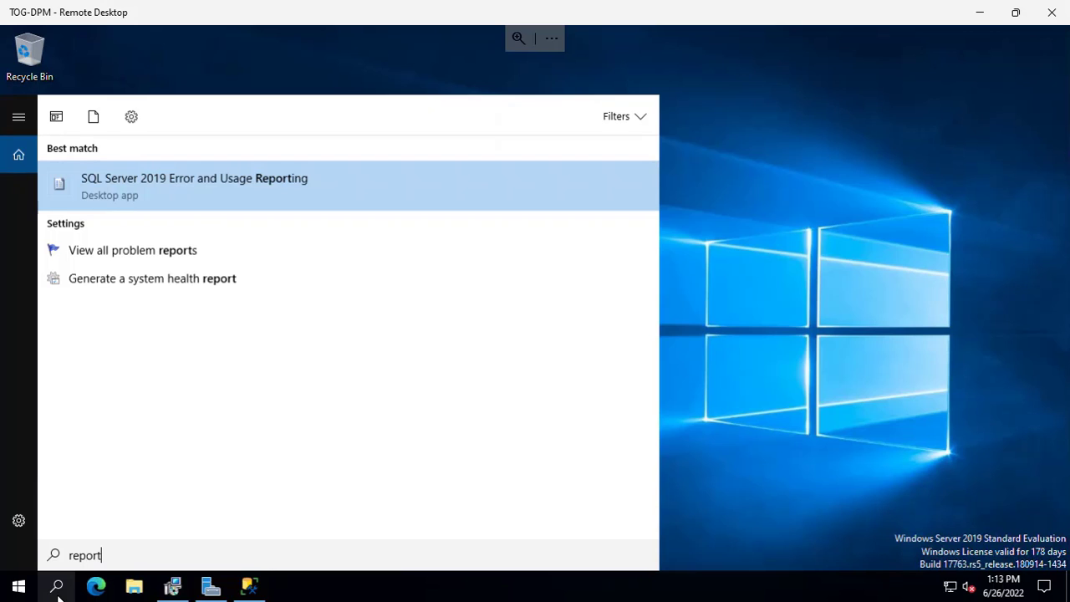
{"action": "key", "text": "BackSpace"}
{"action": "key", "text": "BackSpace"}
{"action": "key", "text": "BackSpace"}
{"action": "key", "text": "BackSpace"}
{"action": "key", "text": "BackSpace"}
{"action": "key", "text": "BackSpace"}
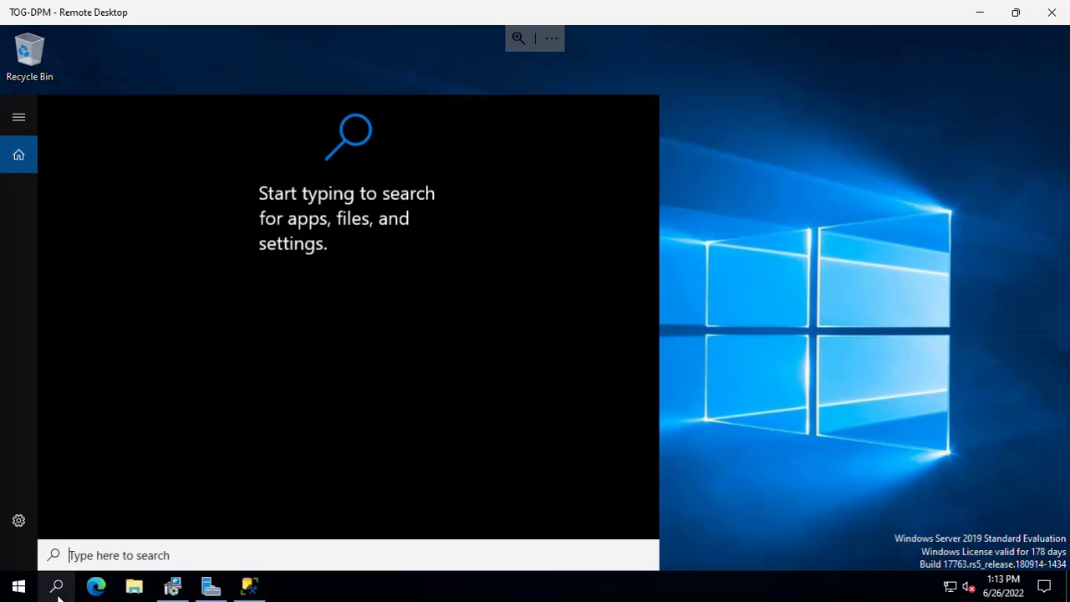
- Resume the SQL Server 2019 Reporting Services setup, choose the Evaluation edition, and accept the license terms
{"action": "left_click", "coordinate": [187, 592]}
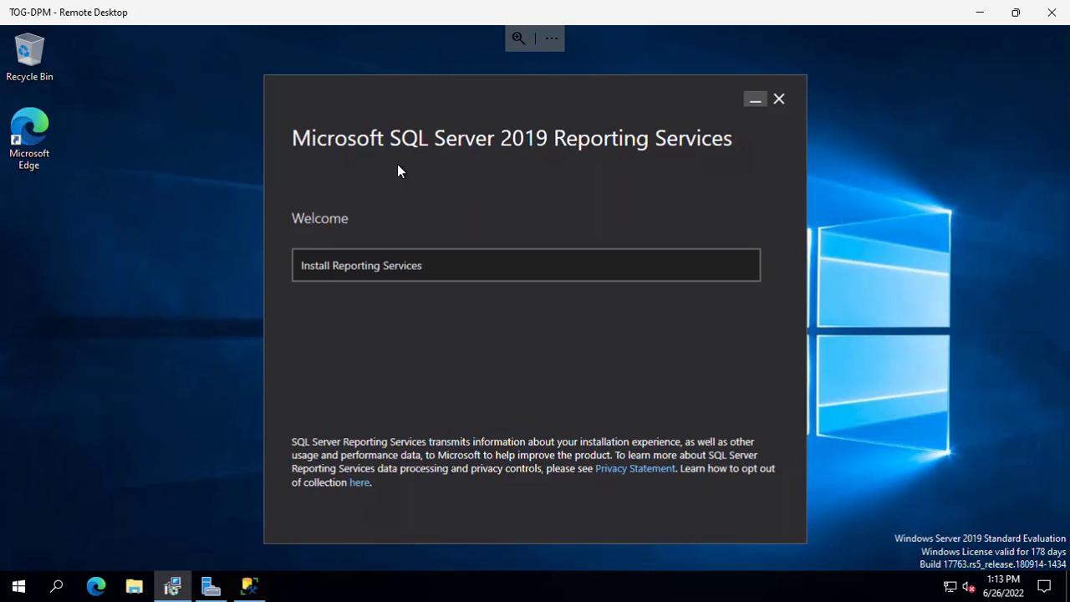
{"action": "left_click", "coordinate": [395, 267]}
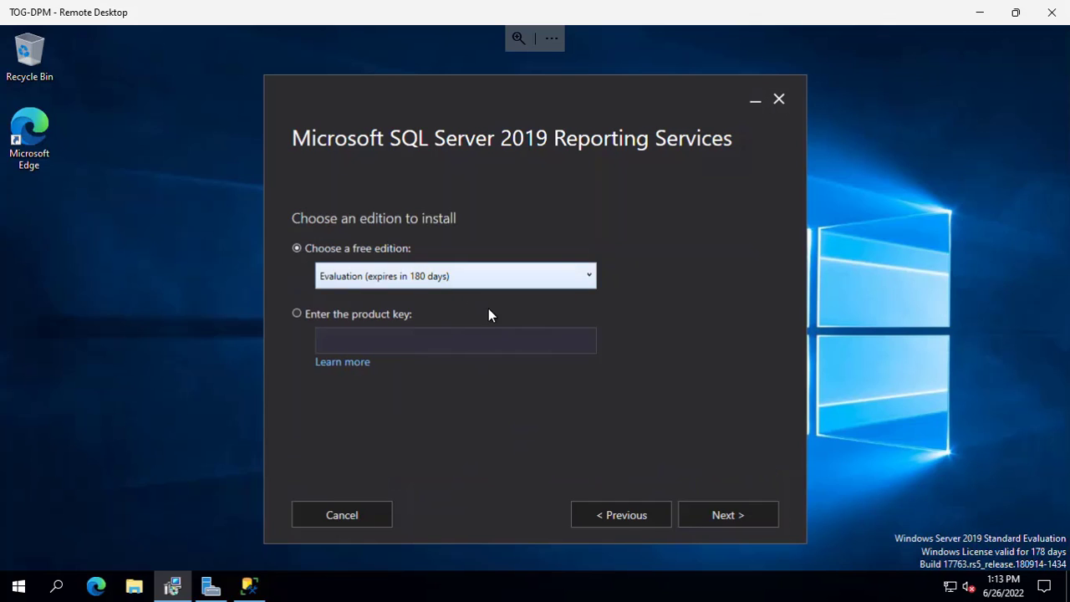
{"action": "left_click", "coordinate": [725, 512]}
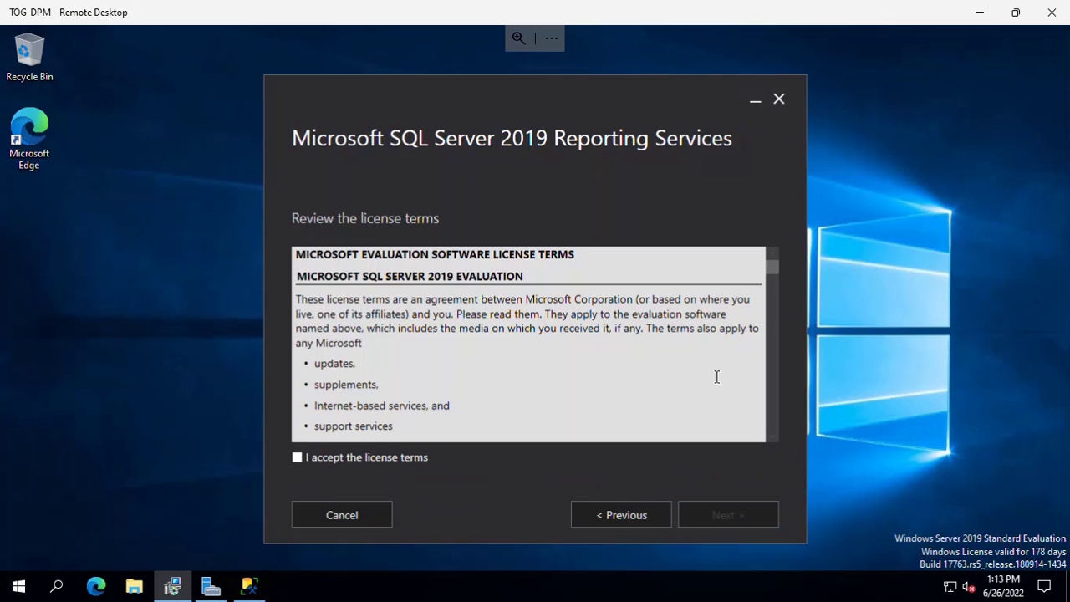
{"action": "left_click", "coordinate": [392, 460]}
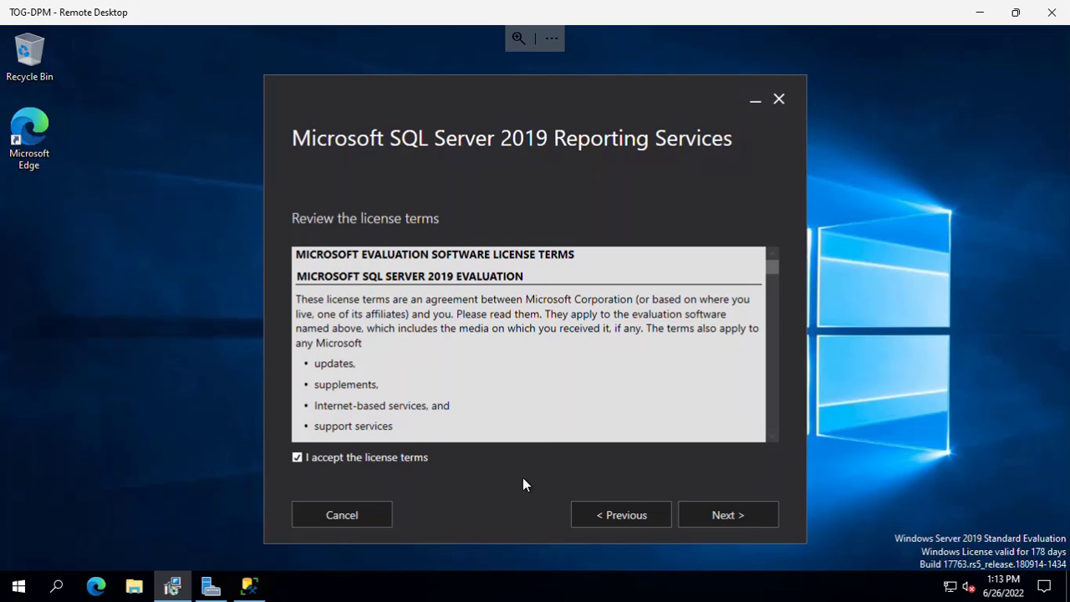
{"action": "left_click", "coordinate": [739, 517]}
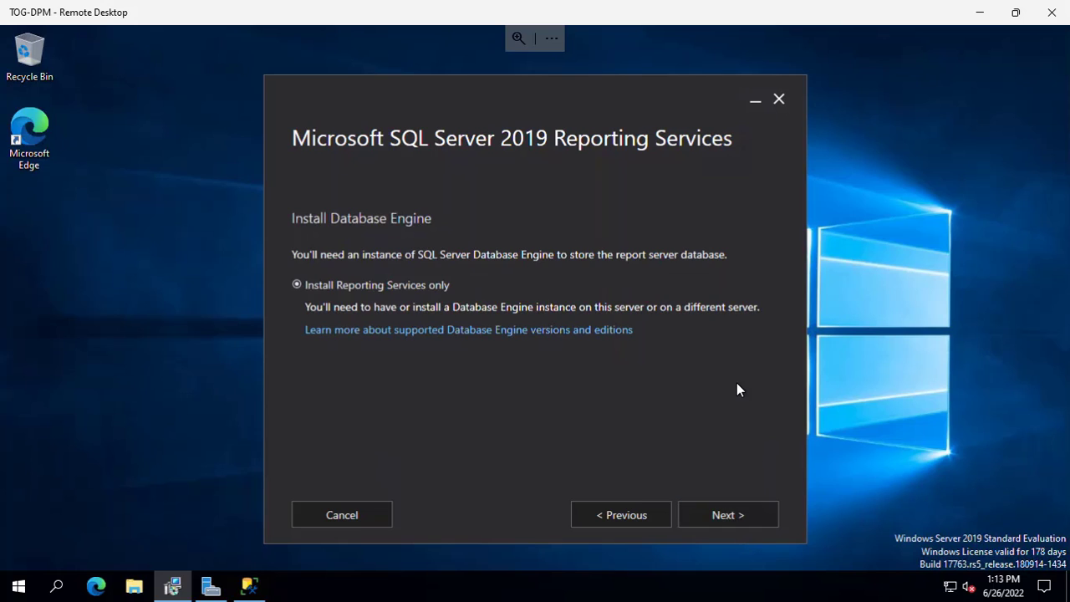
- Install Reporting Services only, keeping the location C:\Program Files\Microsoft SQL Server Reporting Services
{"action": "left_click", "coordinate": [743, 515]}
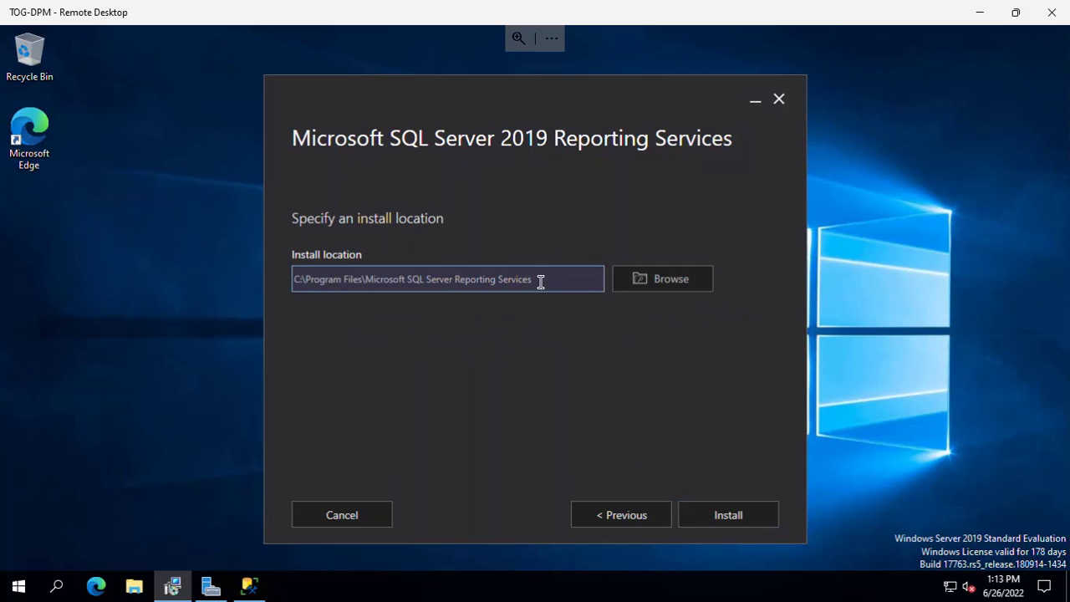
{"action": "left_click_drag", "start_coordinate": [537, 280], "coordinate": [191, 265]}
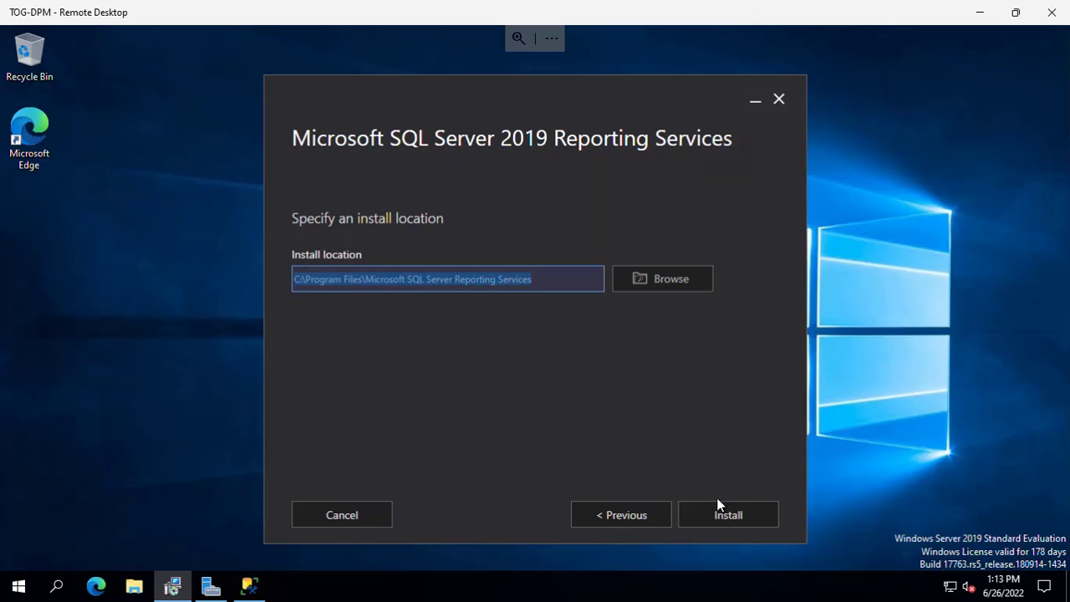
{"action": "left_click", "coordinate": [743, 516]}
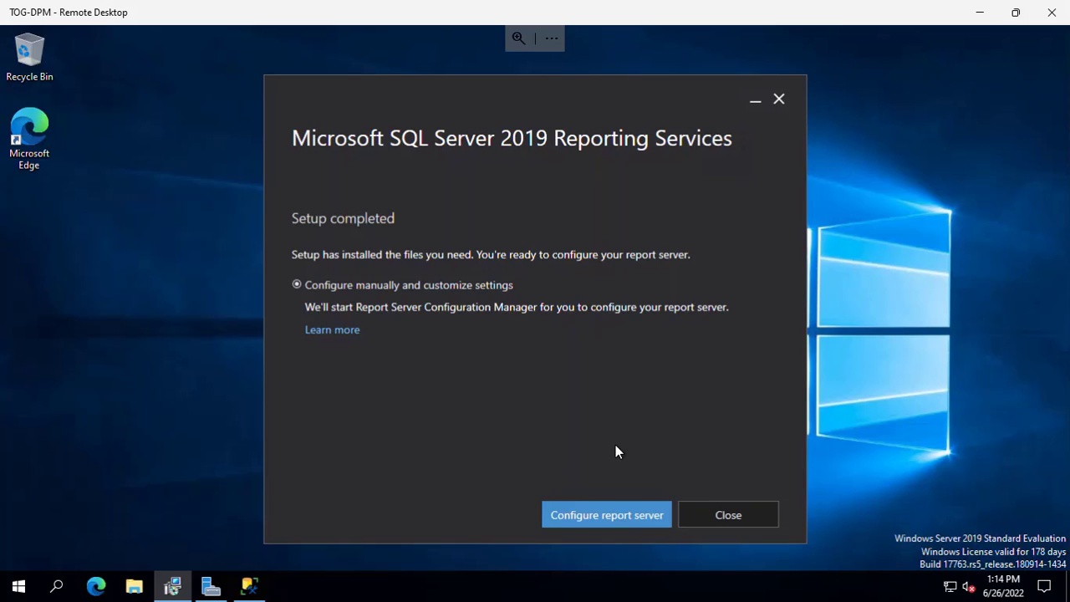
- Start configuring the report server and connect to the SSRS instance on TOG-DPM
{"action": "left_click", "coordinate": [611, 518]}
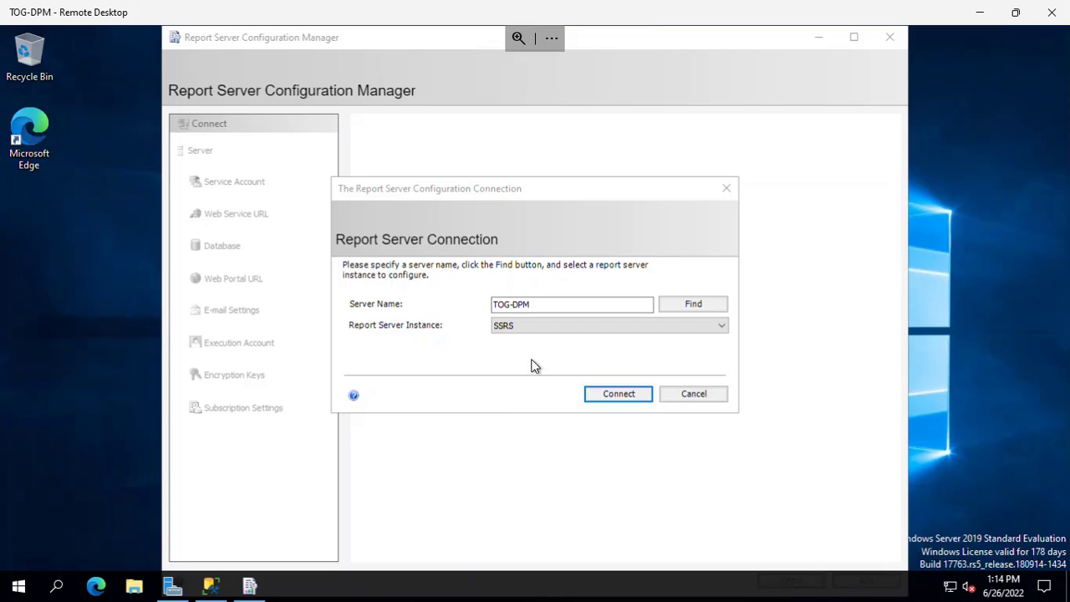
{"action": "left_click", "coordinate": [543, 304]}
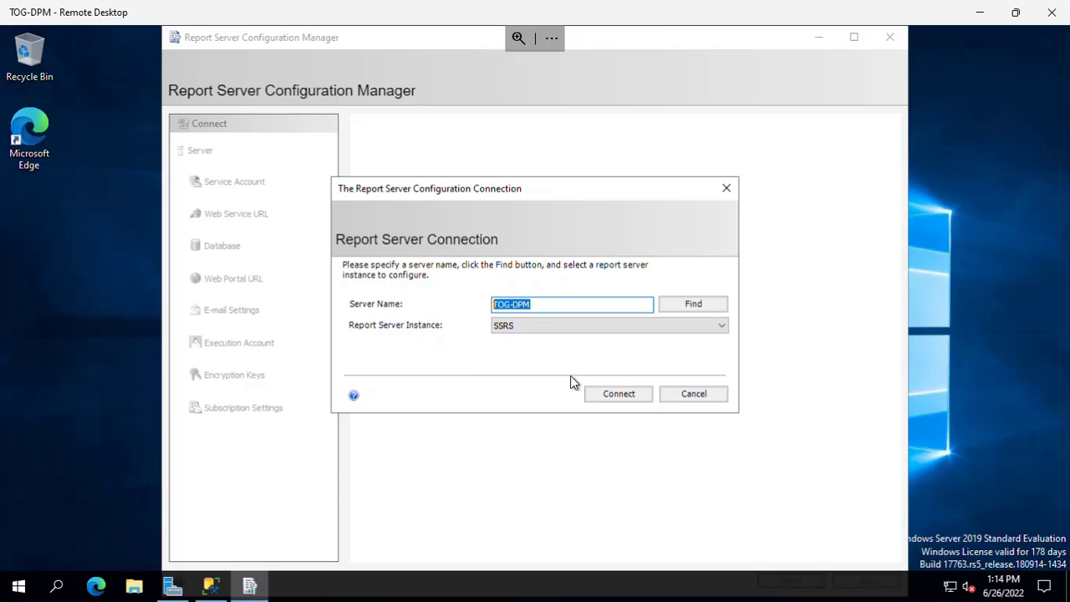
{"action": "left_click", "coordinate": [622, 393]}
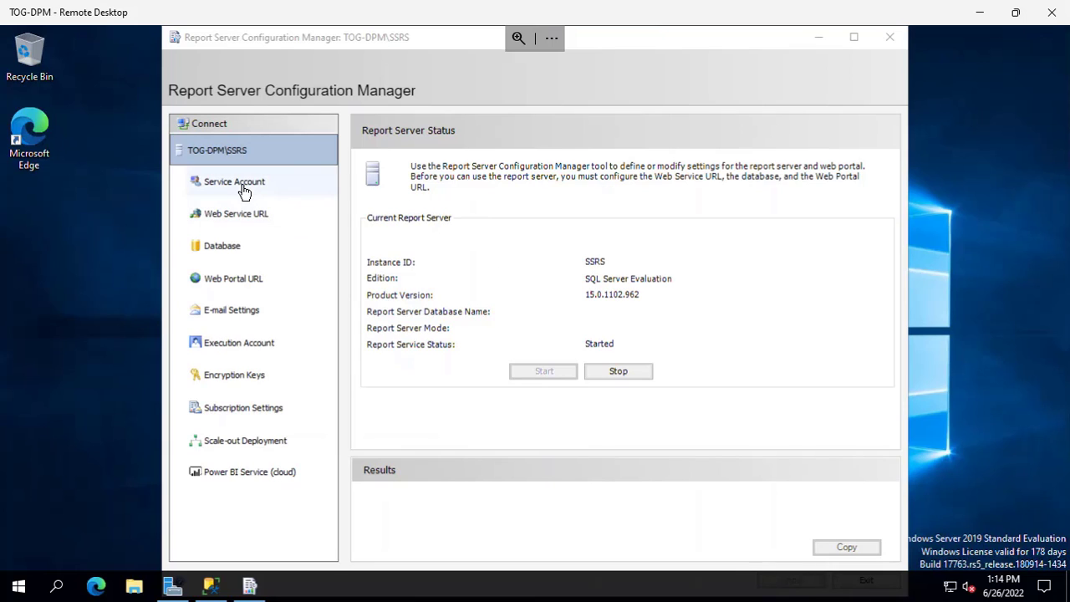
- Set the report server service account to toglab\dpmadmin, enter the account password, and apply the change
{"action": "left_click", "coordinate": [214, 189]}
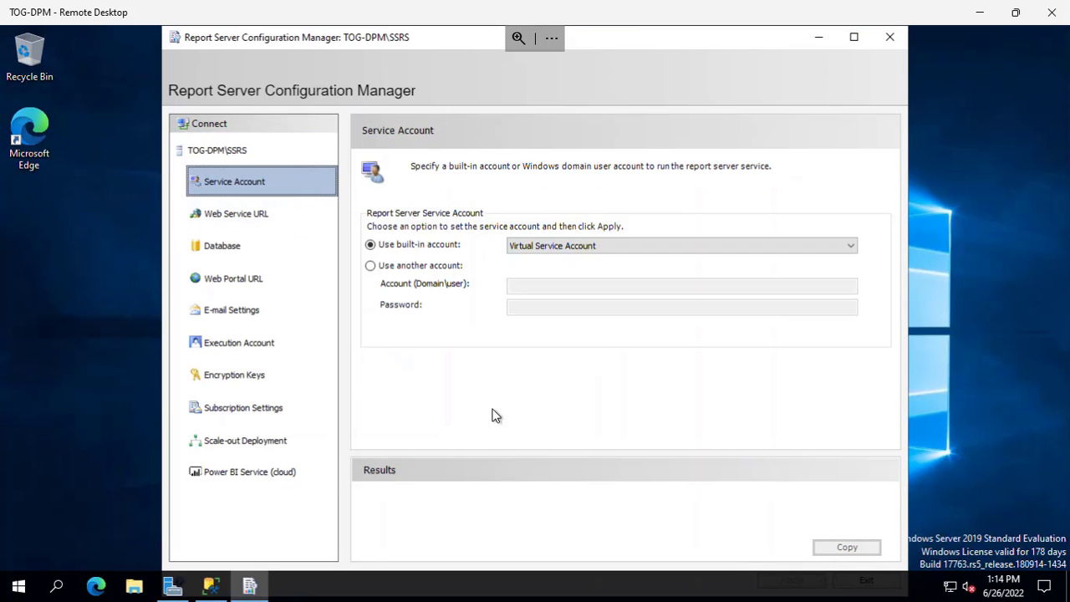
{"action": "left_click", "coordinate": [423, 265]}
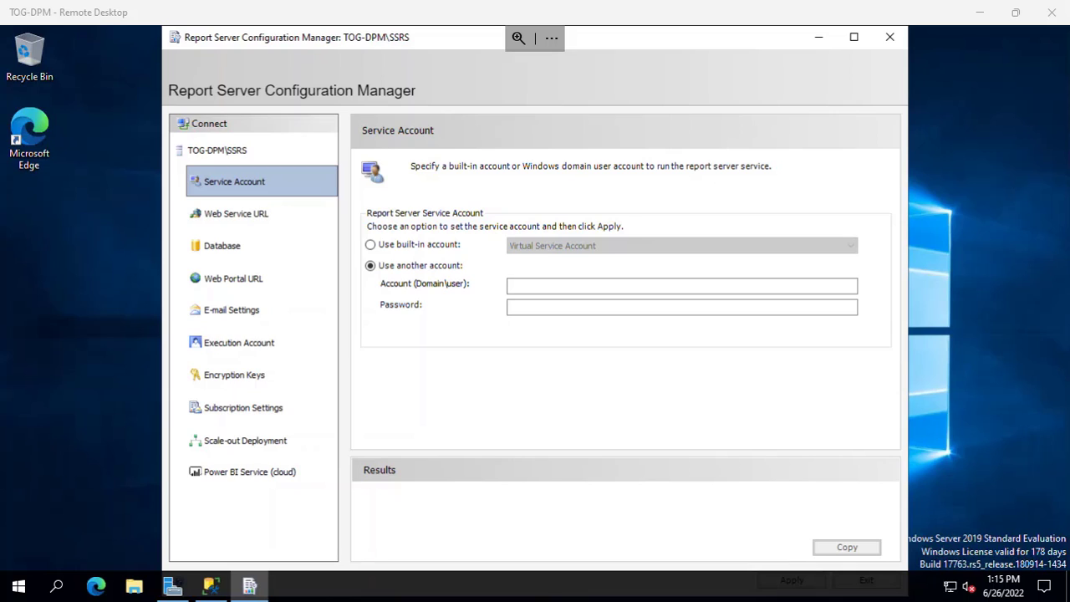
{"action": "left_click", "coordinate": [574, 286]}
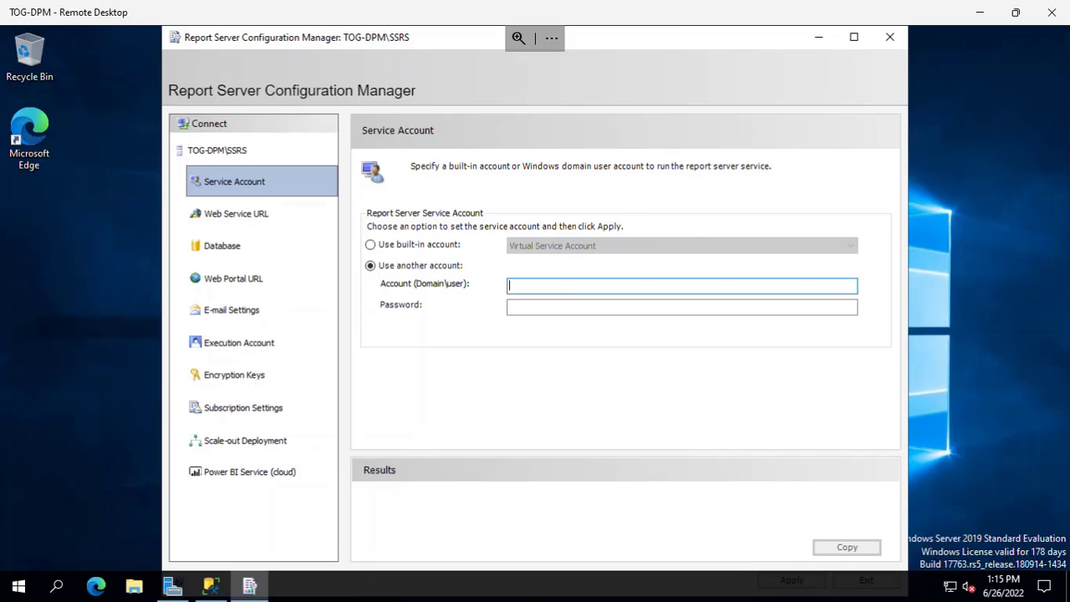
{"action": "type", "text": "toglab\\dpmadmin"}
{"action": "key", "text": "Tab"}
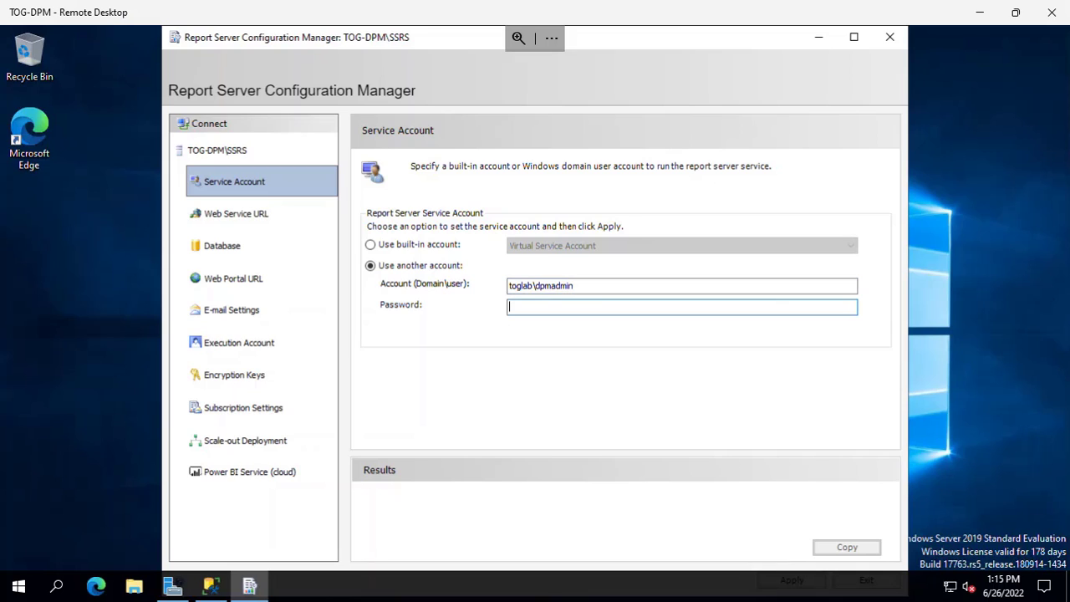
{"action": "key", "text": "alt+Tab"}
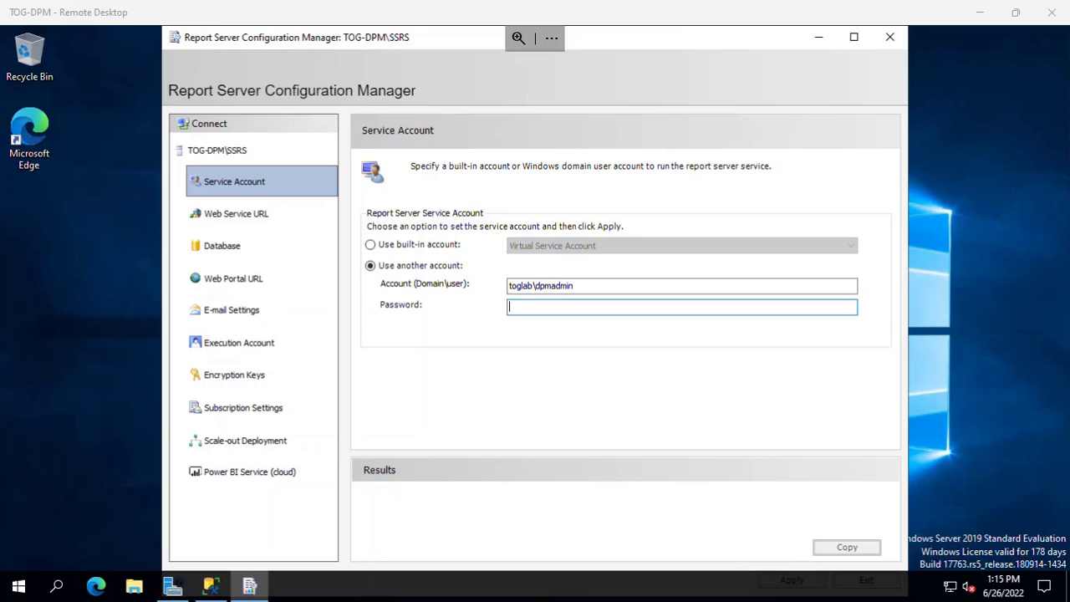
{"action": "left_click", "coordinate": [574, 313]}
{"action": "key", "text": "ctrl+v"}
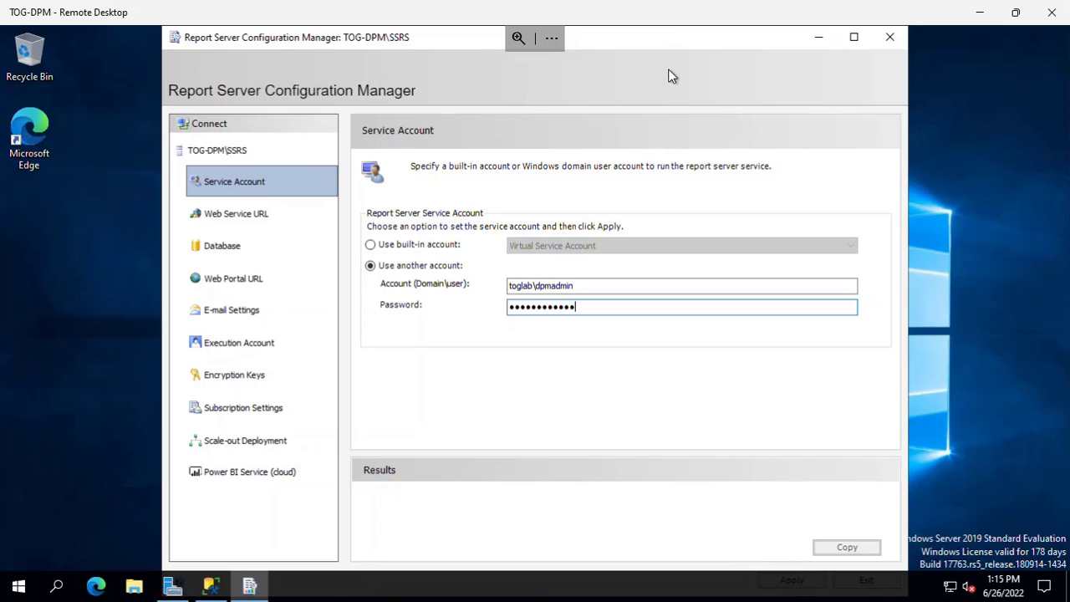
{"action": "left_click_drag", "start_coordinate": [657, 47], "coordinate": [628, 44]}
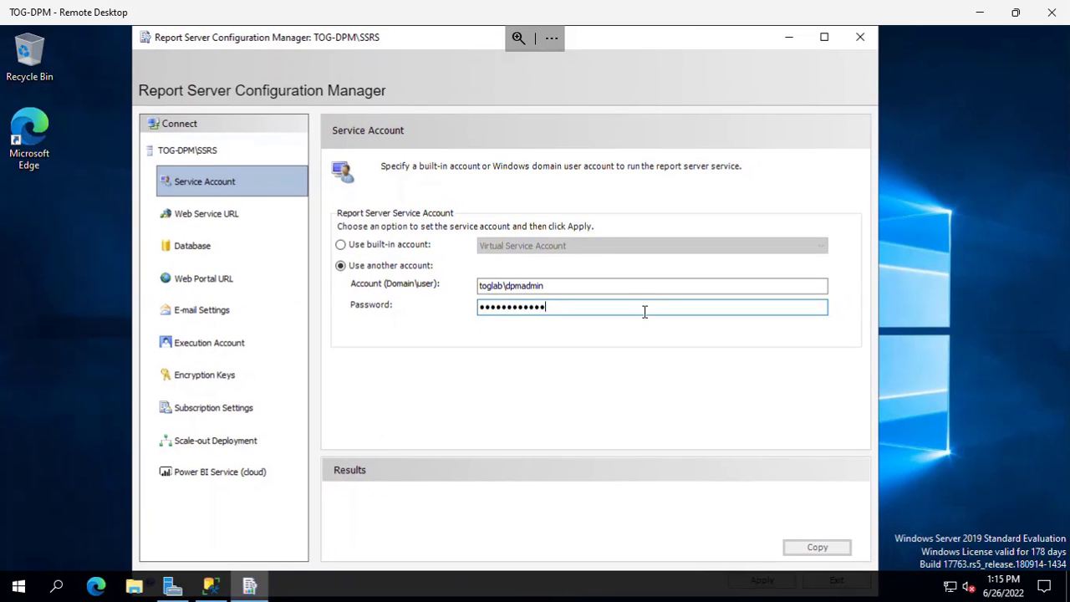
{"action": "key", "text": "Tab"}
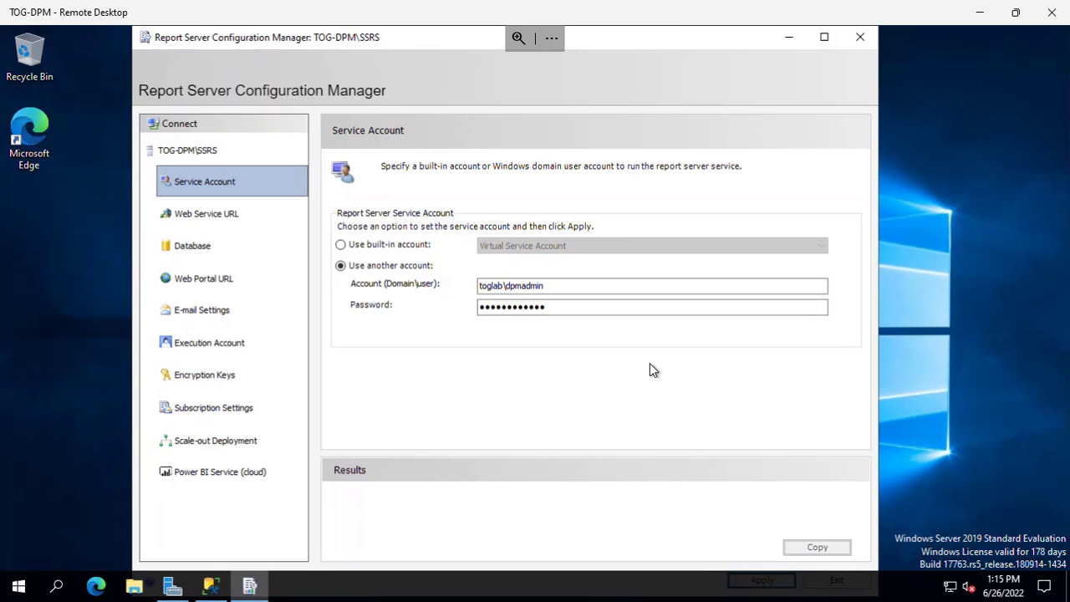
{"action": "key", "text": "Return"}
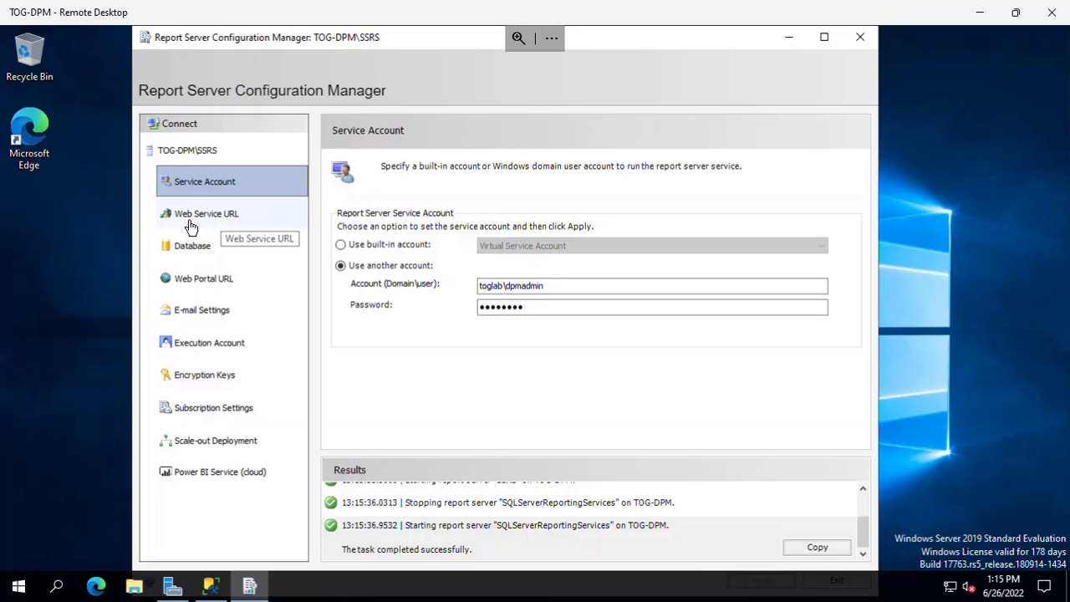
- Apply the default Web Service URL settings with virtual directory ReportServer, all assigned IP addresses, and TCP port 80
{"action": "left_click", "coordinate": [223, 222]}
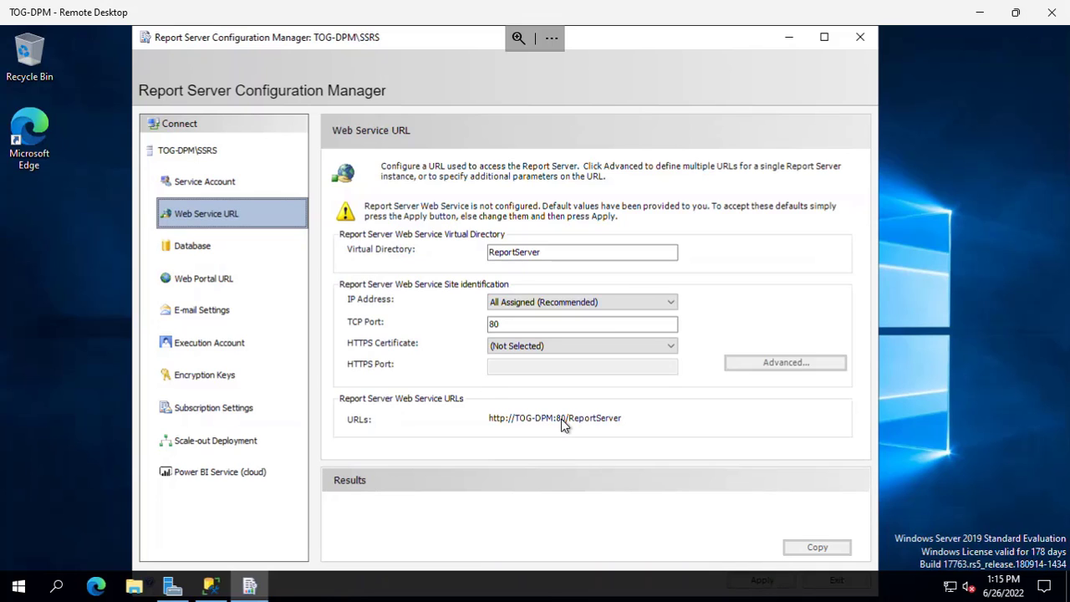
{"action": "key", "text": "Tab"}
{"action": "key", "text": "Tab"}
{"action": "key", "text": "Tab"}
{"action": "key", "text": "Tab"}
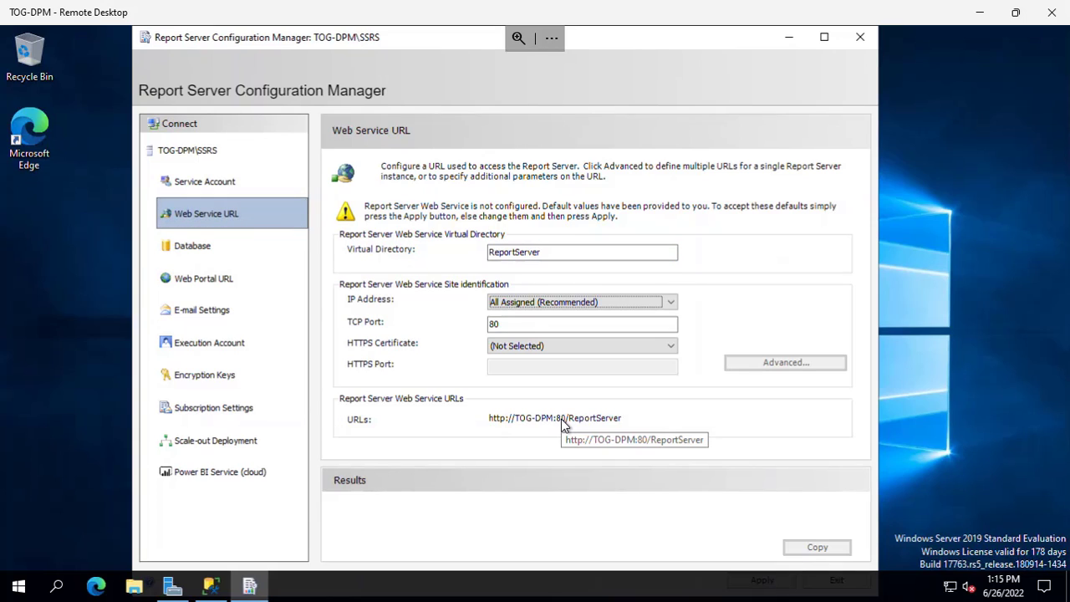
{"action": "key", "text": "Tab"}
{"action": "key", "text": "Tab"}
{"action": "key", "text": "Tab"}
{"action": "key", "text": "Tab"}
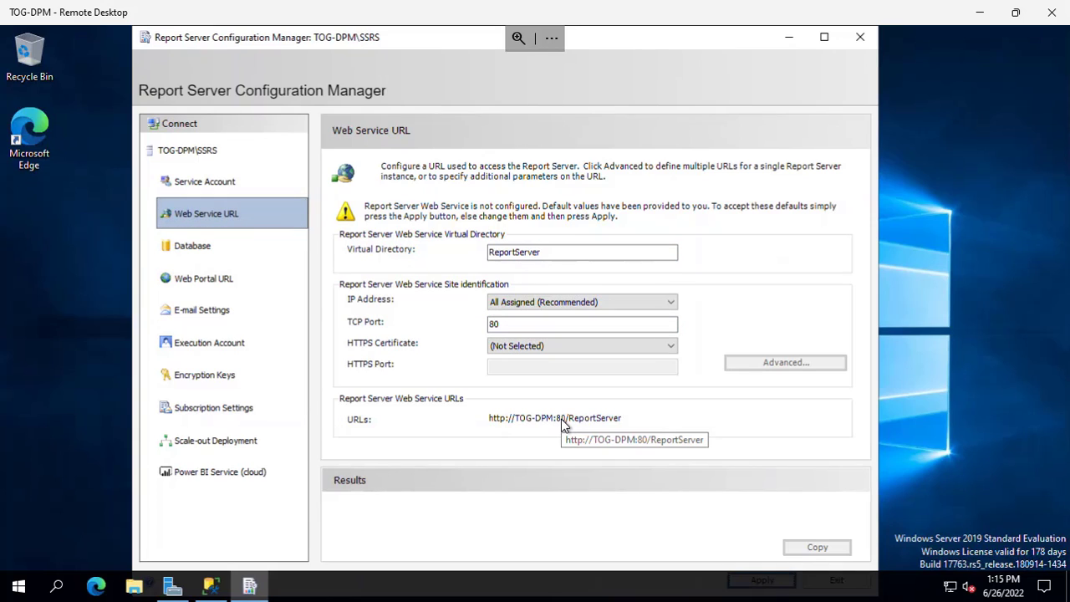
{"action": "key", "text": "Tab"}
{"action": "key", "text": "Tab"}
{"action": "key", "text": "Tab"}
{"action": "key", "text": "Tab"}
{"action": "key", "text": "Tab"}
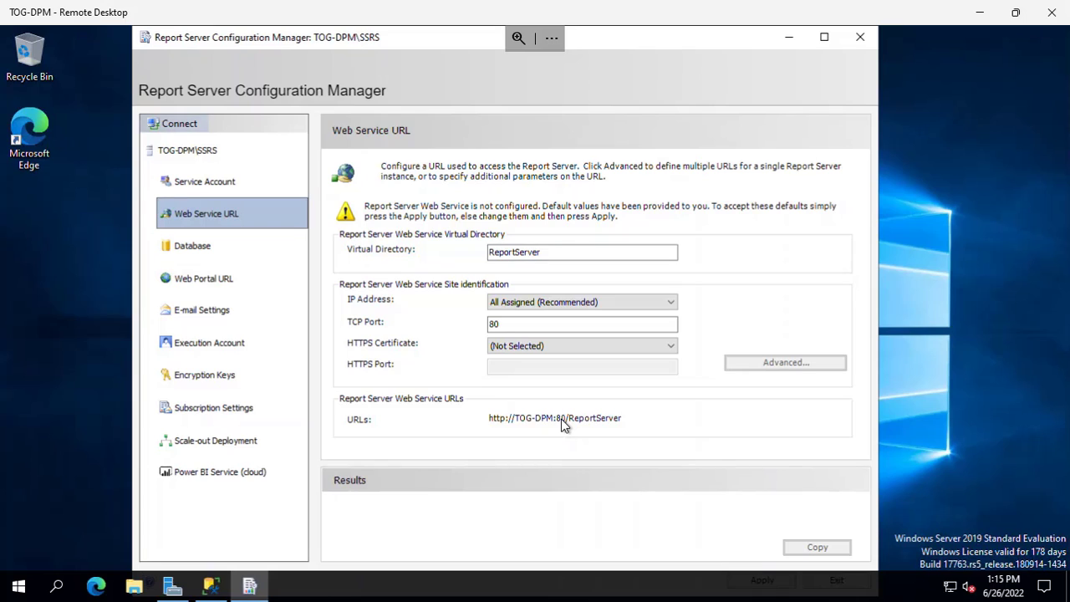
{"action": "key", "text": "Tab"}
{"action": "key", "text": "Tab"}
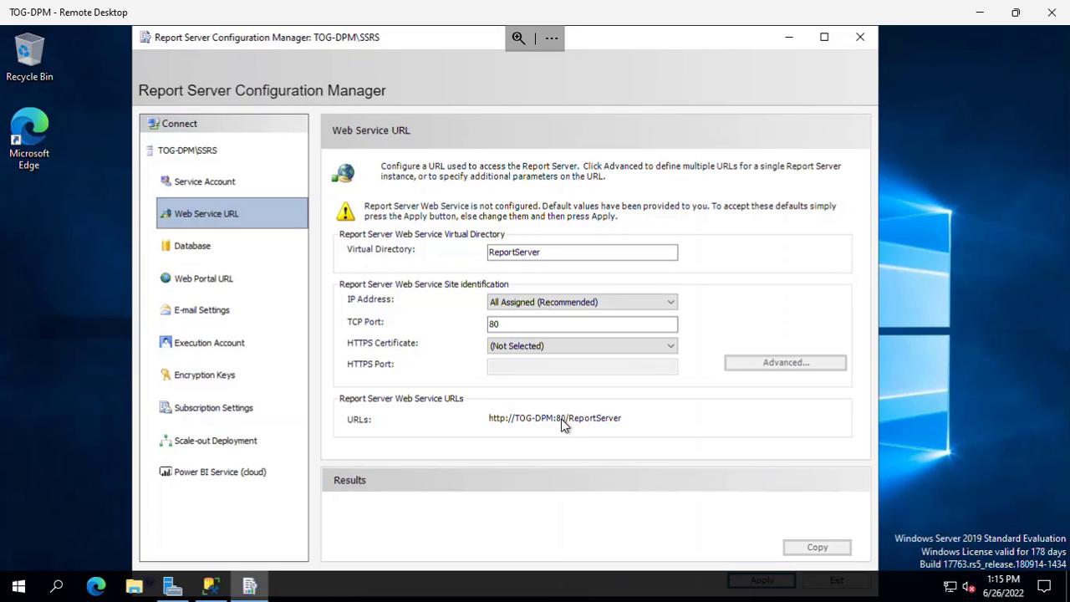
{"action": "key", "text": "Return"}
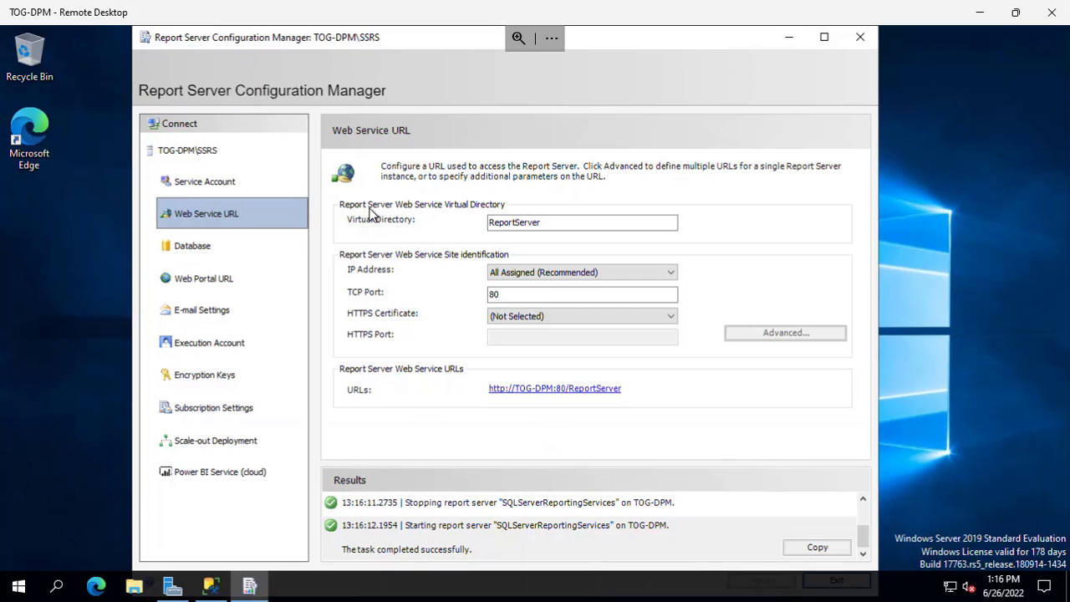
- Begin creating a new report server database on TOG-DPM with integrated security, and test the database server connection
{"action": "left_click", "coordinate": [203, 259]}
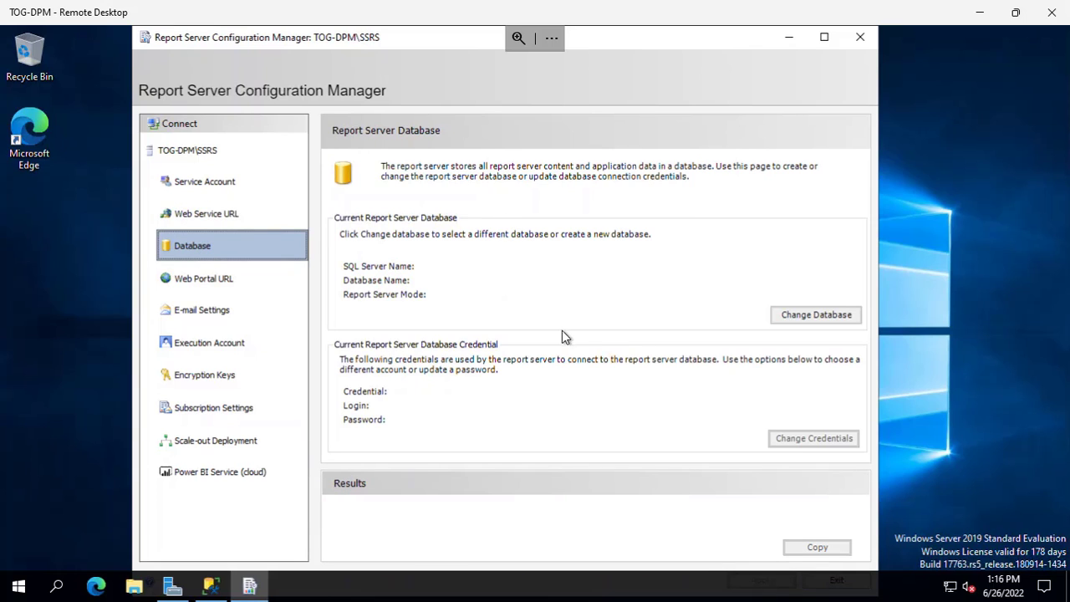
{"action": "left_click", "coordinate": [823, 318]}
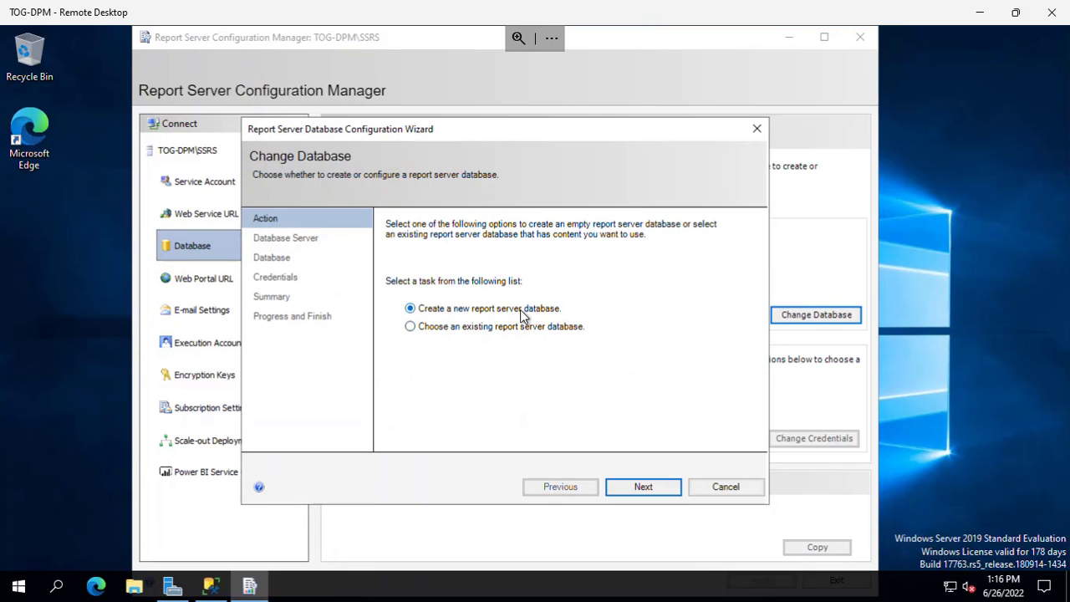
{"action": "left_click", "coordinate": [643, 486]}
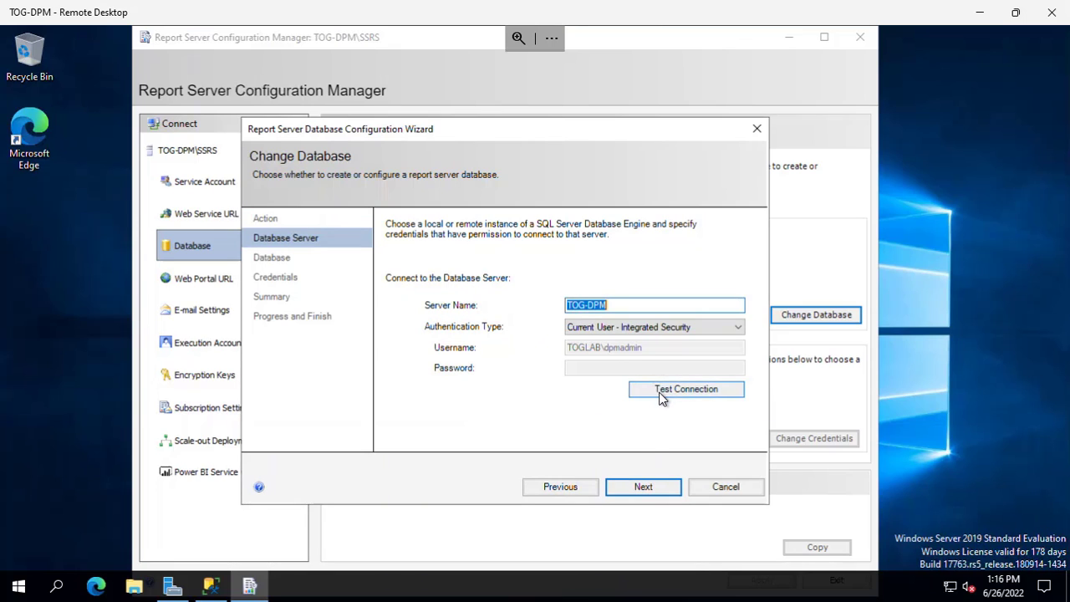
{"action": "left_click", "coordinate": [659, 392]}
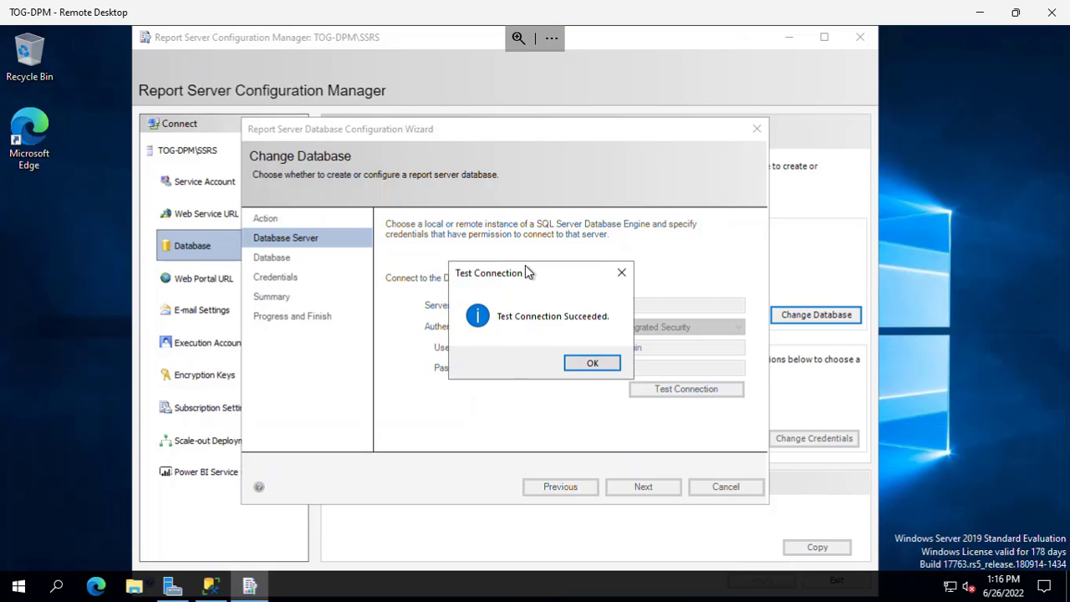
{"action": "left_click_drag", "start_coordinate": [527, 273], "coordinate": [490, 375]}
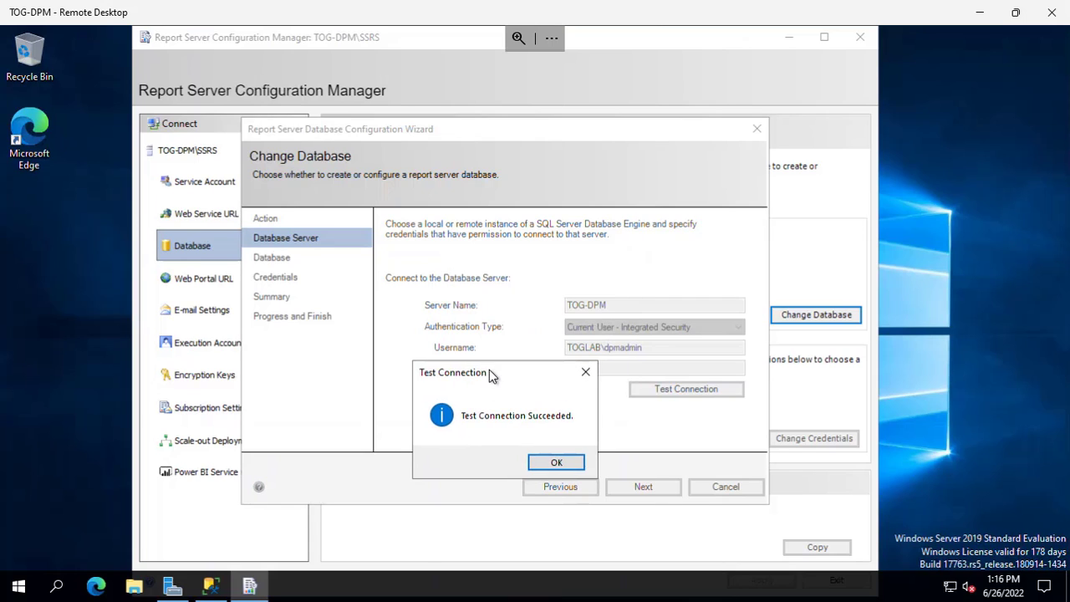
{"action": "left_click", "coordinate": [530, 466]}
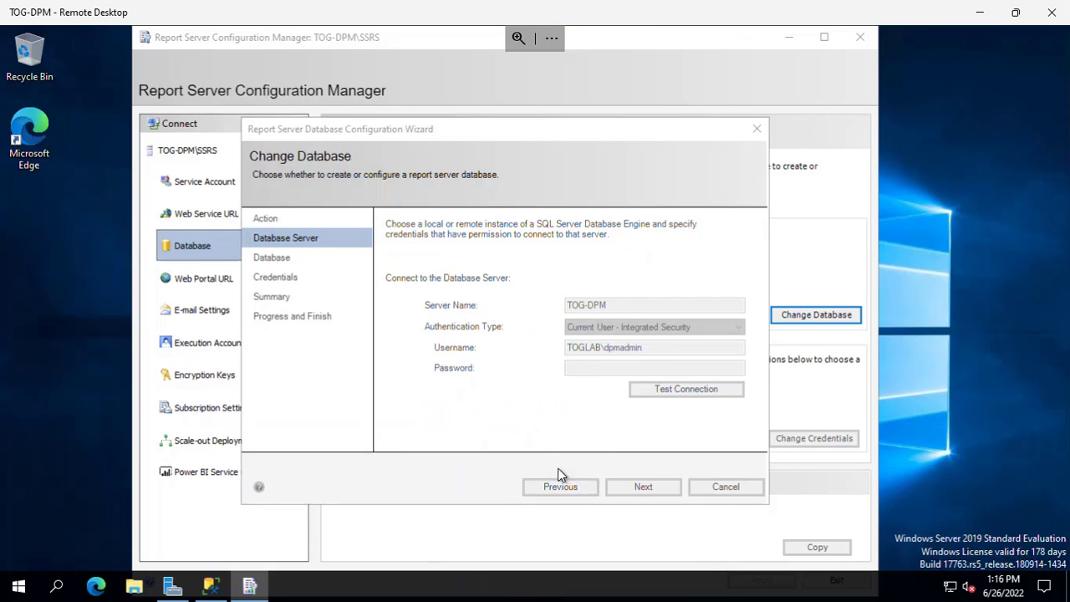
{"action": "left_click", "coordinate": [669, 487]}
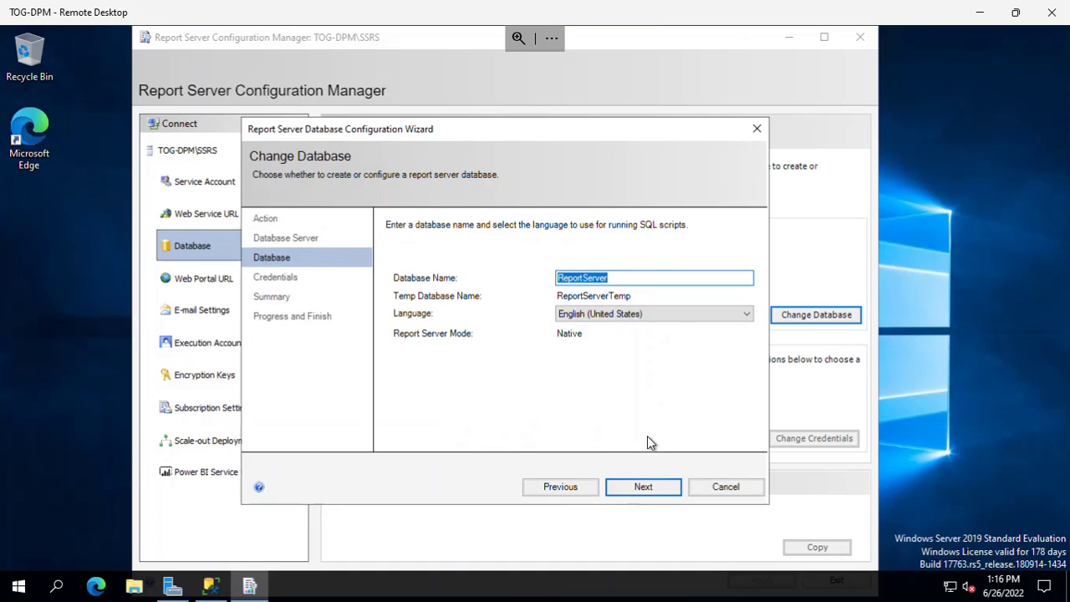
- Create the database as ReportServer in English (United States) with Service Credentials, and finish the wizard
{"action": "left_click", "coordinate": [649, 491]}
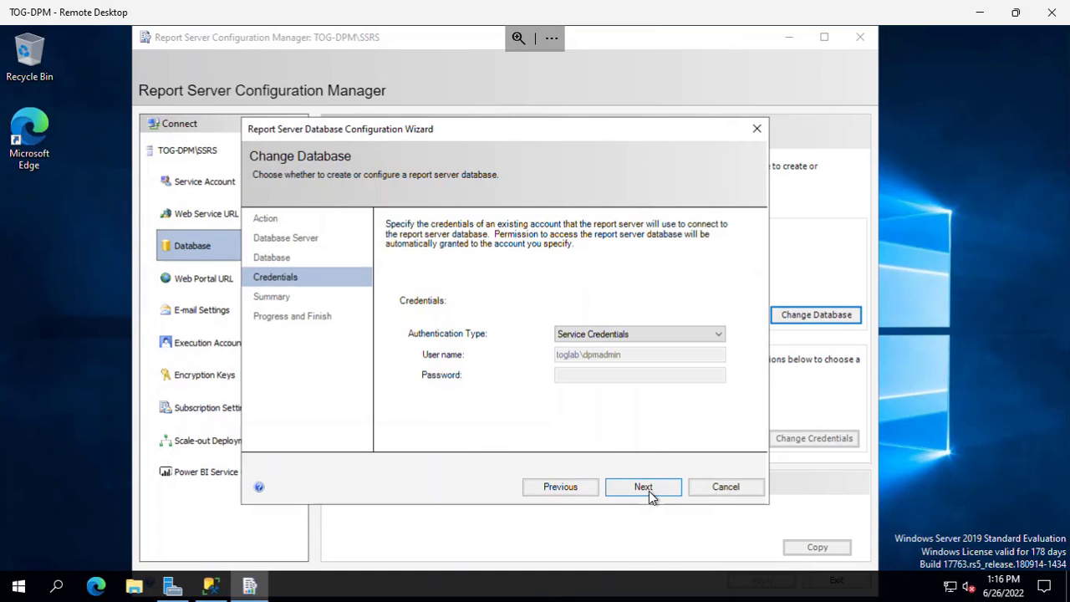
{"action": "left_click", "coordinate": [649, 491]}
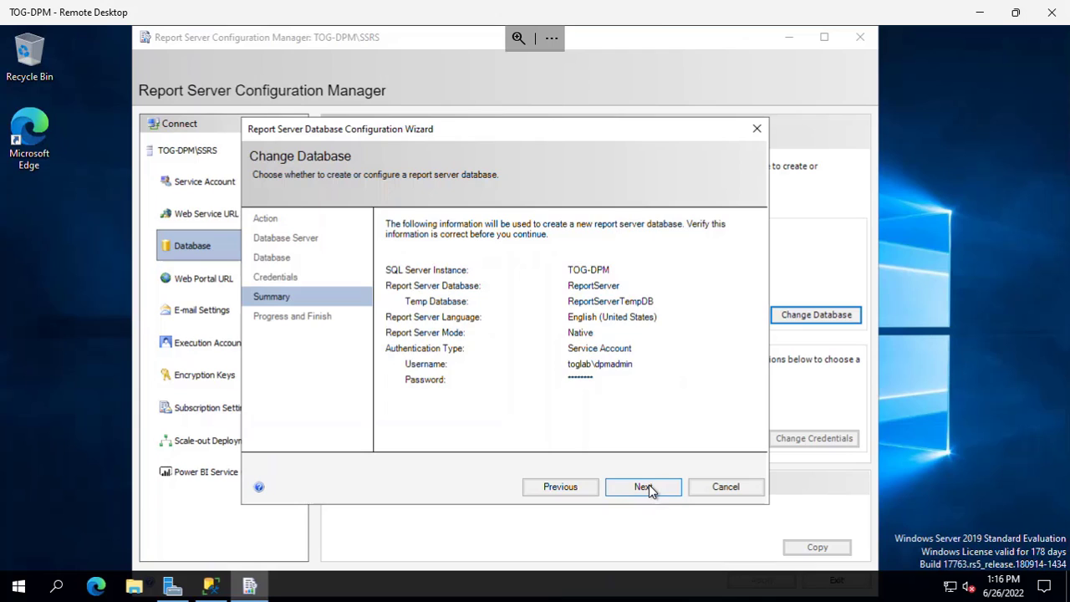
{"action": "left_click", "coordinate": [649, 489]}
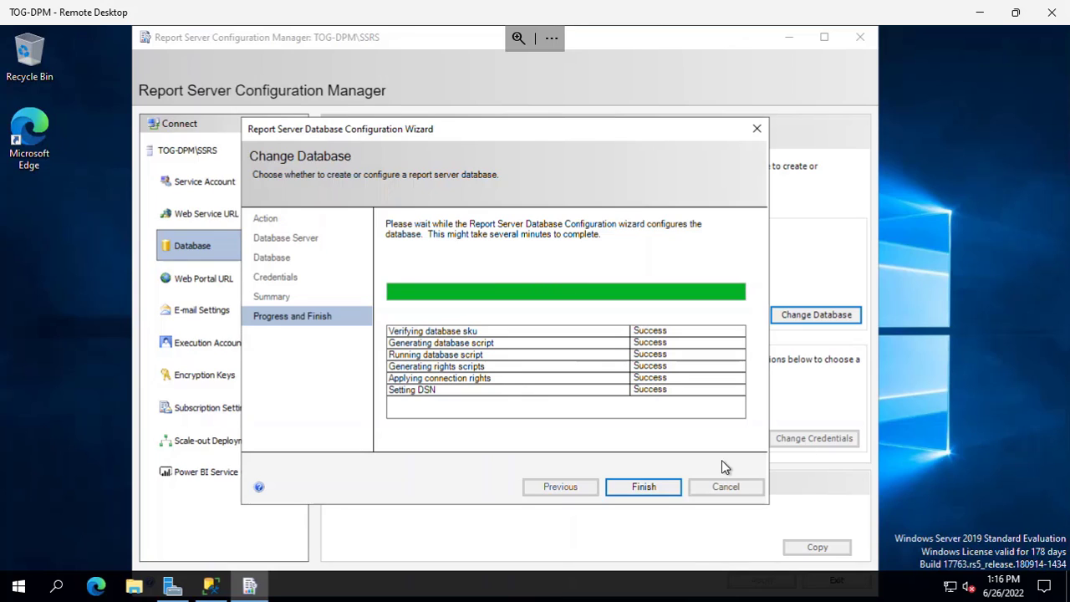
{"action": "left_click", "coordinate": [653, 489]}
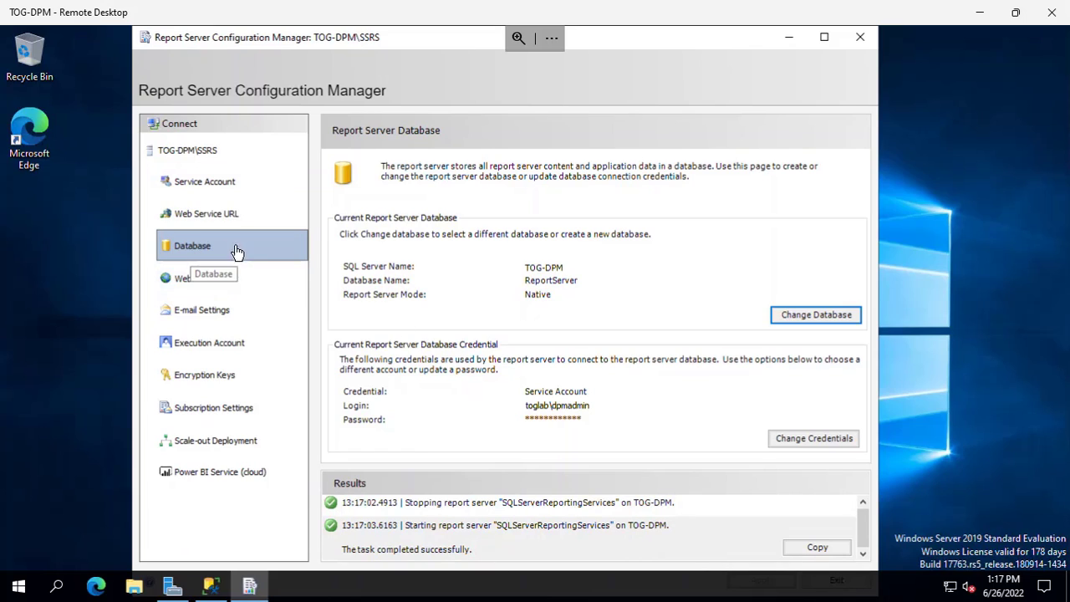
- Apply the default Web Portal URL configuration with the virtual directory Reports
{"action": "left_click", "coordinate": [209, 287]}
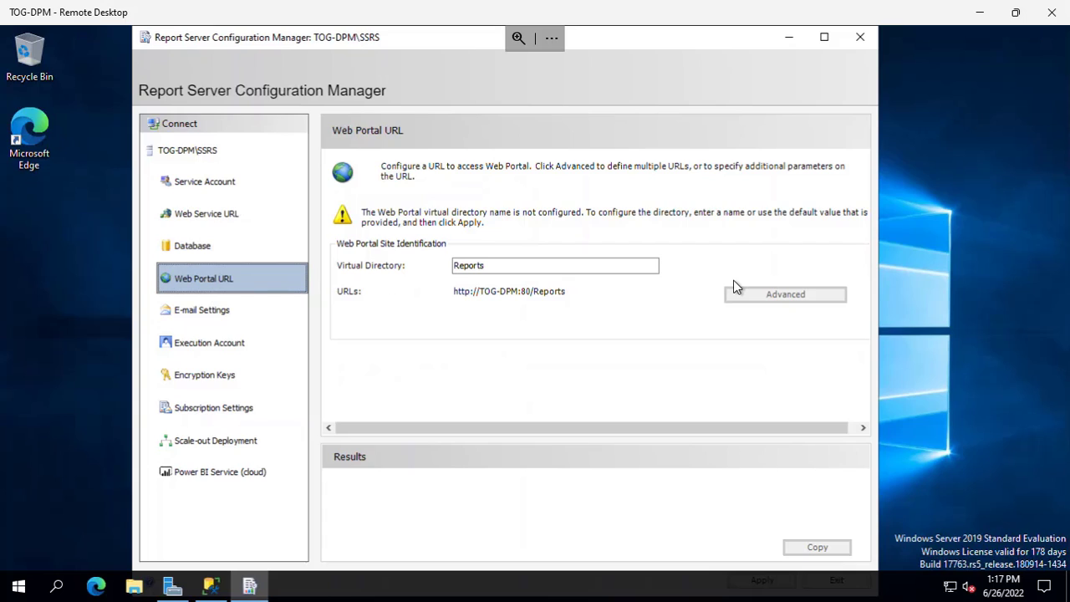
{"action": "key", "text": "Tab"}
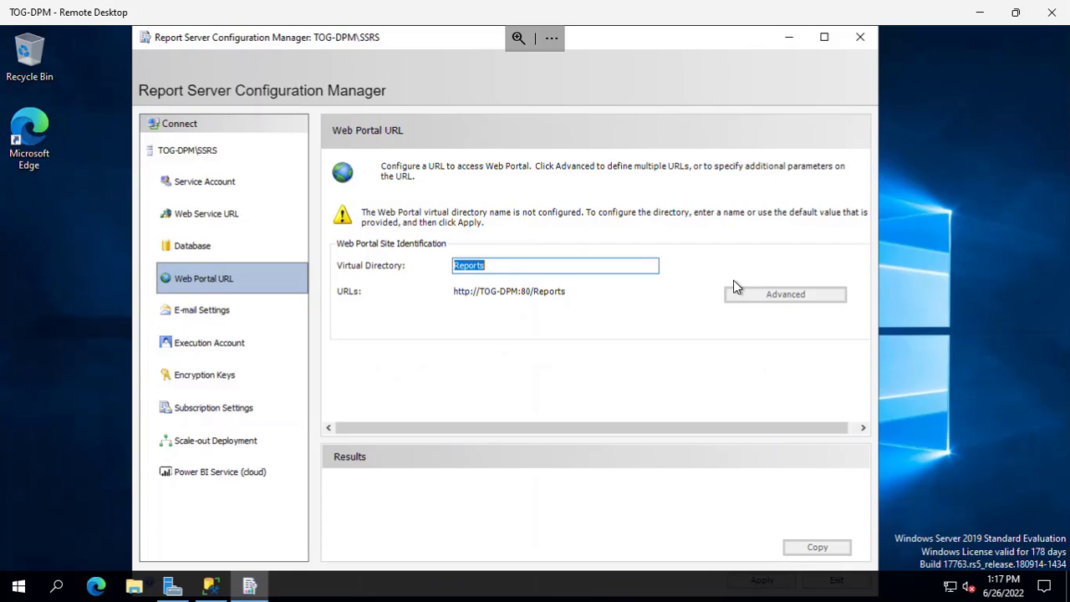
{"action": "key", "text": "Tab"}
{"action": "key", "text": "Tab"}
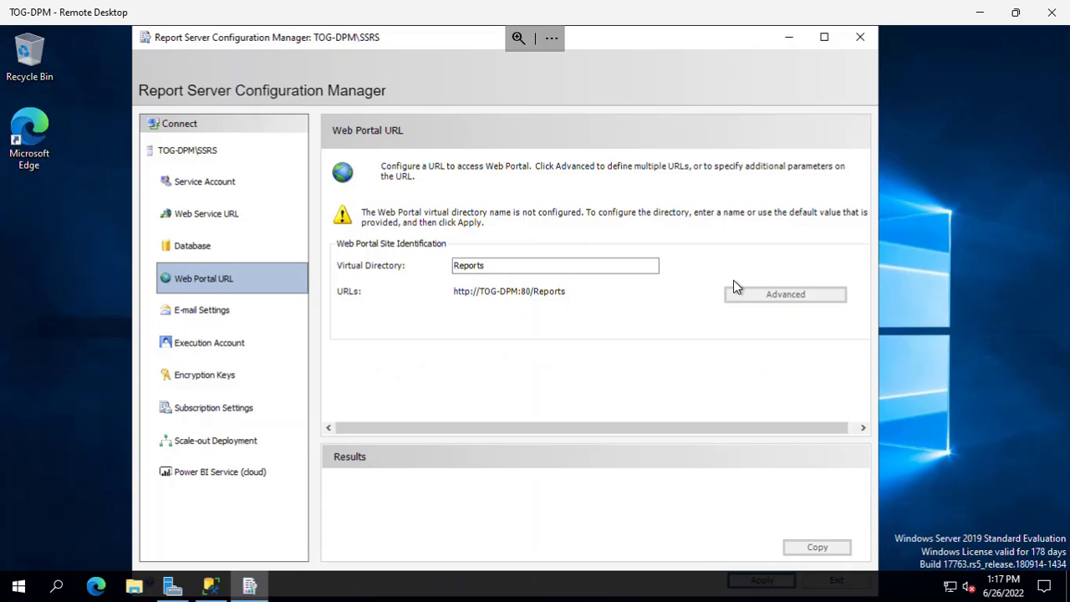
{"action": "key", "text": "Return"}
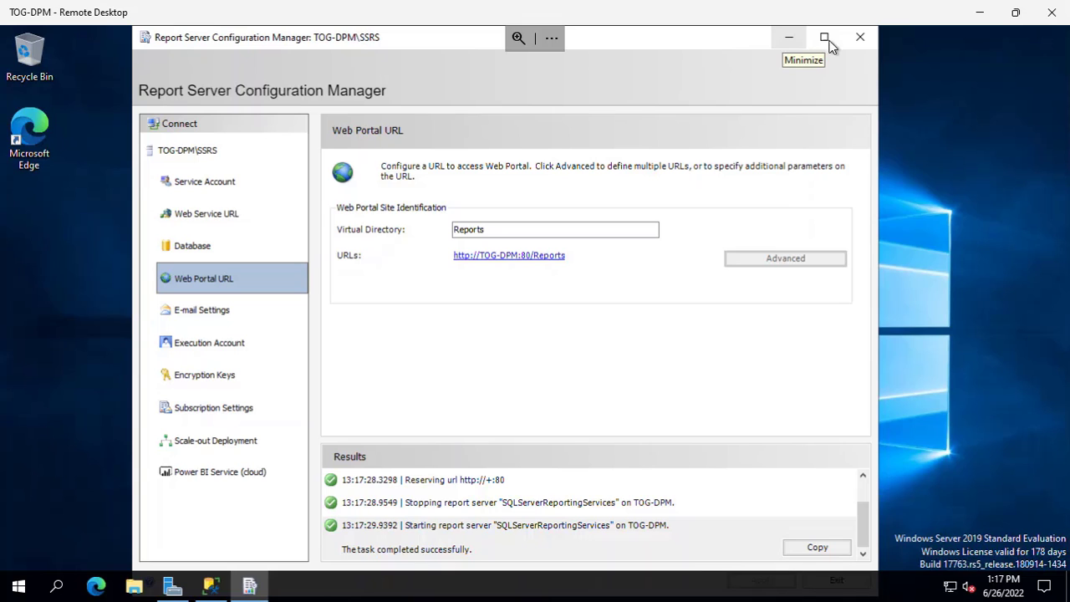
- Close Report Server Configuration Manager, switch to SQL Server Management Studio, and check the TOG-DPM databases for ReportServer and ReportServerTempDB
{"action": "left_click", "coordinate": [860, 39]}
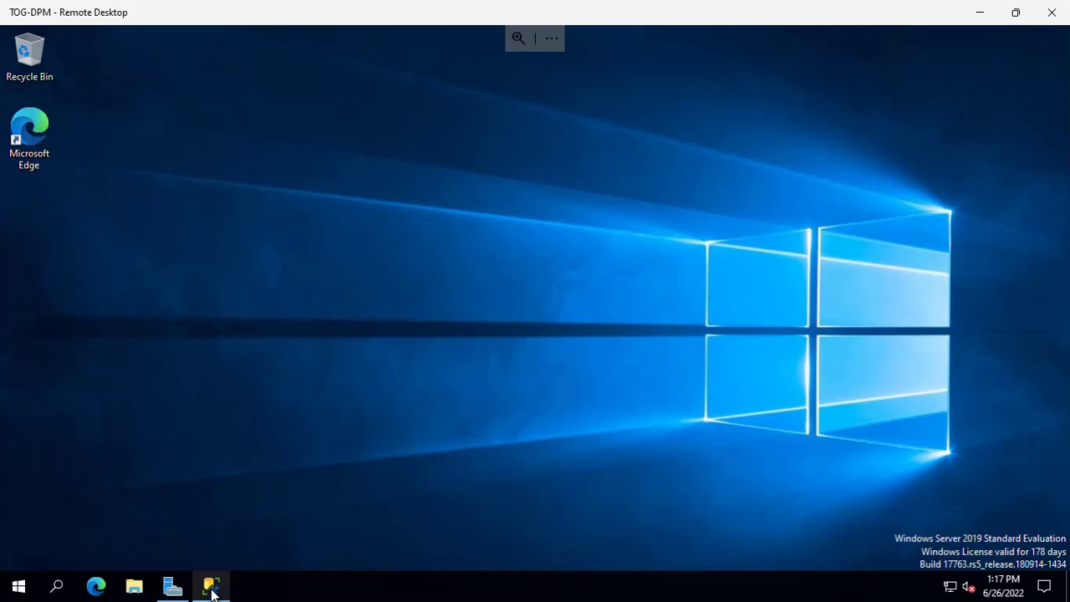
{"action": "mouse_move", "coordinate": [212, 590]}
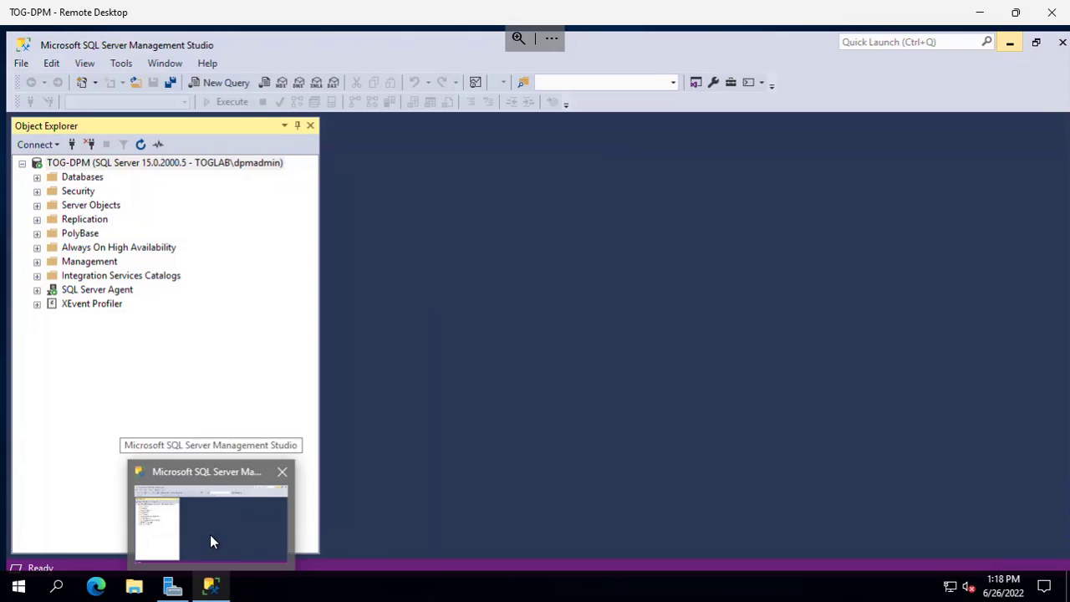
{"action": "left_click", "coordinate": [210, 534]}
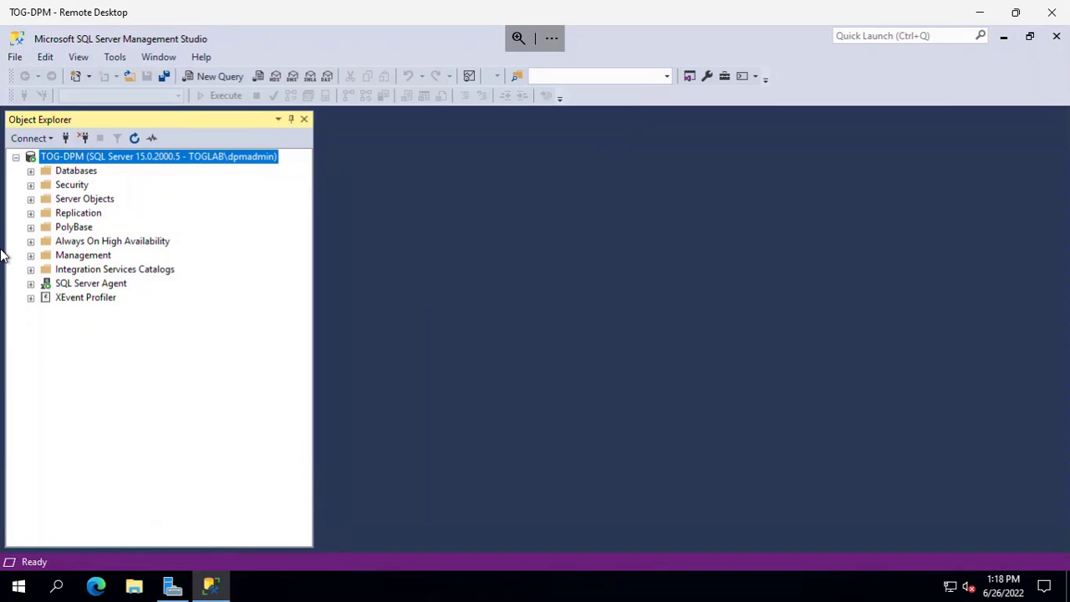
{"action": "left_click", "coordinate": [134, 139]}
{"action": "left_click", "coordinate": [30, 172]}
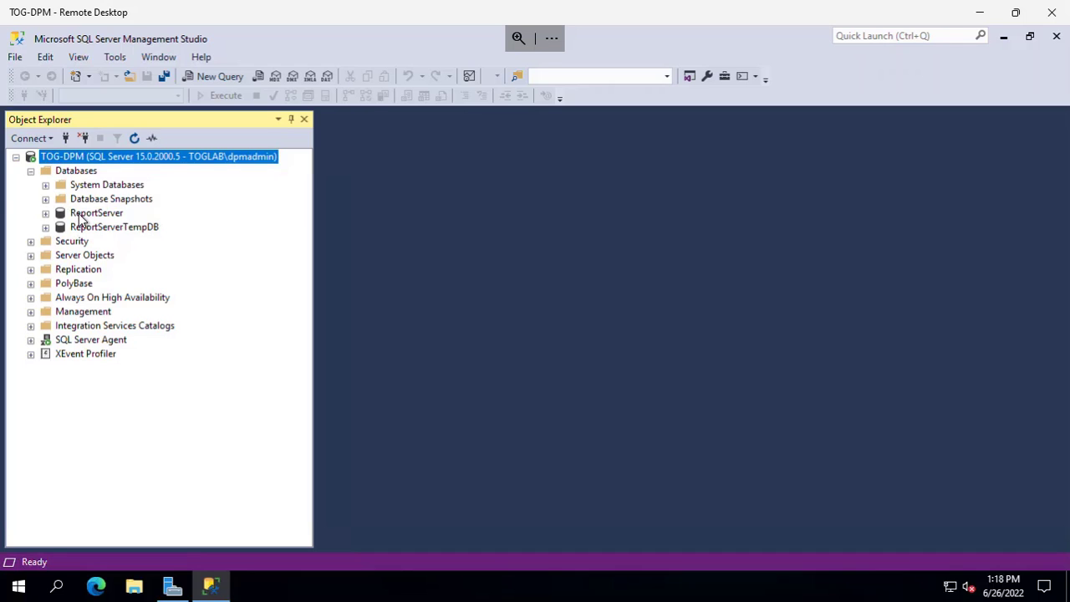
{"action": "left_click", "coordinate": [84, 215]}
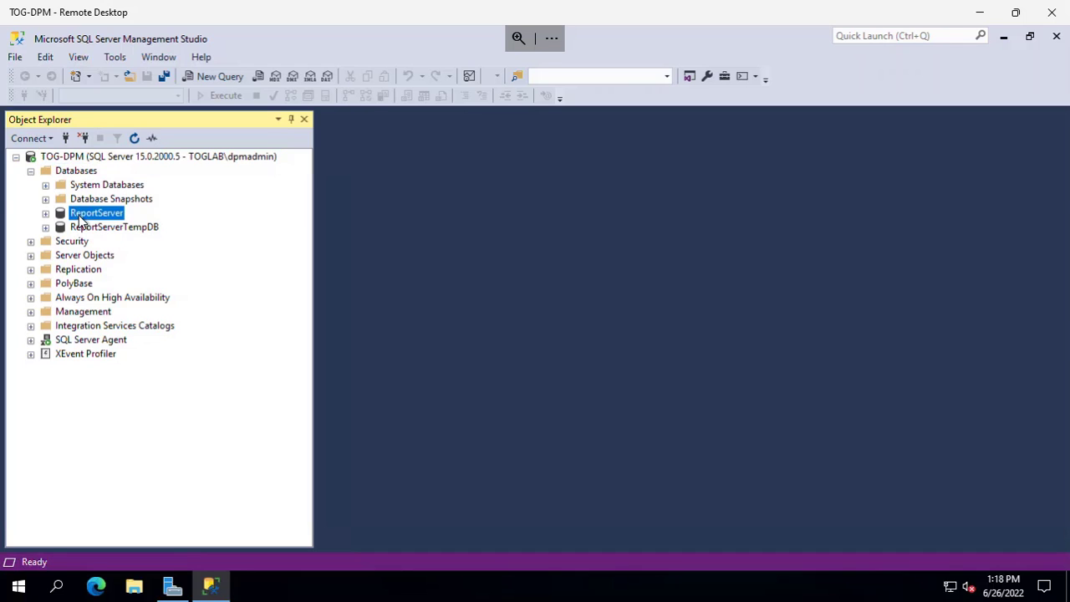
{"action": "left_click", "coordinate": [85, 230]}
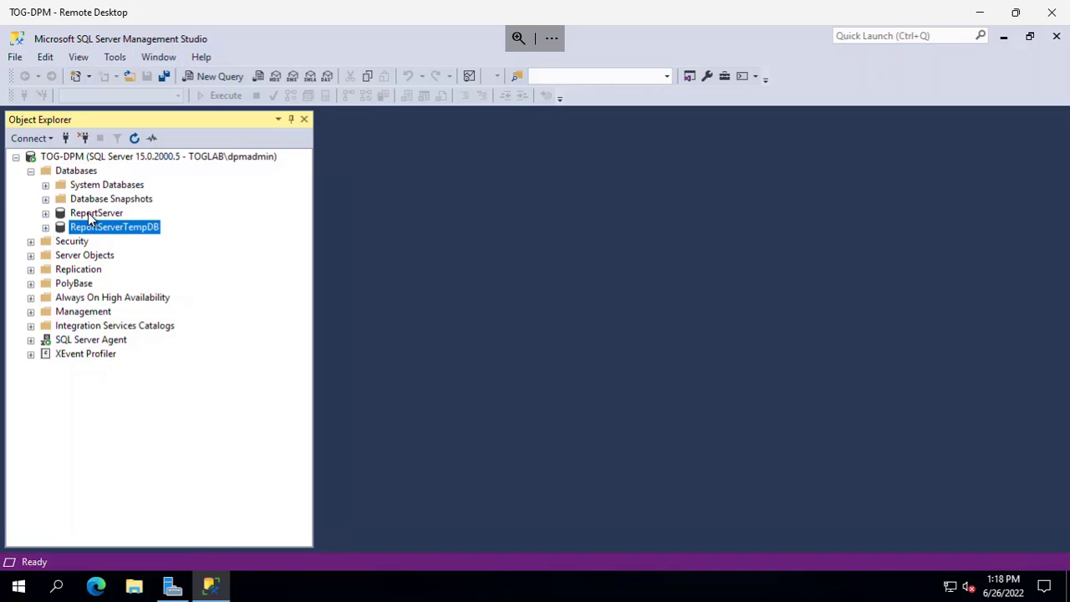
{"action": "left_click", "coordinate": [92, 214]}
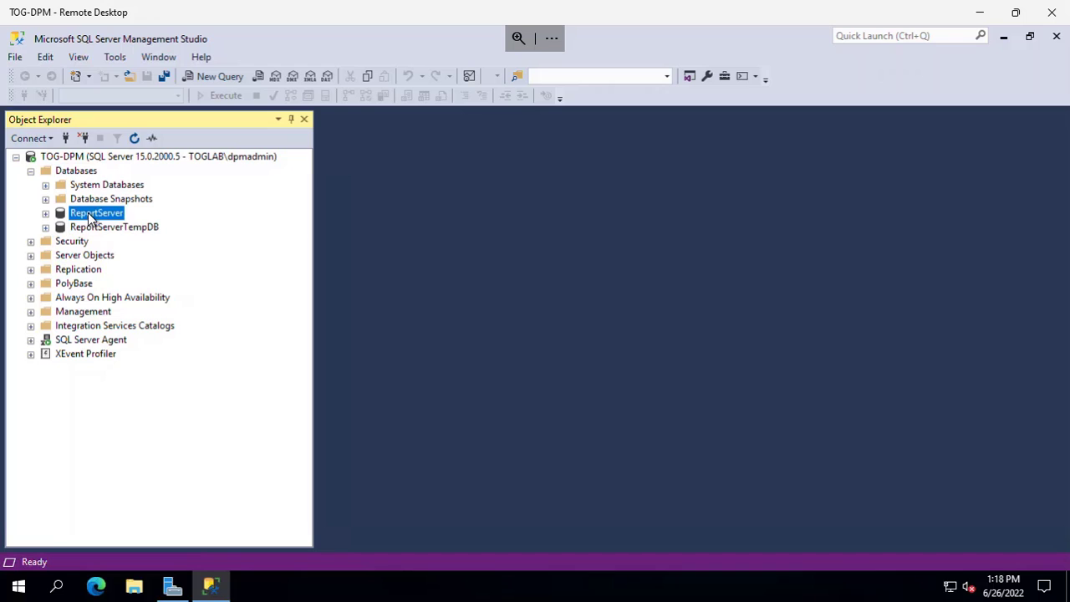
{"action": "left_click", "coordinate": [1004, 38]}
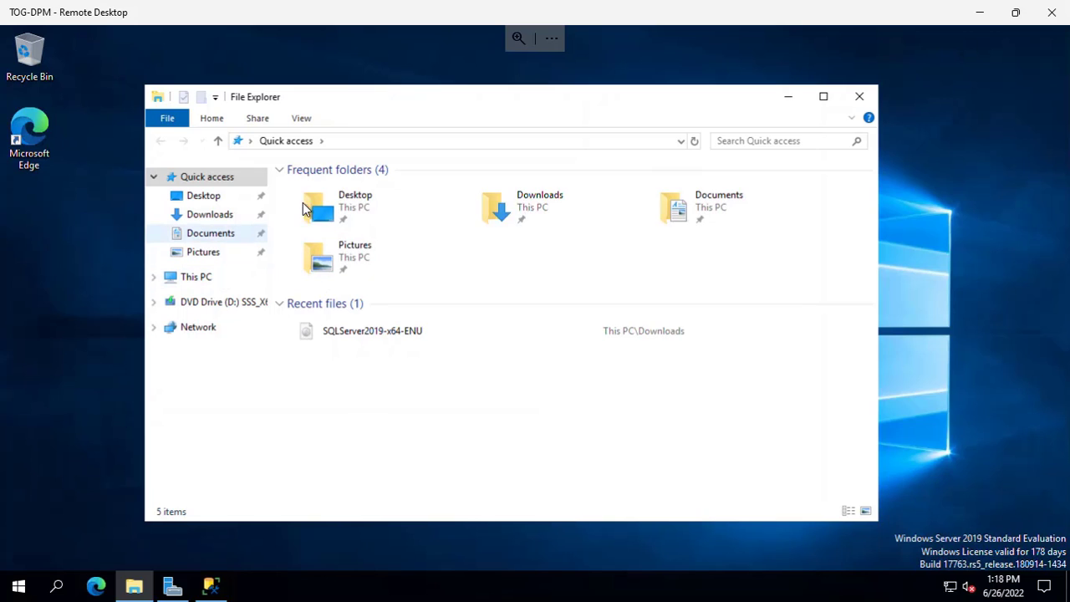
- Switch to File Explorer and open the System Center Data Protection Manager folder on Local Disk (C:), with the window maximized
{"action": "left_click", "coordinate": [204, 278]}
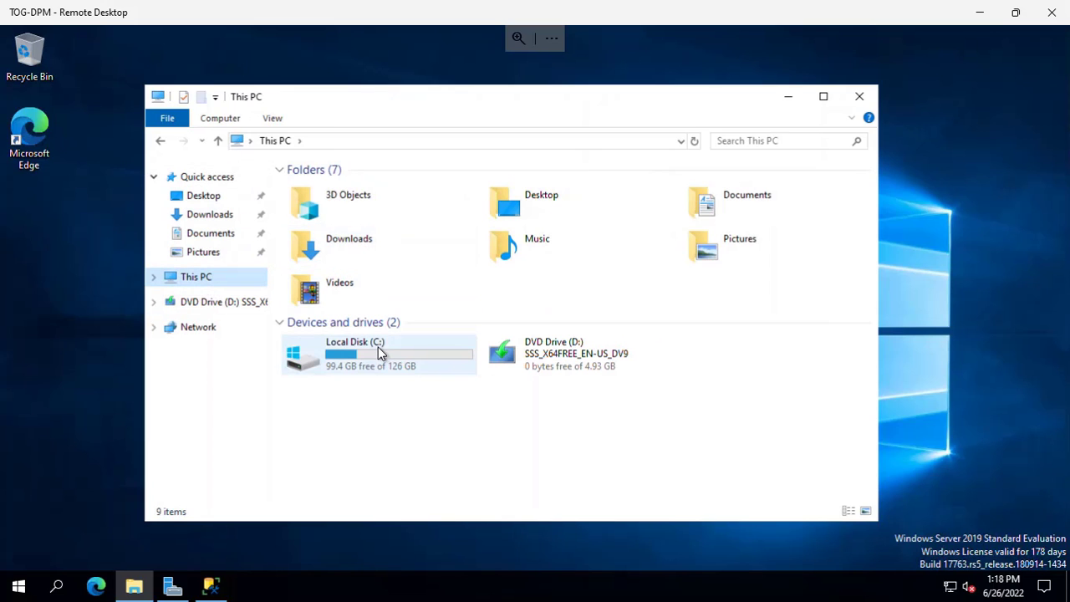
{"action": "double_click", "coordinate": [378, 347]}
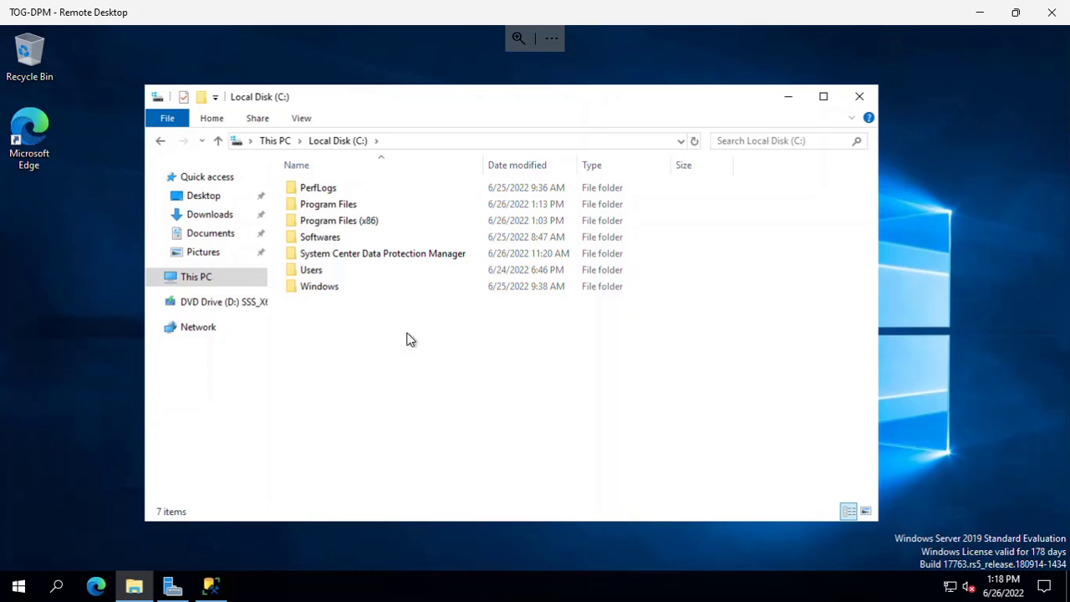
{"action": "left_click", "coordinate": [411, 256]}
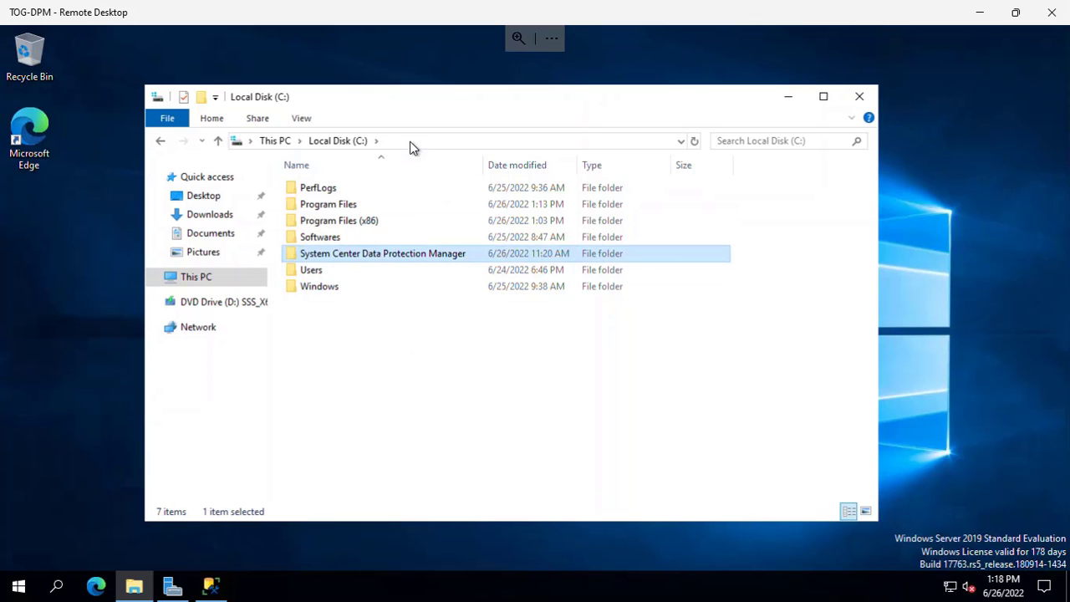
{"action": "double_click", "coordinate": [409, 255]}
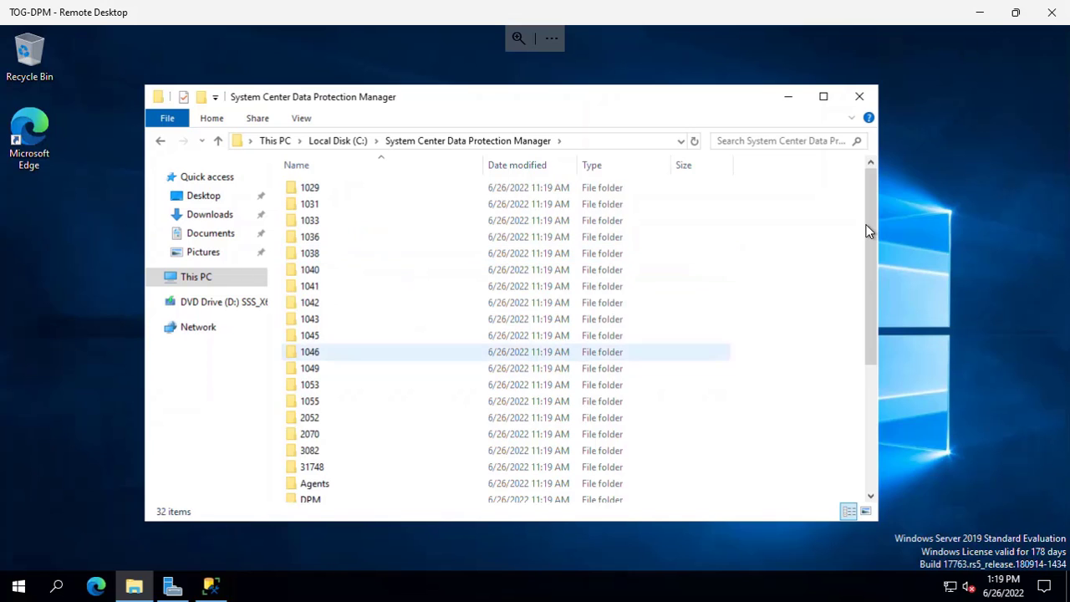
{"action": "left_click", "coordinate": [824, 97]}
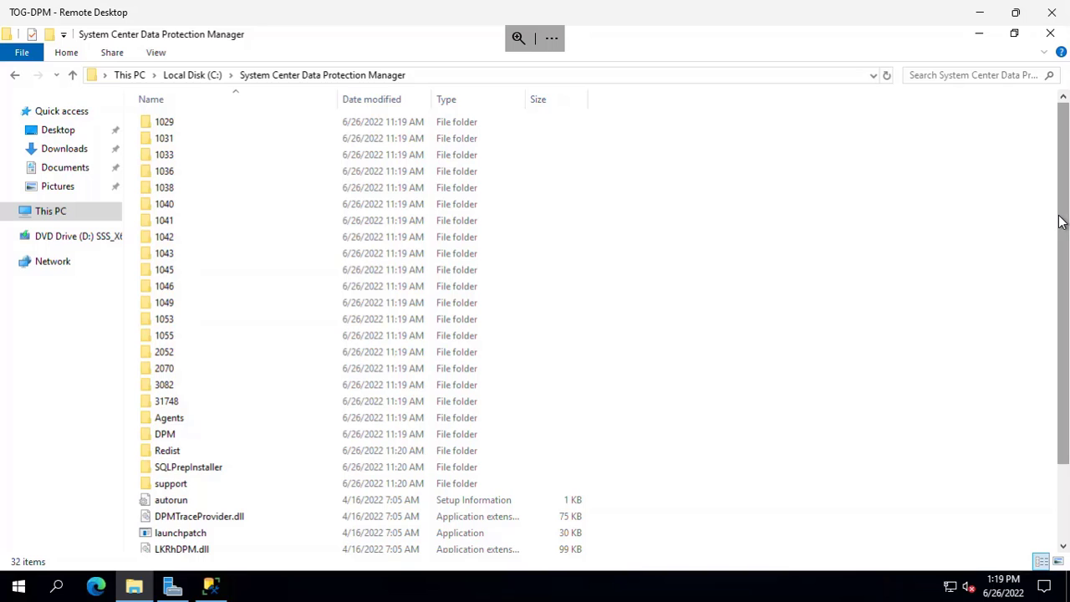
- Run the Data Protection Manager Setup application and allow it to make changes to the device
{"action": "scroll", "coordinate": [1063, 222], "scroll_direction": "down", "scroll_amount": 2}
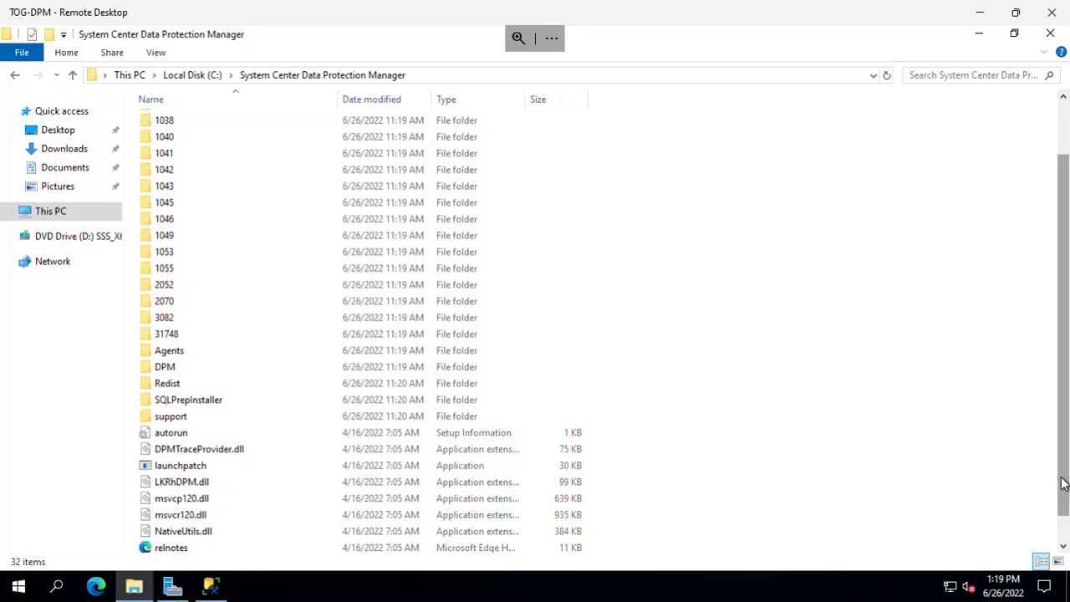
{"action": "scroll", "coordinate": [1063, 519], "scroll_direction": "down", "scroll_amount": 1}
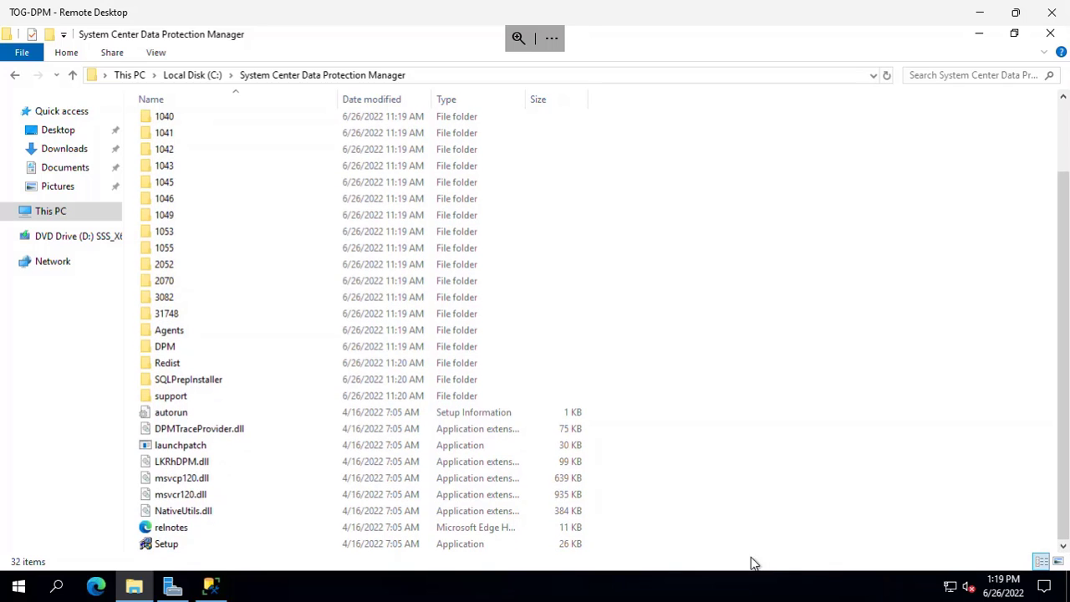
{"action": "left_click", "coordinate": [219, 545]}
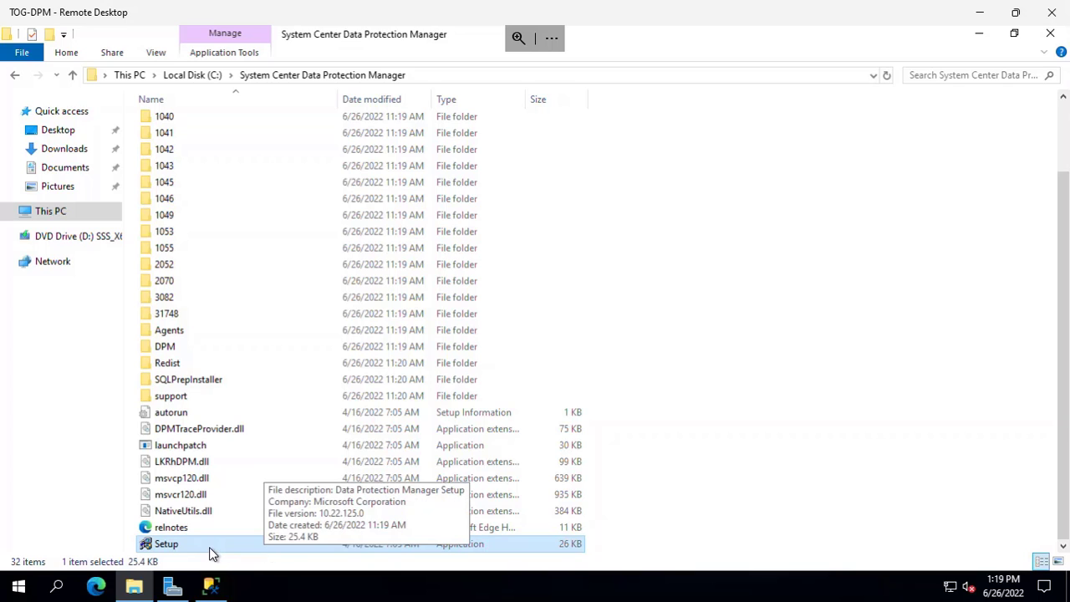
{"action": "double_click", "coordinate": [209, 547]}
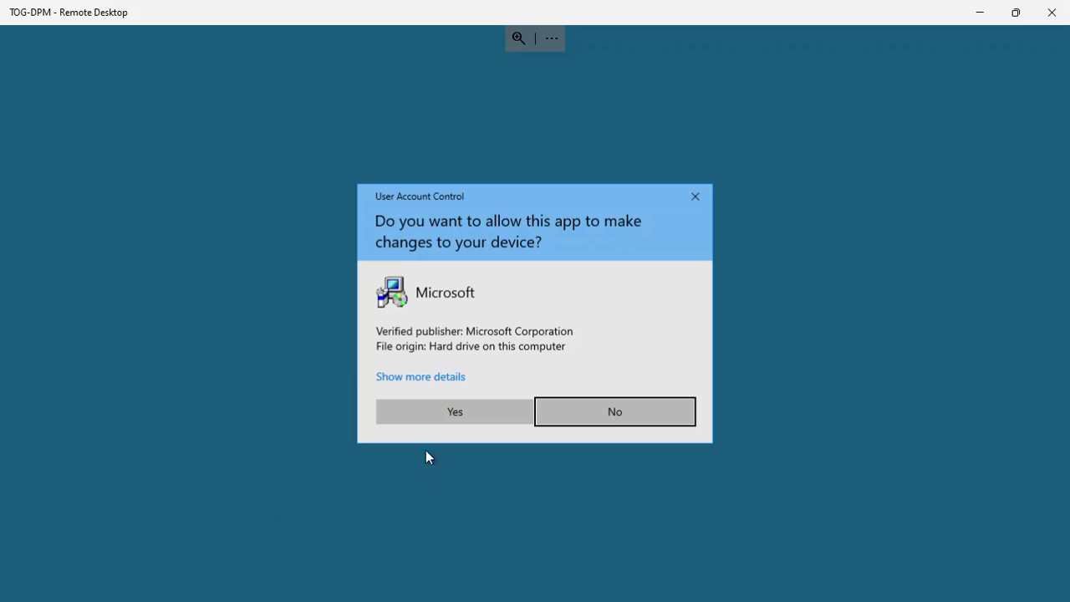
{"action": "left_click", "coordinate": [452, 413]}
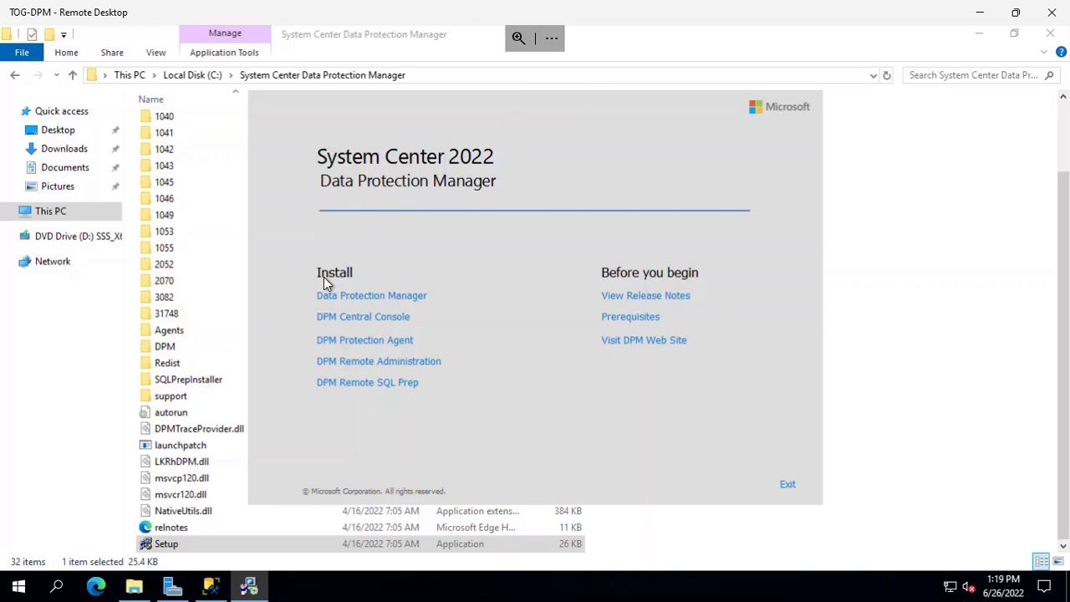
- Start the Data Protection Manager installation, accept the license terms, and continue past the welcome page to the prerequisites check
{"action": "left_click", "coordinate": [398, 301]}
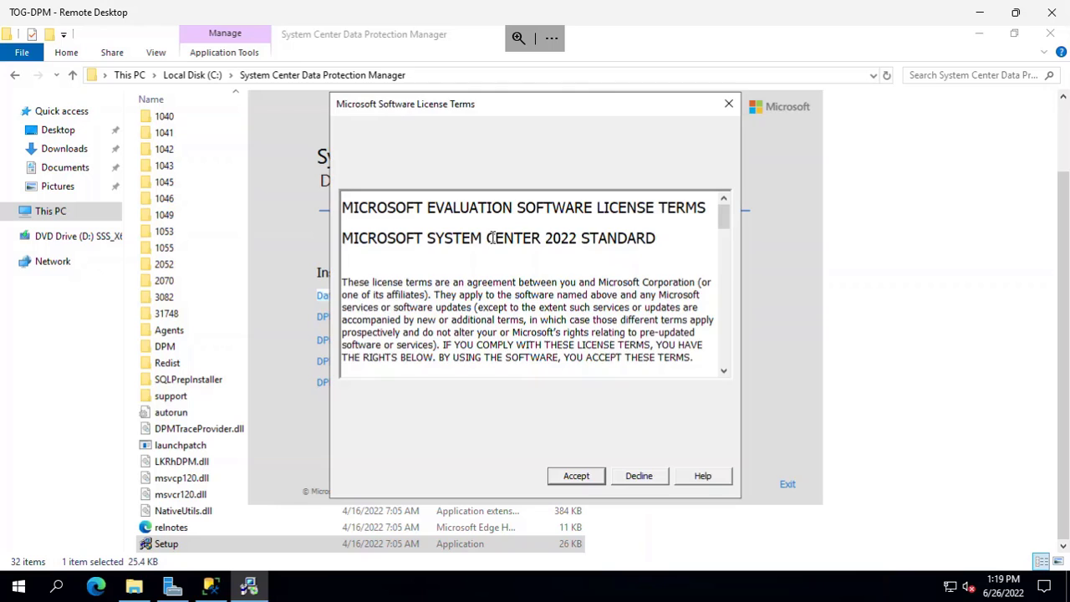
{"action": "left_click", "coordinate": [586, 478]}
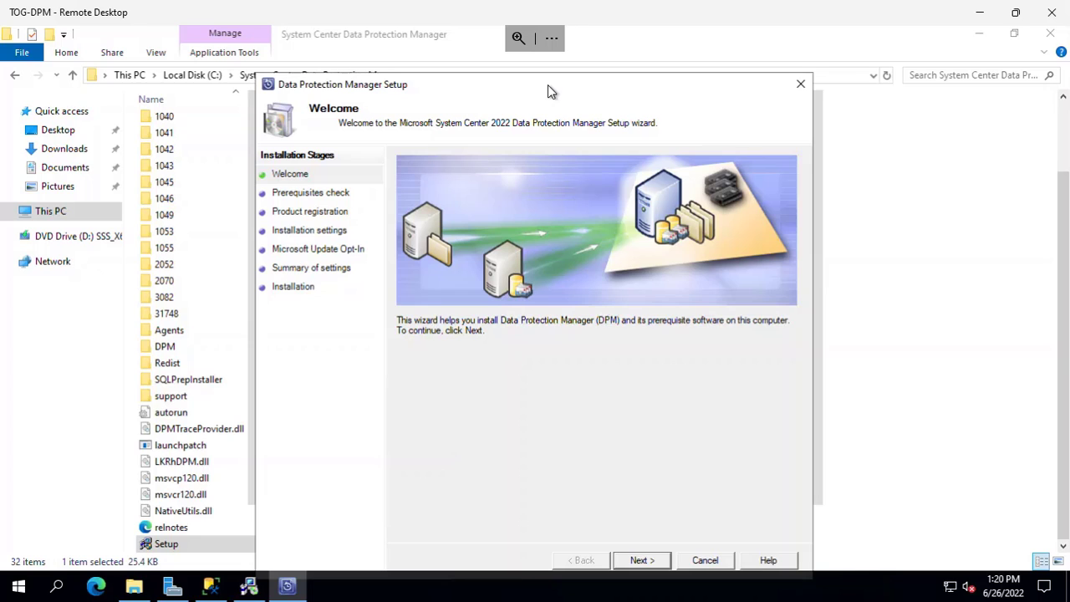
{"action": "left_click_drag", "start_coordinate": [548, 84], "coordinate": [547, 77]}
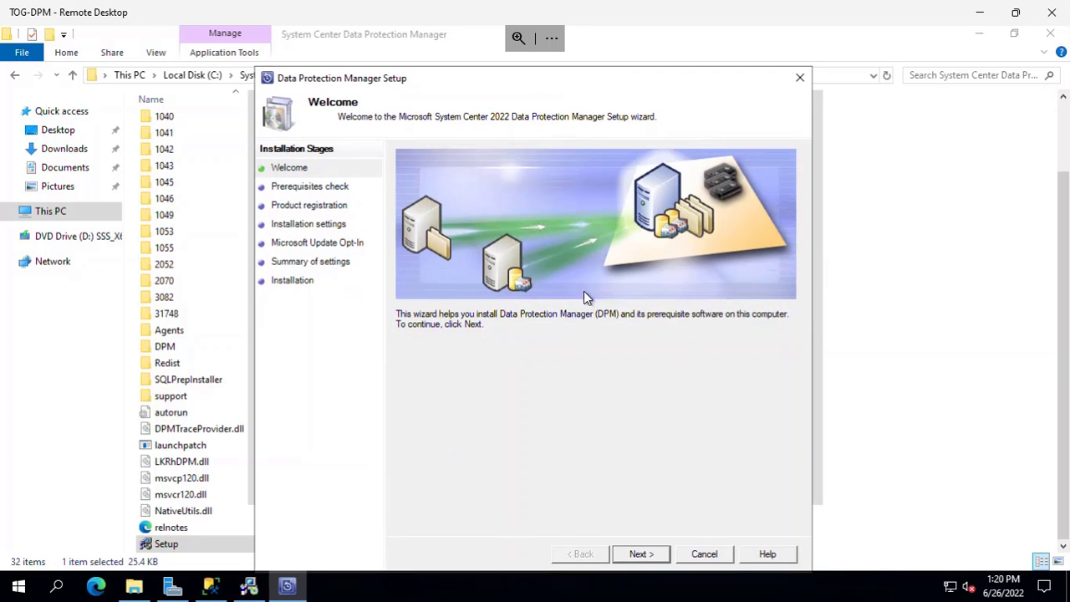
{"action": "left_click", "coordinate": [640, 555]}
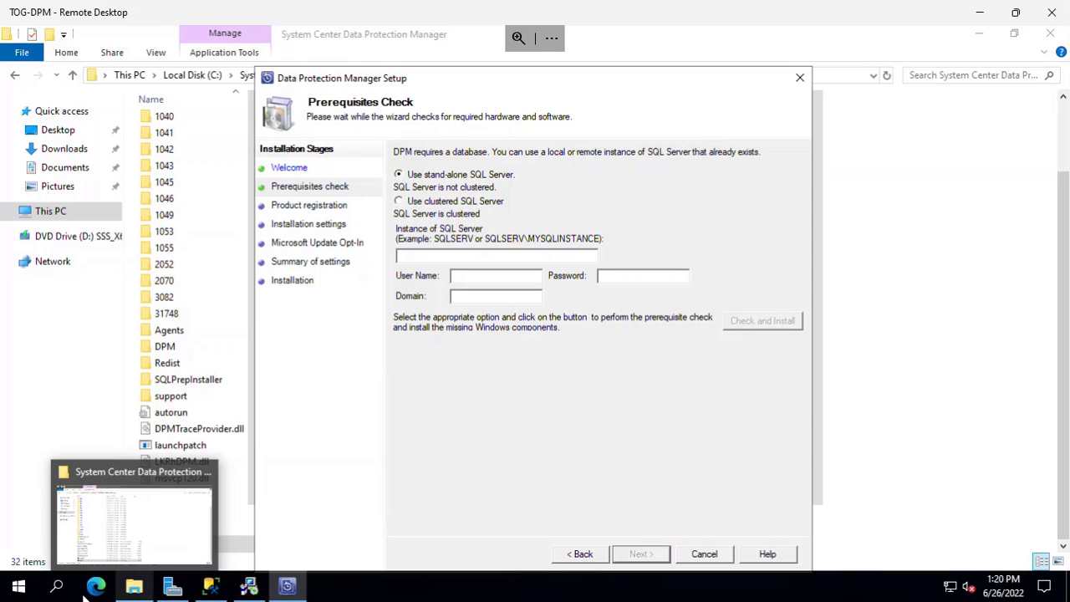
- Switch to Server Manager, open the local server's system properties, and copy TOG-DPM from the full computer name
{"action": "mouse_move", "coordinate": [187, 595]}
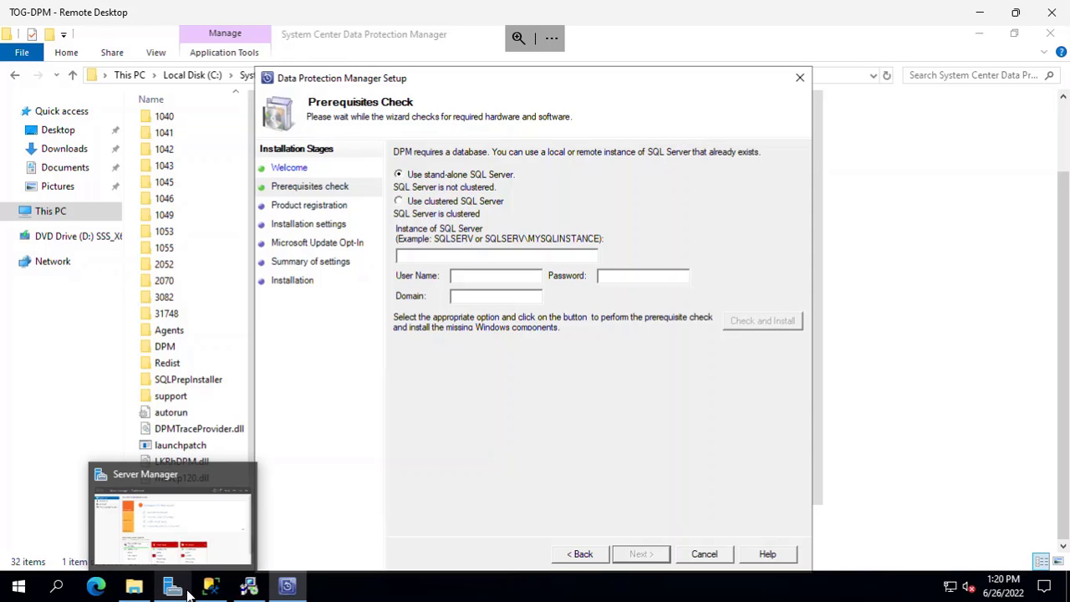
{"action": "left_click", "coordinate": [202, 514]}
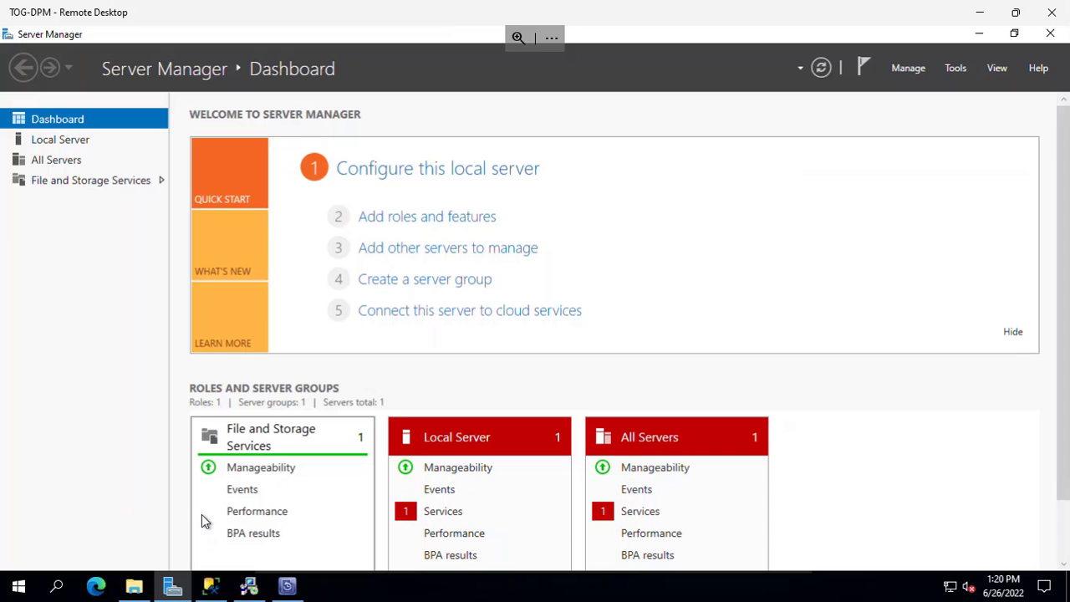
{"action": "left_click", "coordinate": [65, 138]}
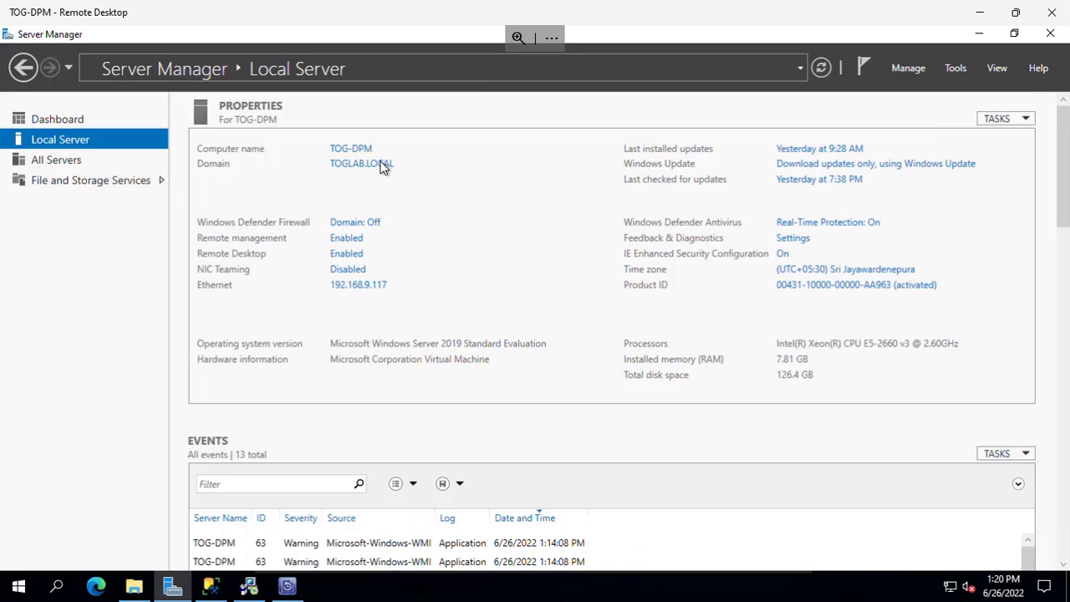
{"action": "left_click", "coordinate": [360, 150]}
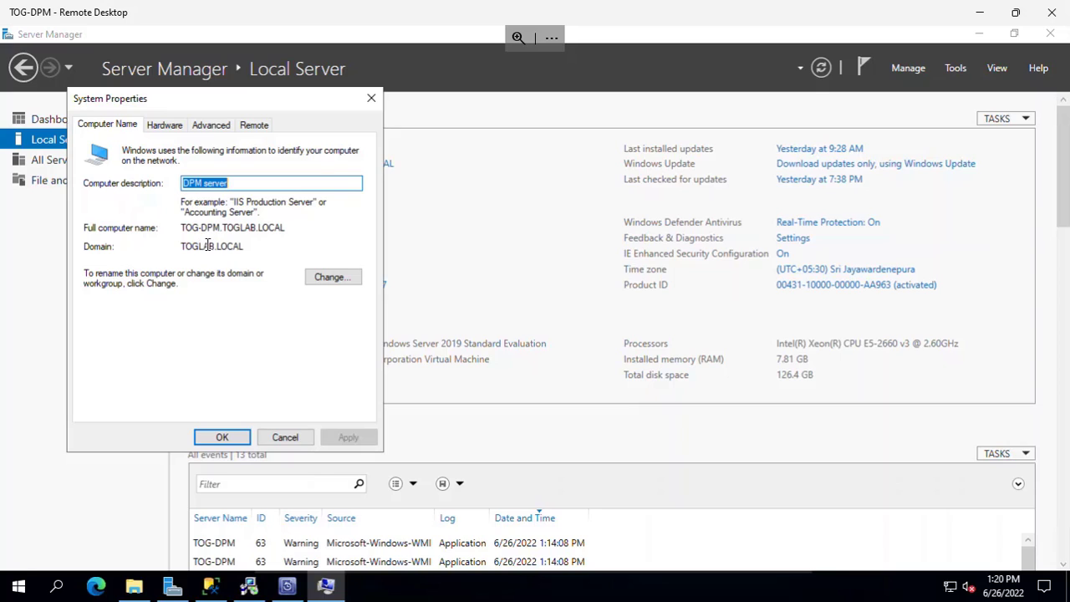
{"action": "left_click", "coordinate": [215, 247]}
{"action": "left_click_drag", "start_coordinate": [215, 247], "coordinate": [180, 228]}
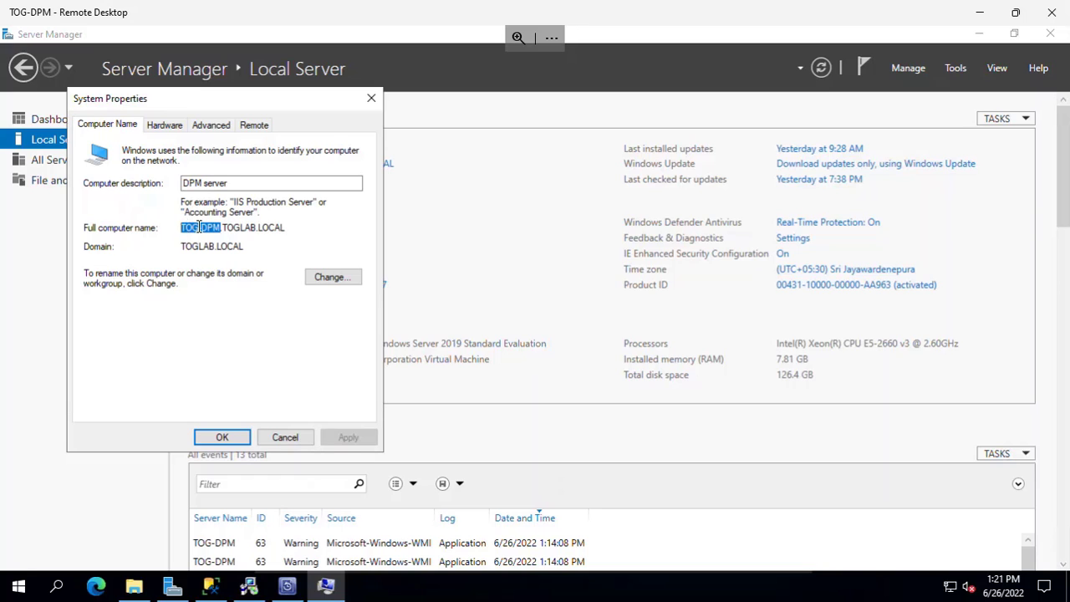
{"action": "right_click", "coordinate": [199, 227]}
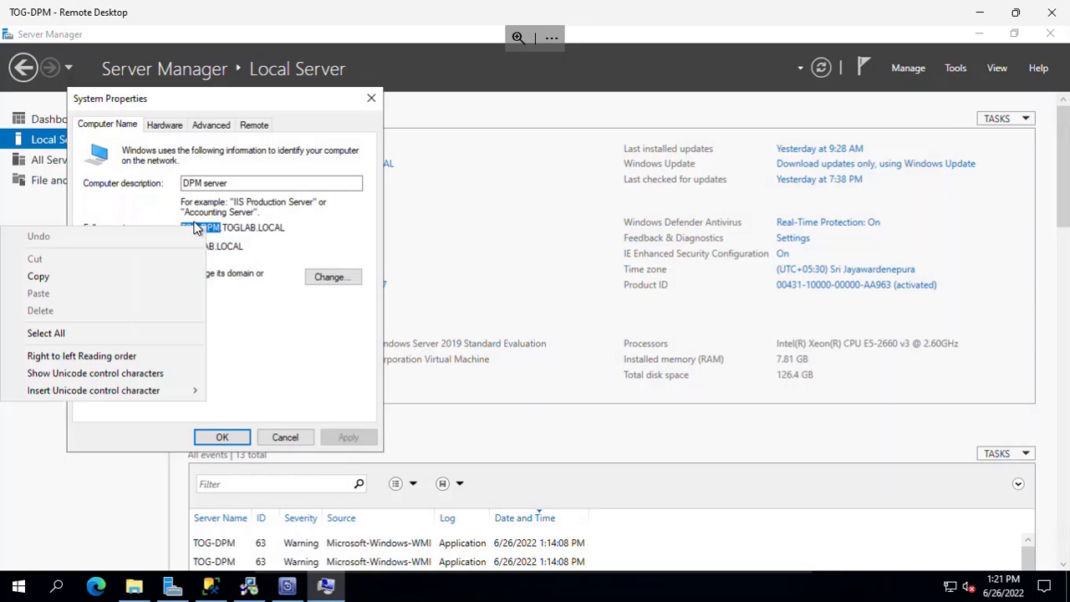
{"action": "left_click", "coordinate": [159, 285]}
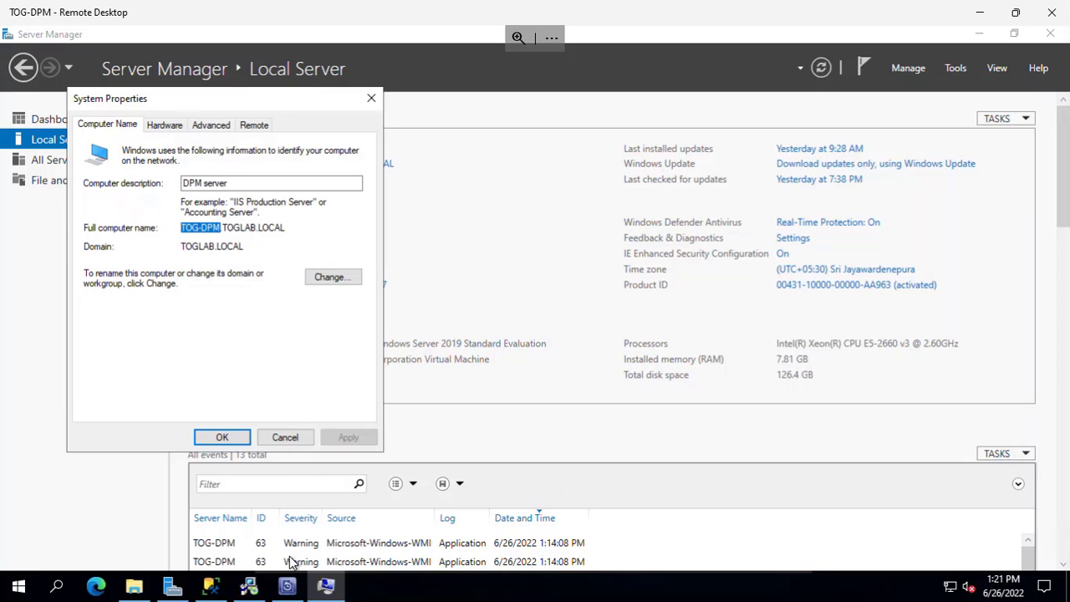
- Return to Data Protection Manager Setup, run the prerequisite check and install with TOG-DPM as the stand-alone SQL Server instance, and close the wizard
{"action": "mouse_move", "coordinate": [287, 590]}
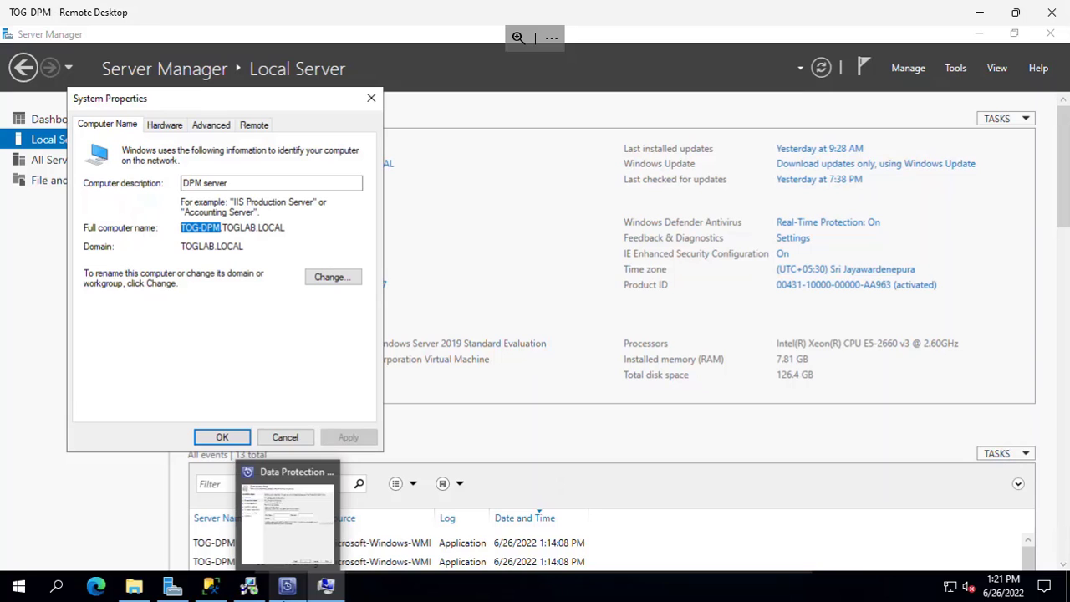
{"action": "left_click", "coordinate": [287, 536]}
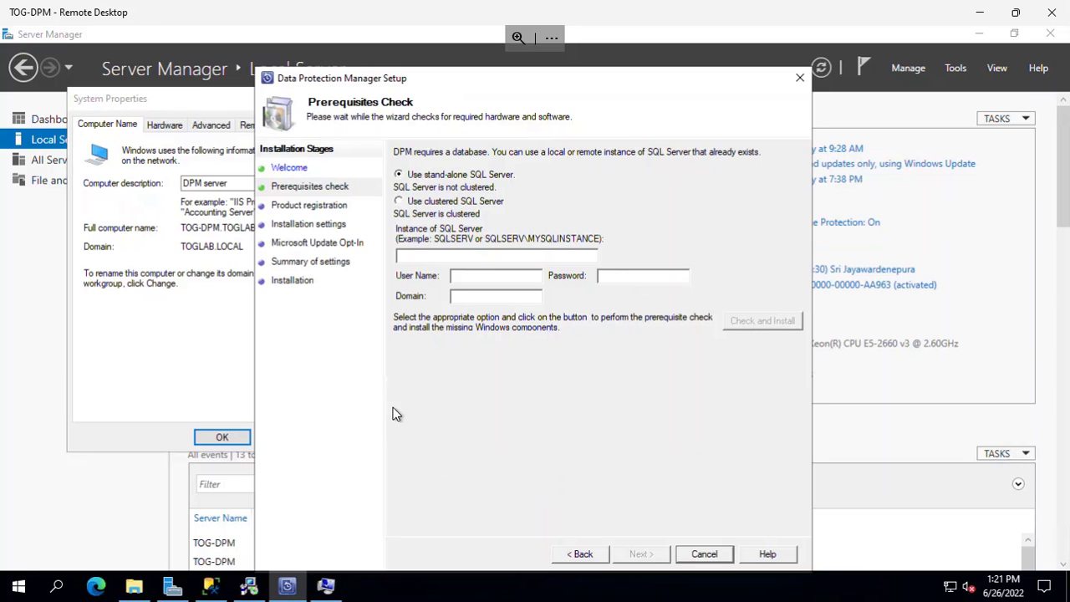
{"action": "left_click", "coordinate": [511, 256]}
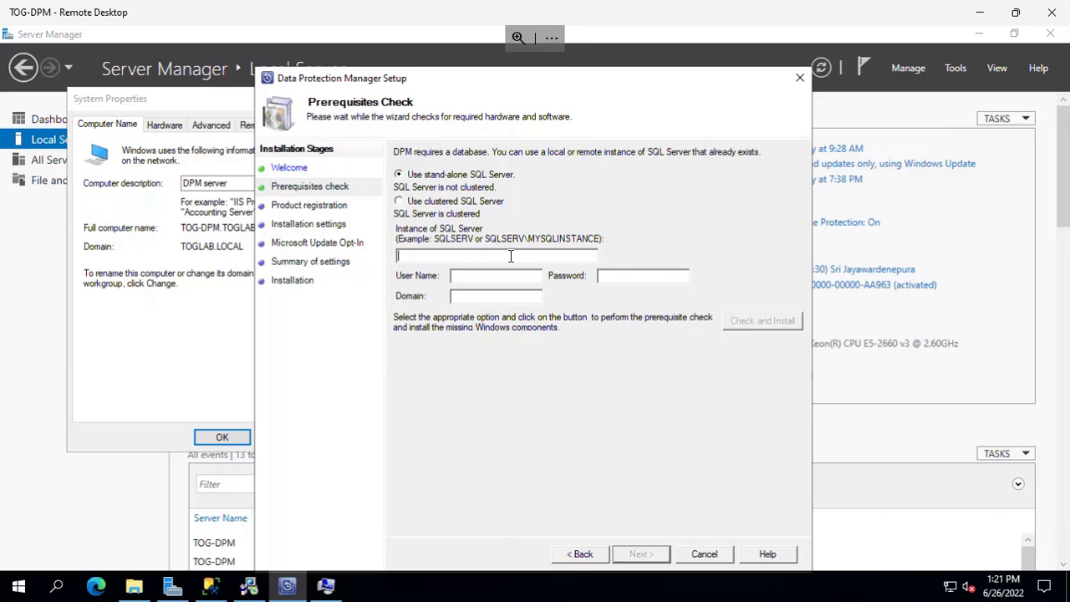
{"action": "key", "text": "ctrl+v"}
{"action": "left_click", "coordinate": [511, 275]}
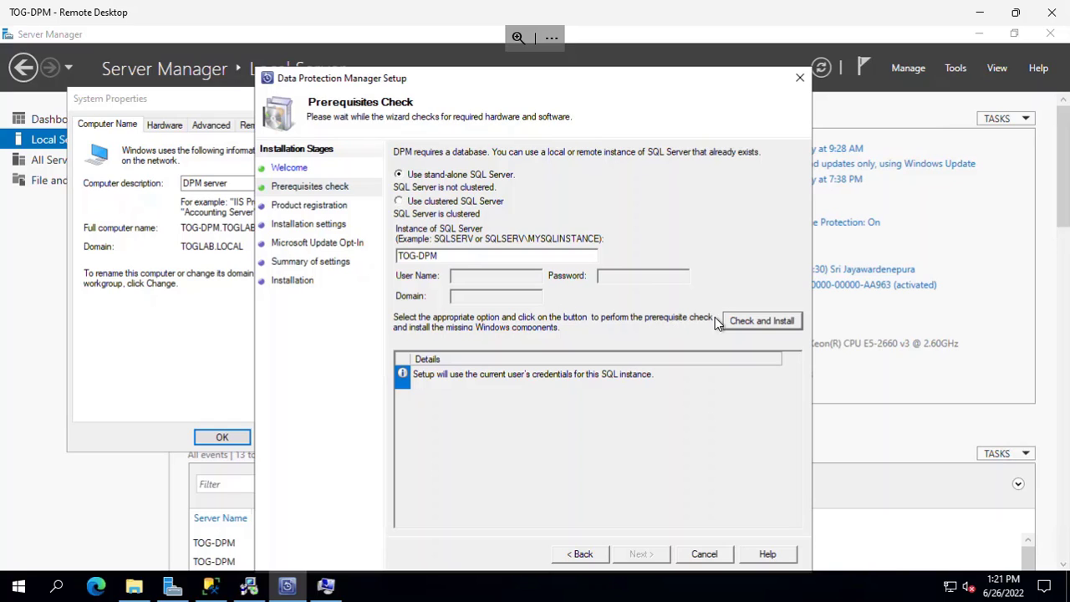
{"action": "left_click", "coordinate": [757, 325]}
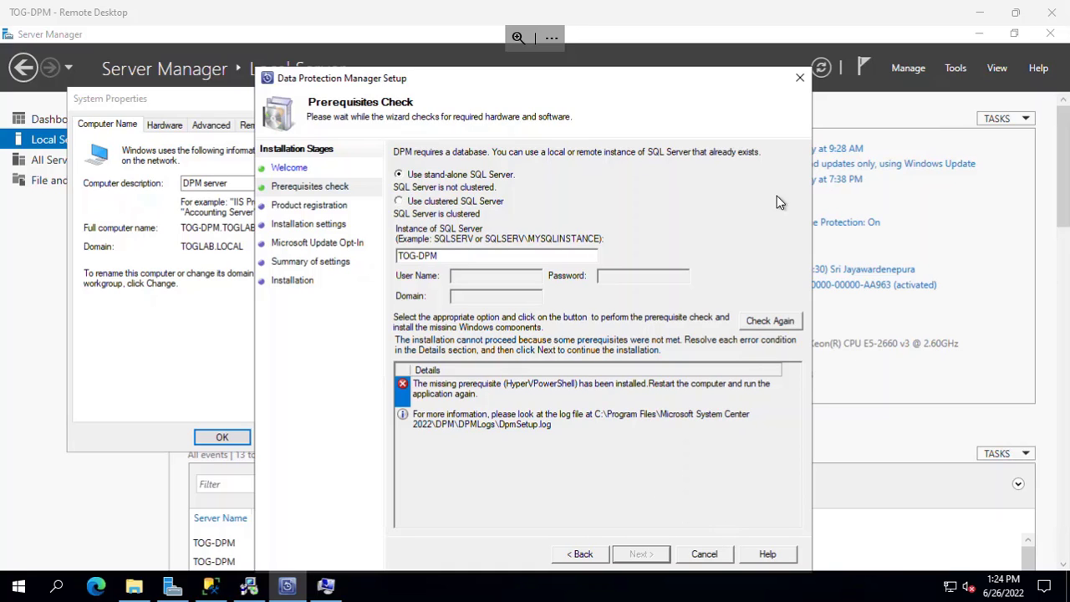
{"action": "left_click", "coordinate": [805, 76]}
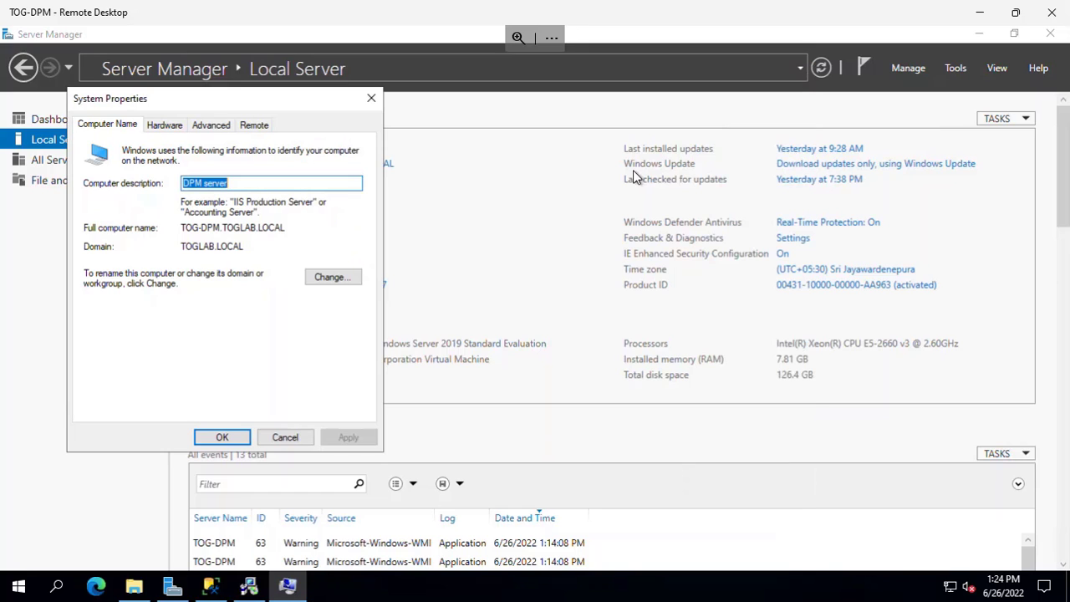
- Restart the server with the reason Other (Unplanned), then dismiss the Windows Admin Center message and minimize Server Manager once it is back up
{"action": "left_click", "coordinate": [17, 587]}
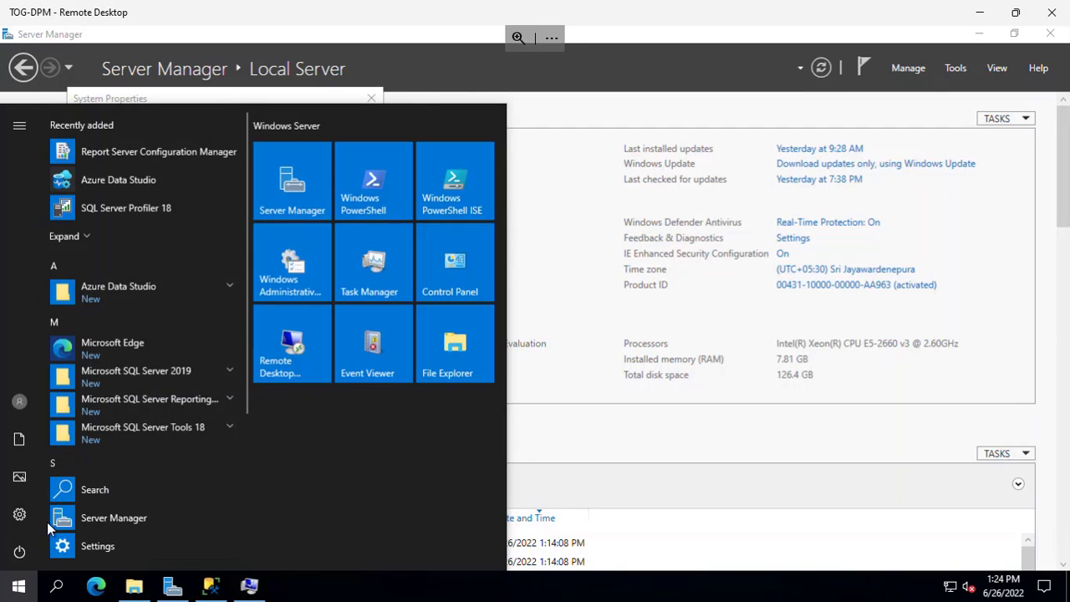
{"action": "left_click", "coordinate": [20, 552]}
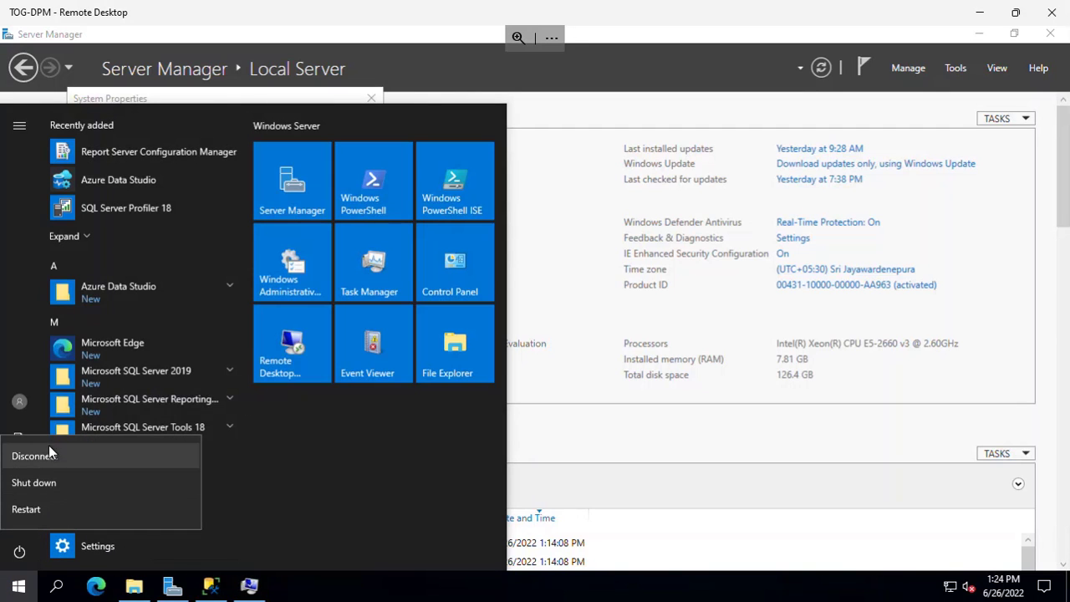
{"action": "left_click", "coordinate": [52, 508]}
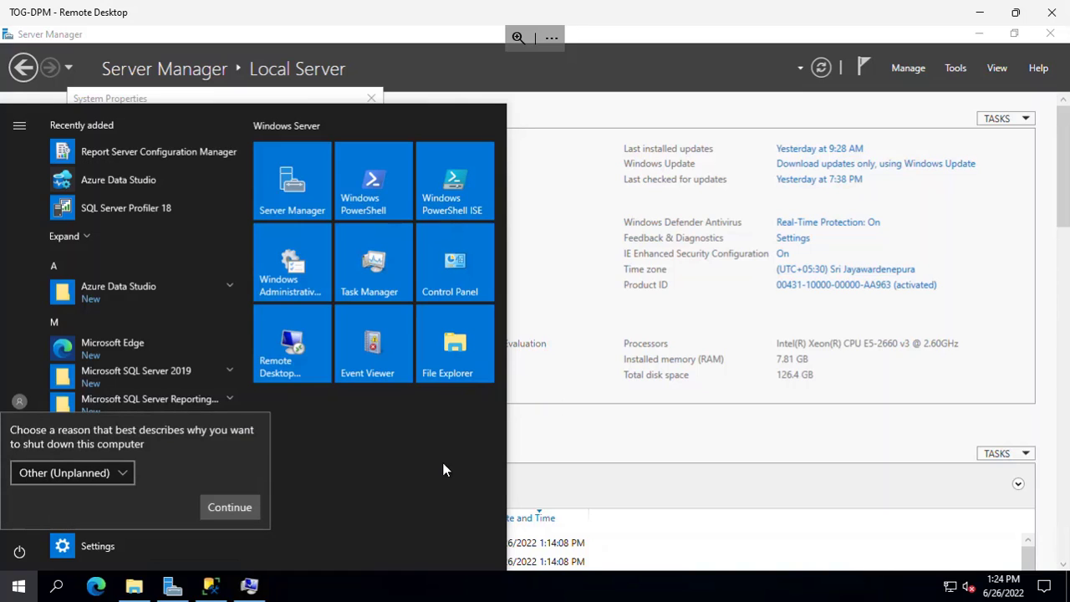
{"action": "left_click", "coordinate": [242, 510]}
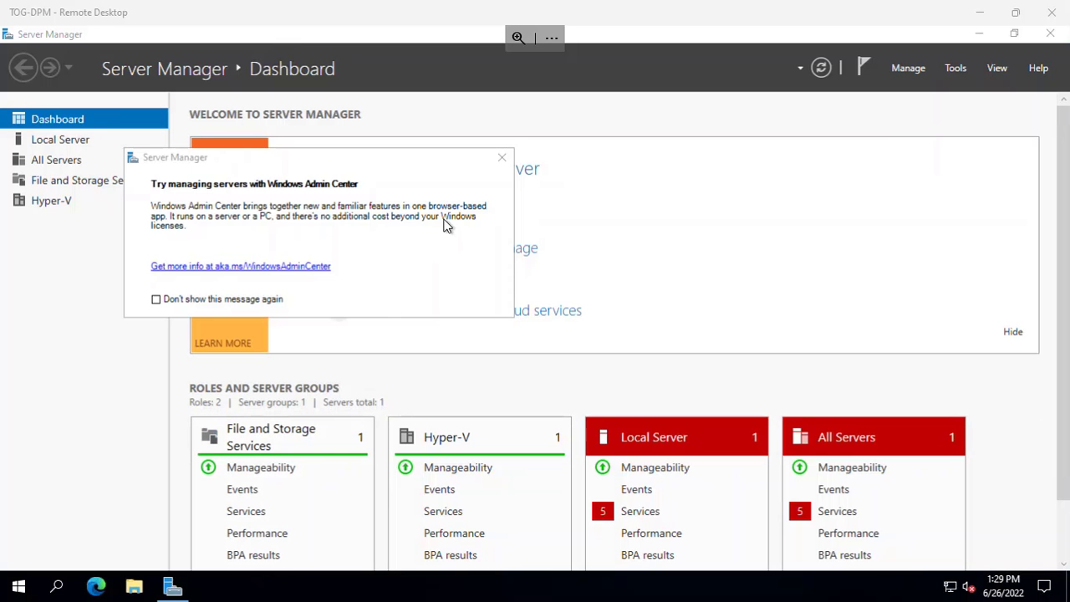
{"action": "left_click", "coordinate": [503, 159]}
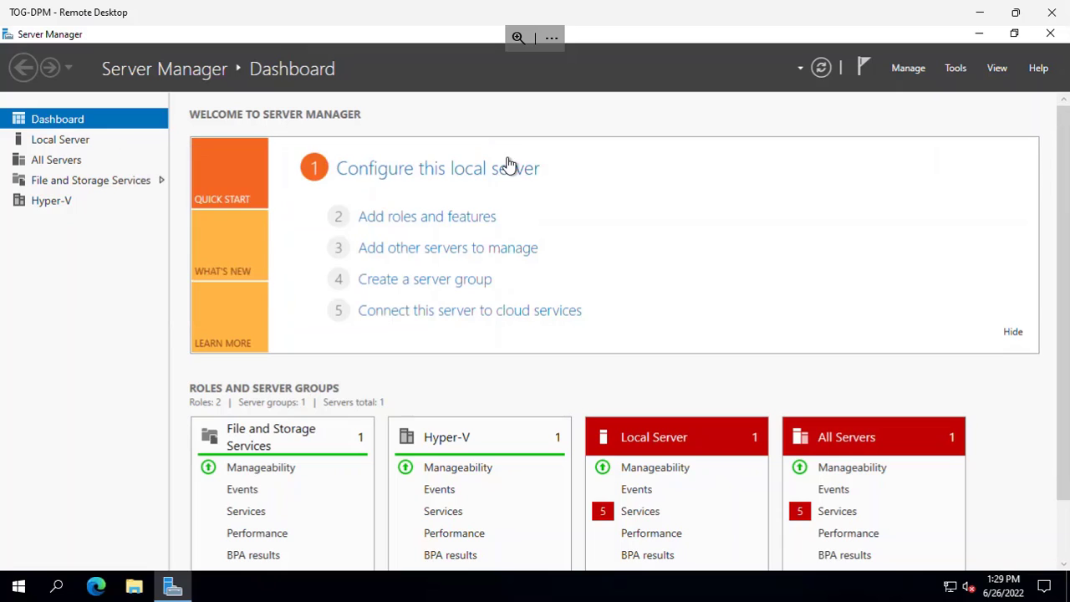
{"action": "left_click", "coordinate": [980, 35]}
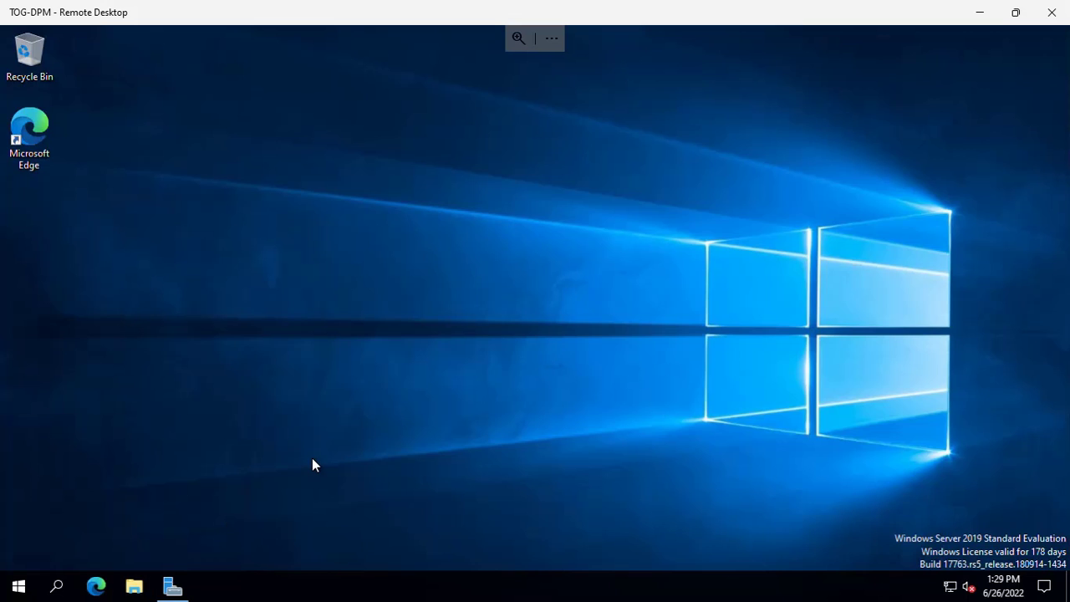
- Open the System Center Data Protection Manager folder on Local Disk (C:), run Setup, and allow it to make changes to the device
{"action": "key", "text": "super+e"}
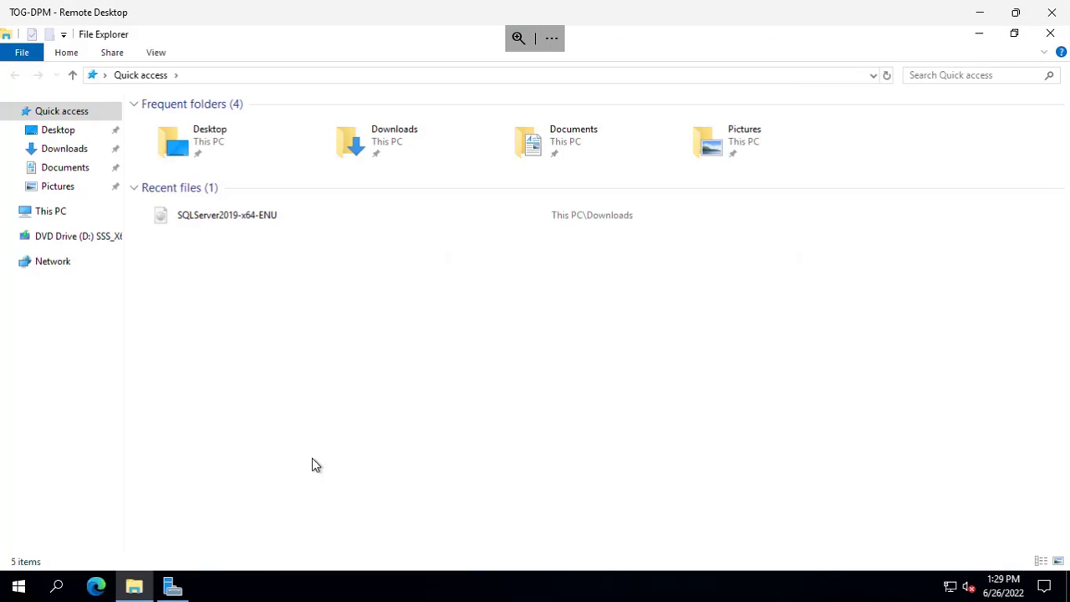
{"action": "left_click", "coordinate": [122, 213]}
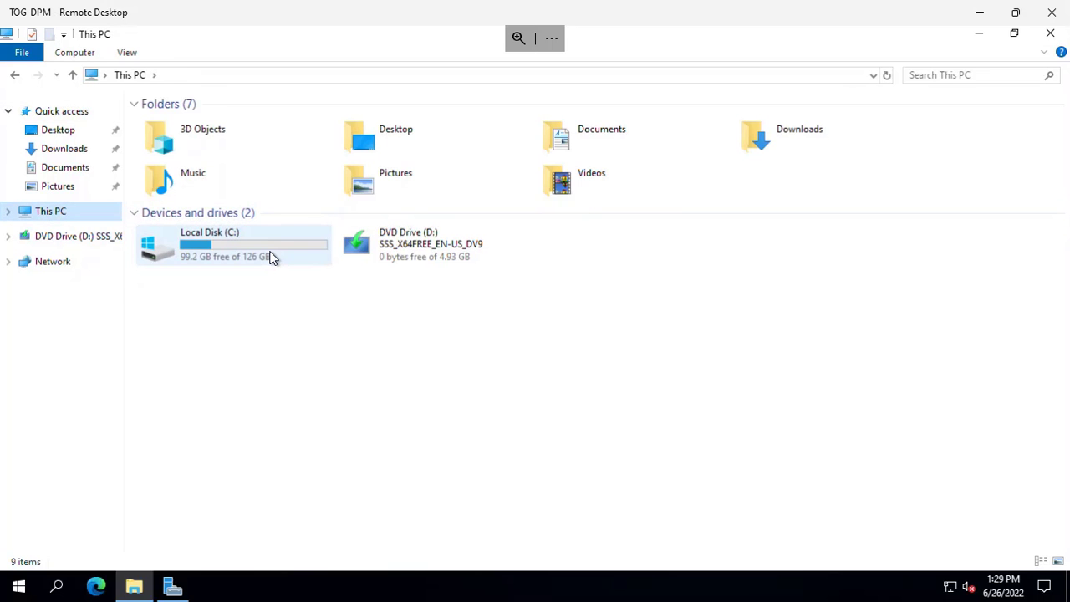
{"action": "left_click", "coordinate": [270, 257]}
{"action": "double_click", "coordinate": [270, 257]}
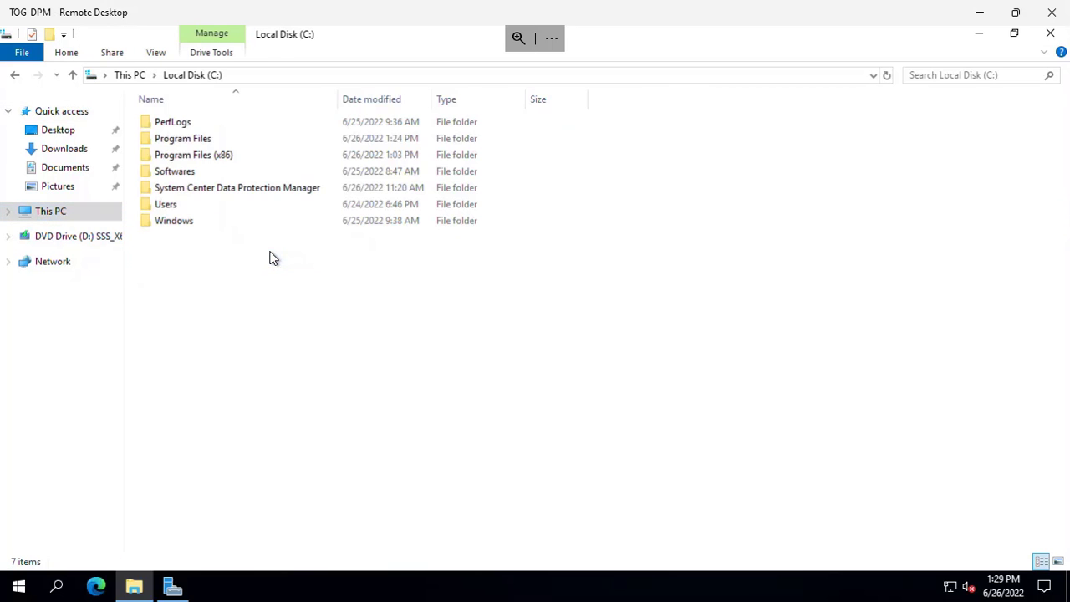
{"action": "double_click", "coordinate": [272, 192]}
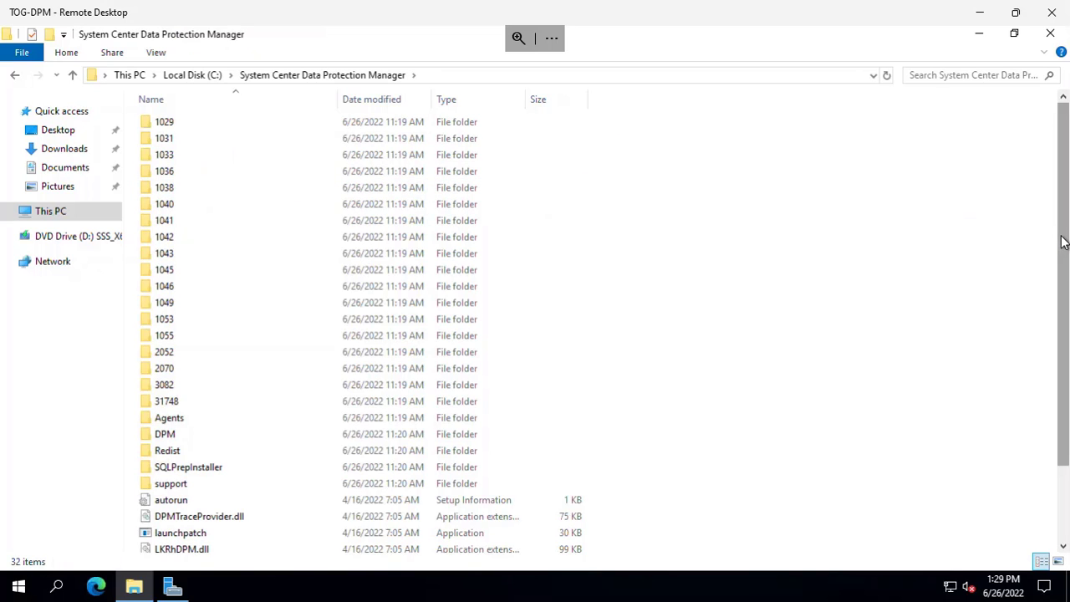
{"action": "left_click_drag", "start_coordinate": [1064, 243], "coordinate": [1062, 359]}
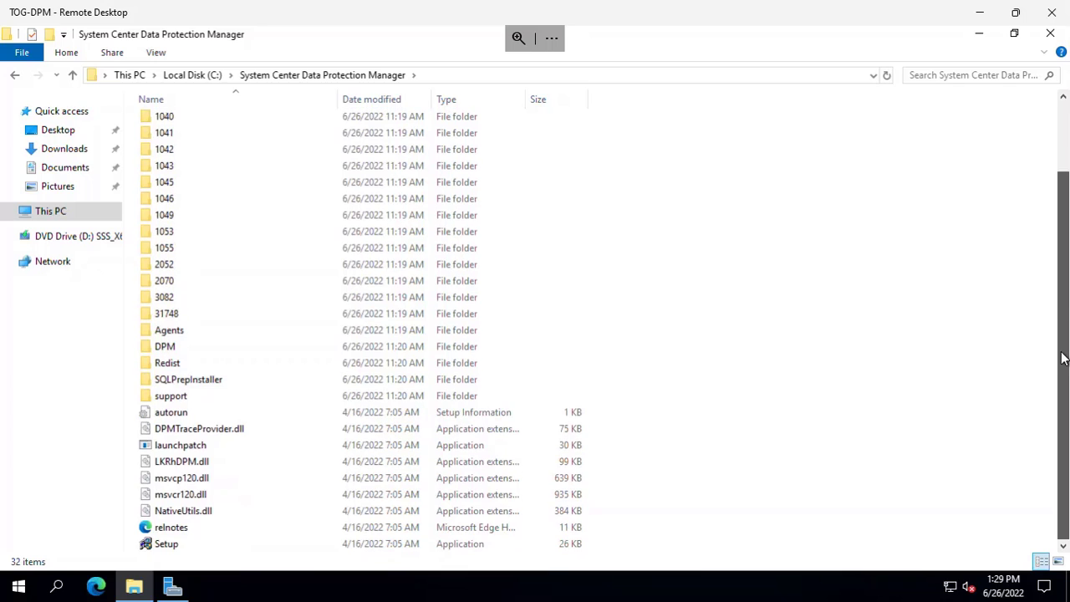
{"action": "left_click", "coordinate": [297, 550]}
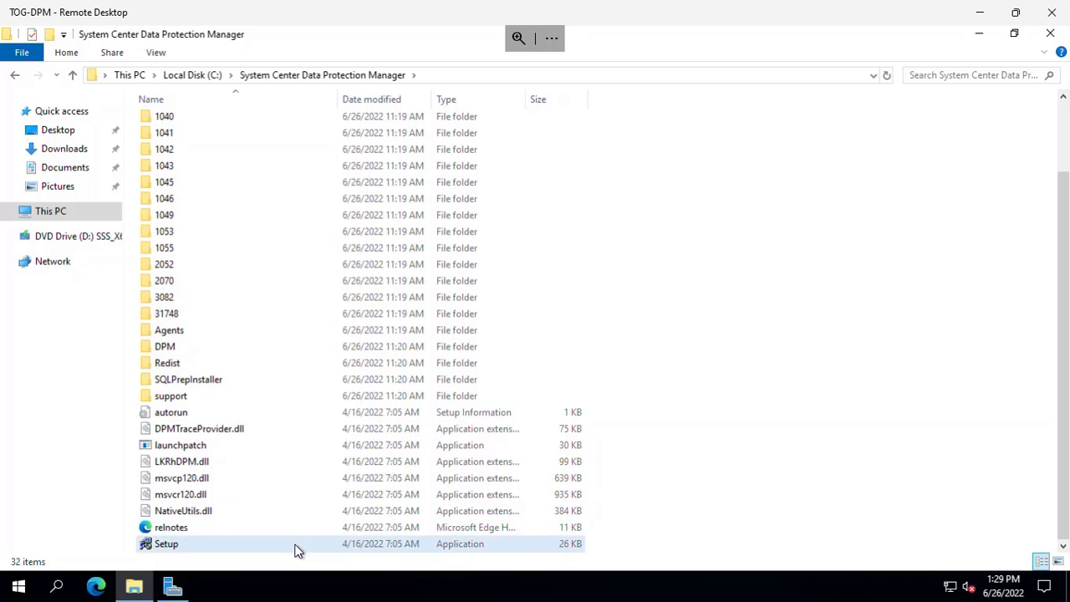
{"action": "double_click", "coordinate": [255, 544]}
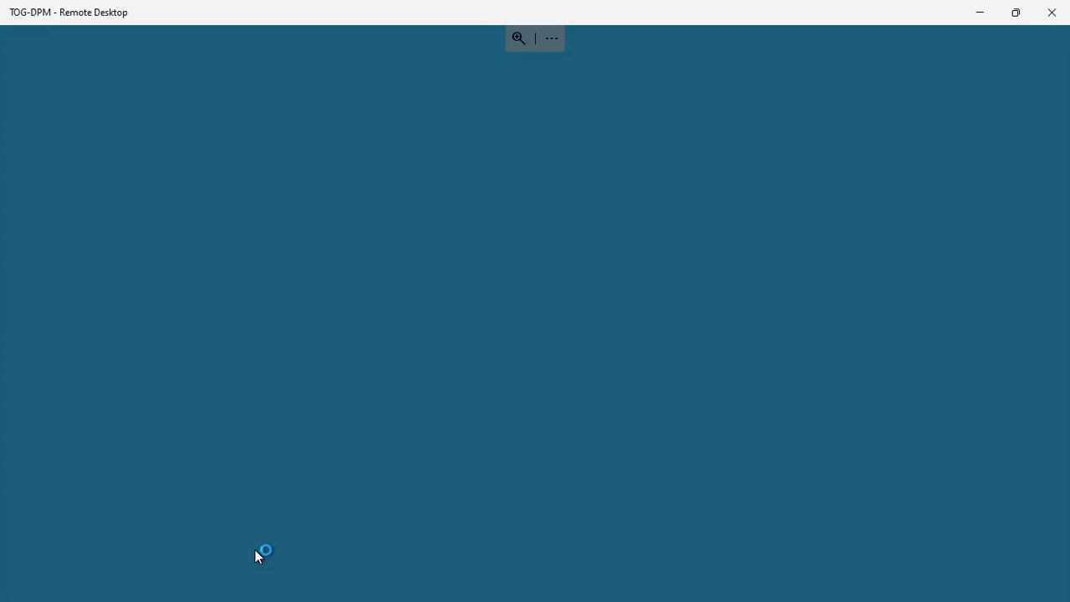
{"action": "left_click", "coordinate": [459, 422]}
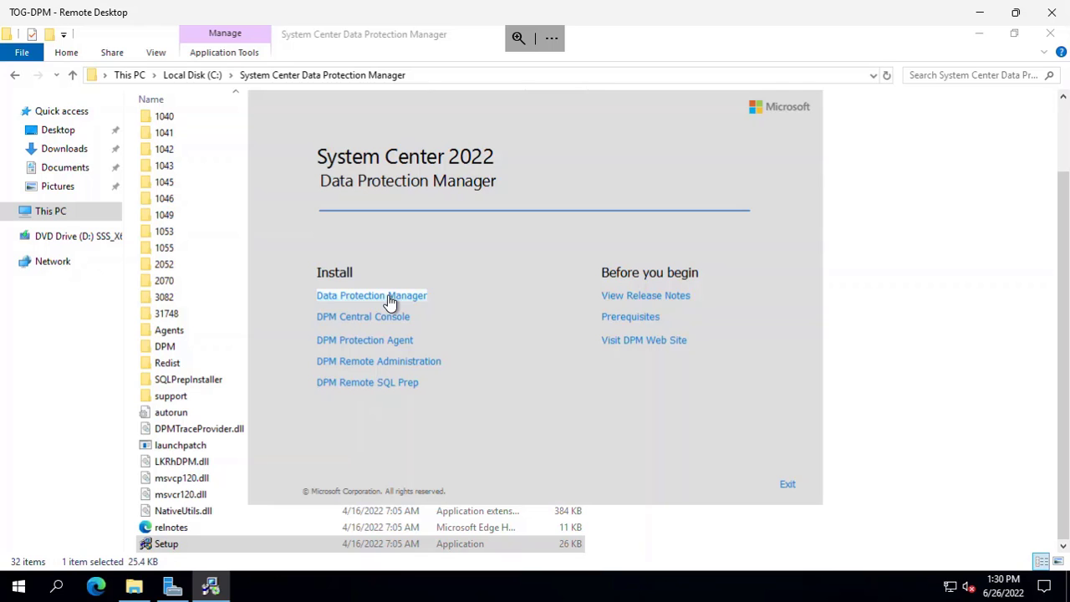
- Start the Data Protection Manager installation, accept the license terms, and proceed from the welcome page to the prerequisites check
{"action": "left_click", "coordinate": [390, 298]}
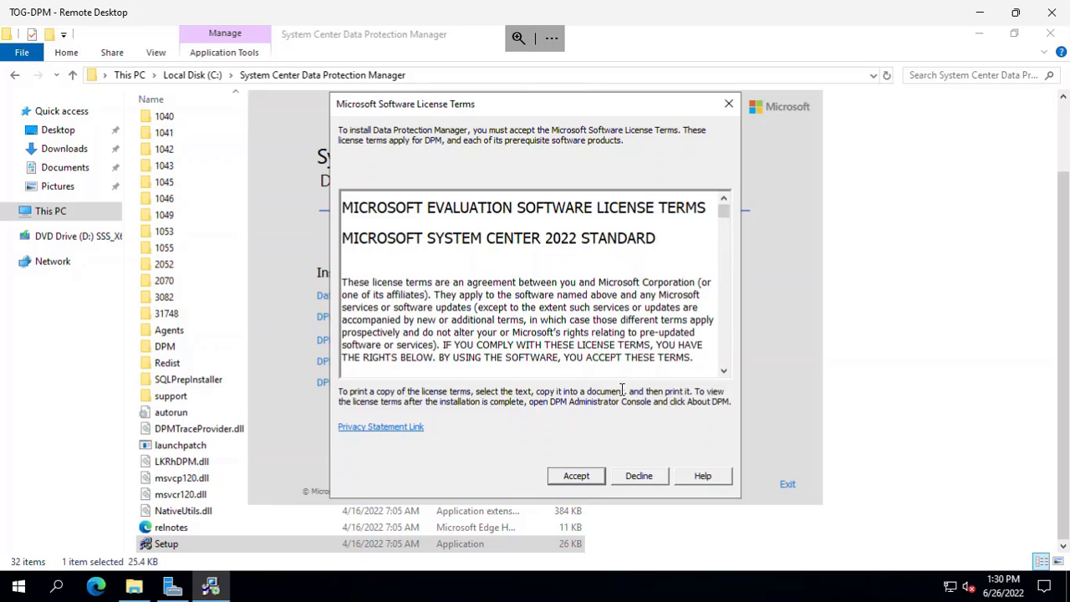
{"action": "left_click", "coordinate": [572, 478]}
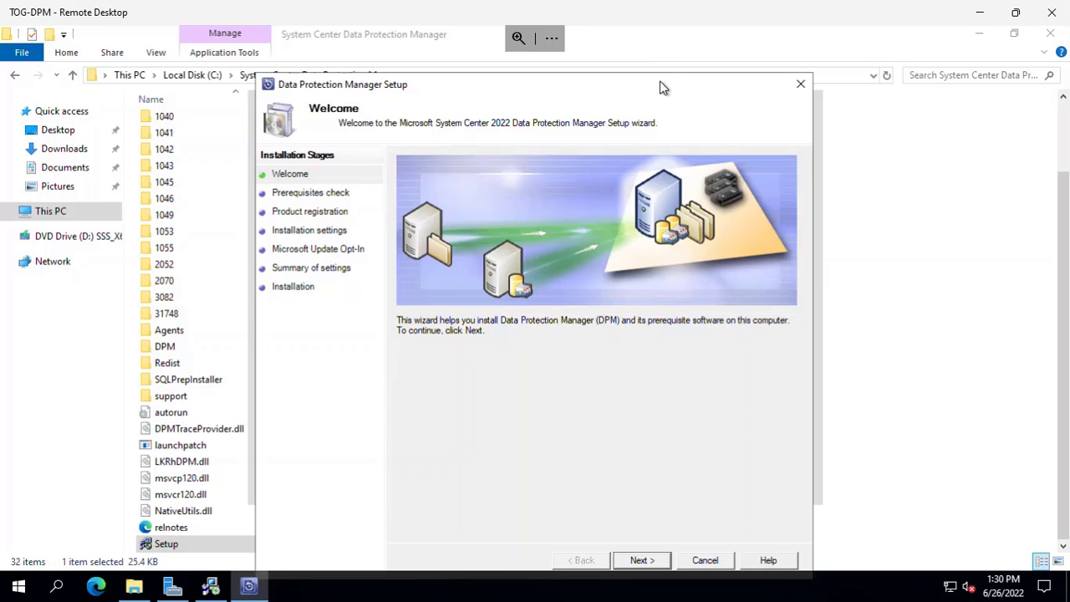
{"action": "left_click_drag", "start_coordinate": [661, 87], "coordinate": [659, 73]}
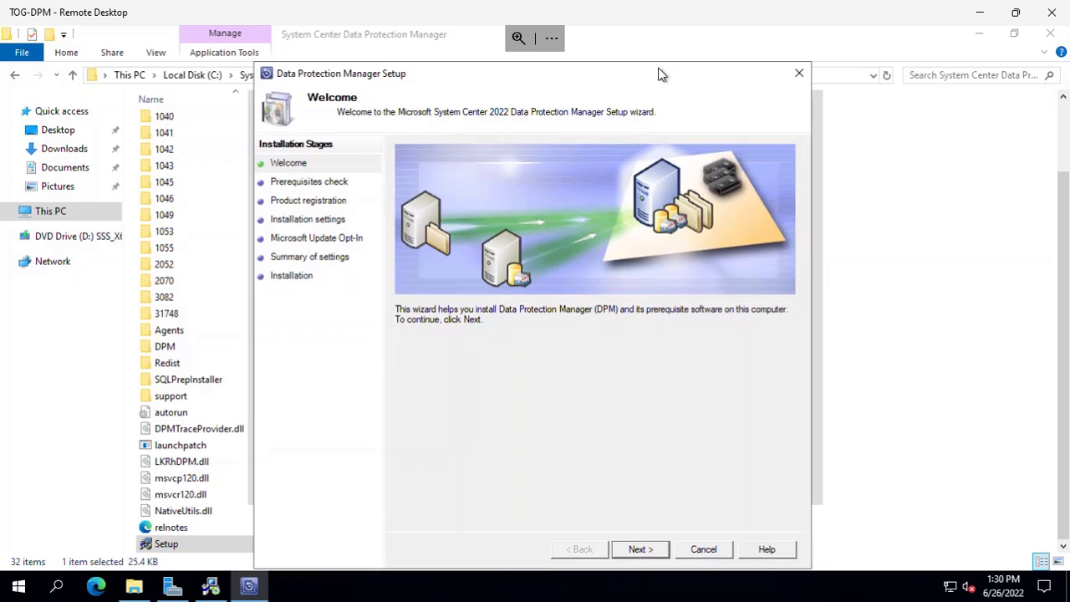
{"action": "left_click", "coordinate": [640, 546]}
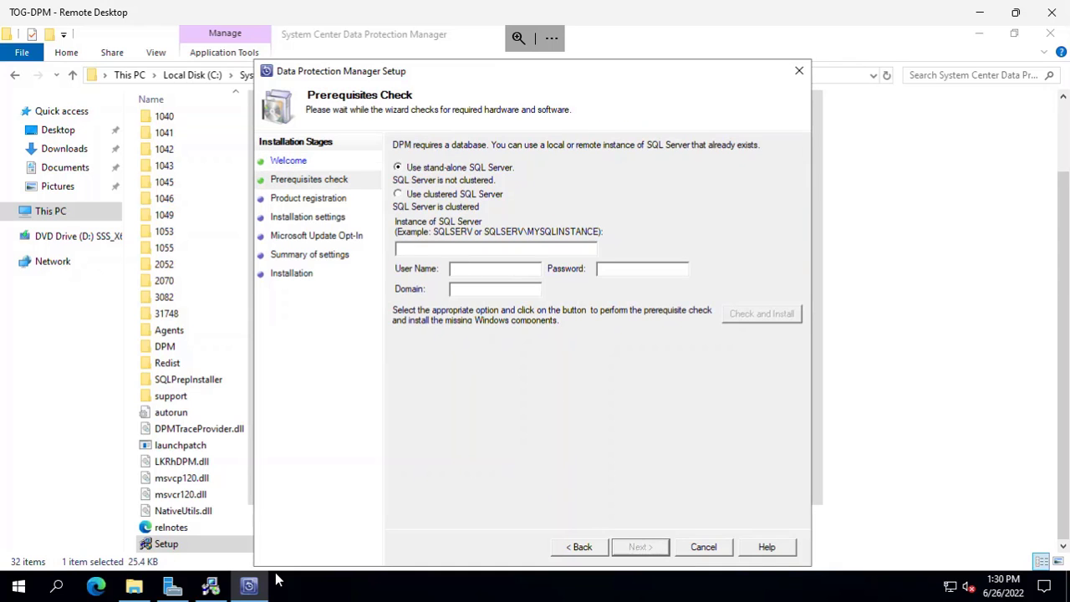
- Switch to Server Manager and copy TOG-DPM from the full computer name in the local server's system properties
{"action": "left_click", "coordinate": [172, 585]}
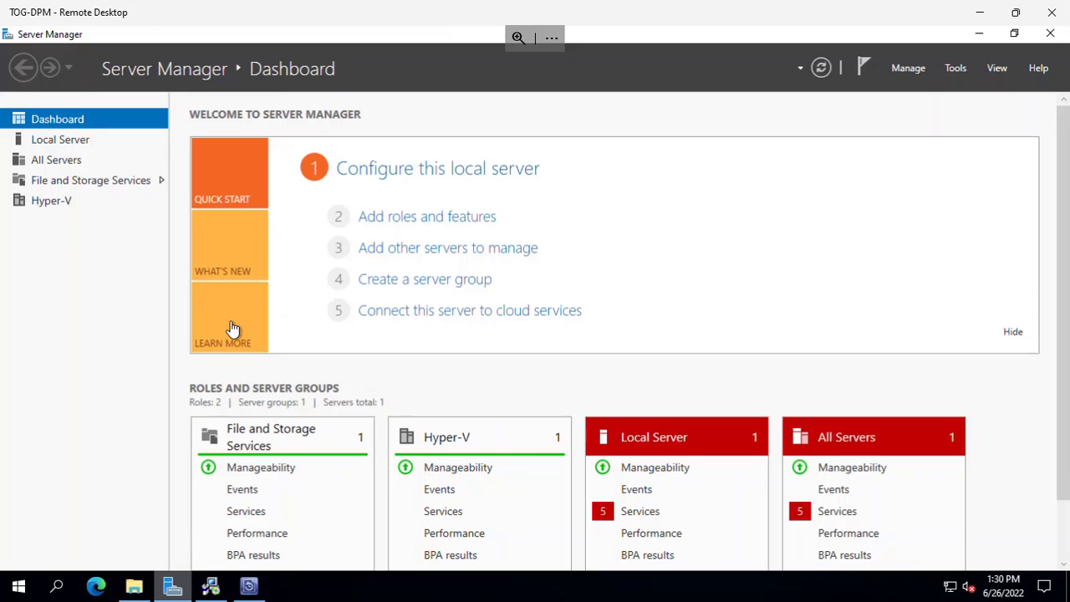
{"action": "left_click", "coordinate": [67, 143]}
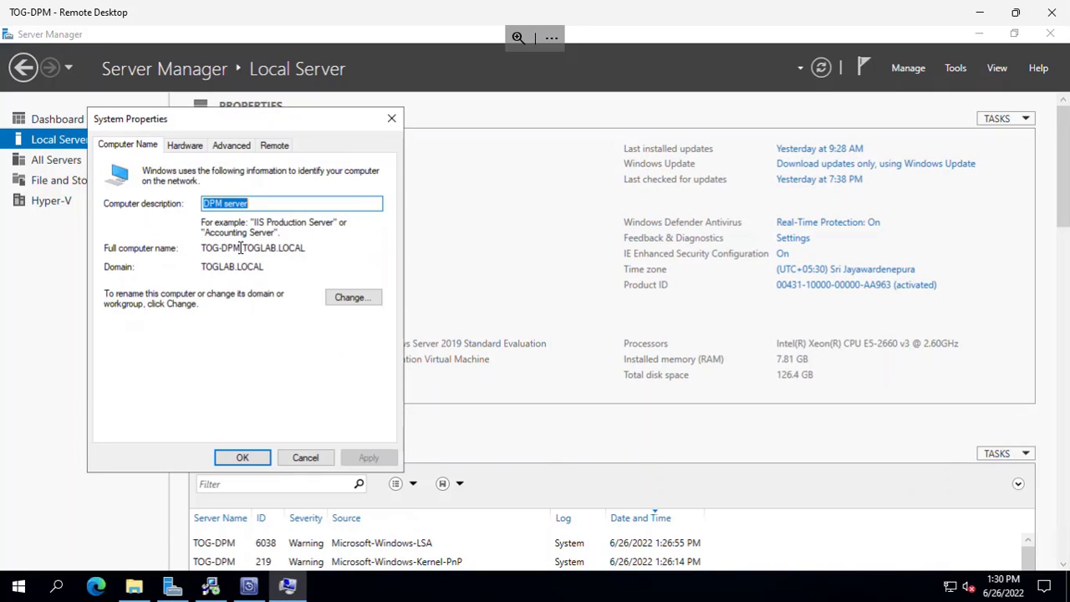
{"action": "left_click_drag", "start_coordinate": [241, 247], "coordinate": [198, 244]}
{"action": "key", "text": "ctrl+c"}
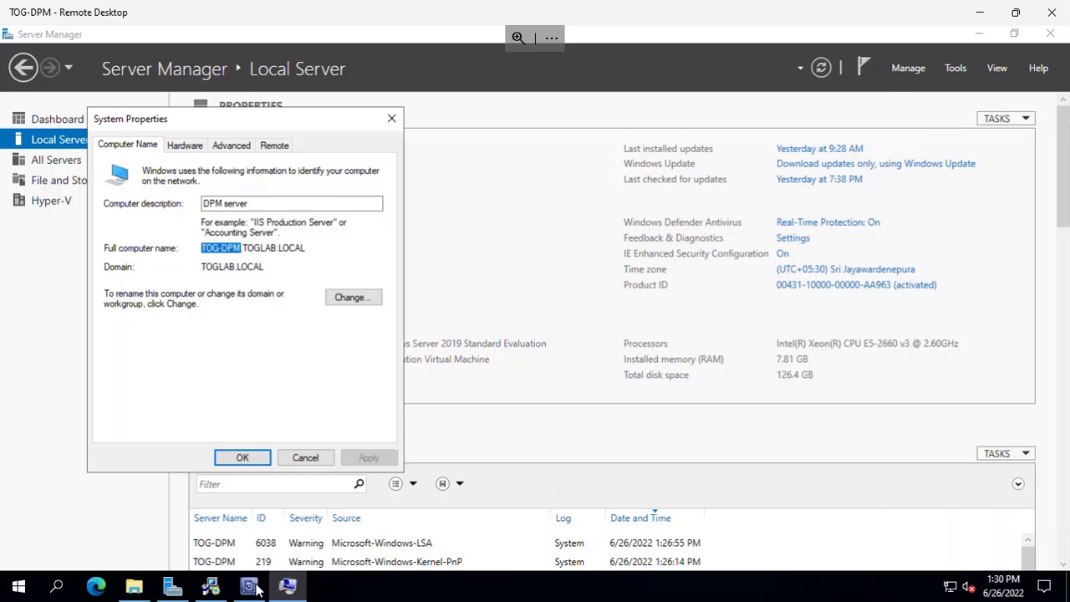
- In Data Protection Manager Setup, run the prerequisite check with TOG-DPM as the stand-alone SQL Server instance and continue to product registration
{"action": "mouse_move", "coordinate": [237, 592]}
{"action": "left_click", "coordinate": [247, 518]}
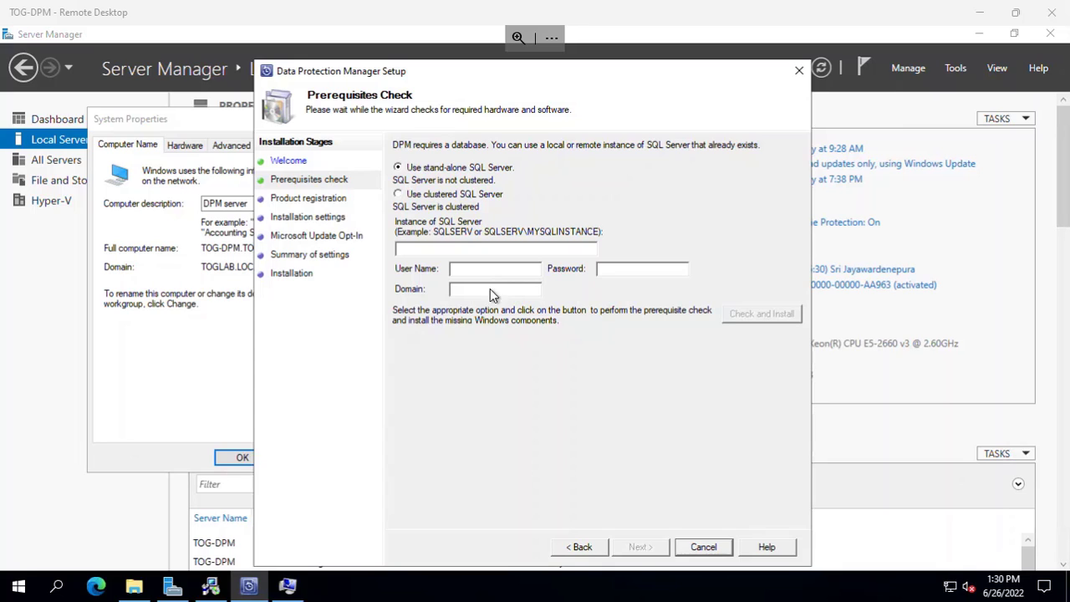
{"action": "left_click", "coordinate": [455, 249]}
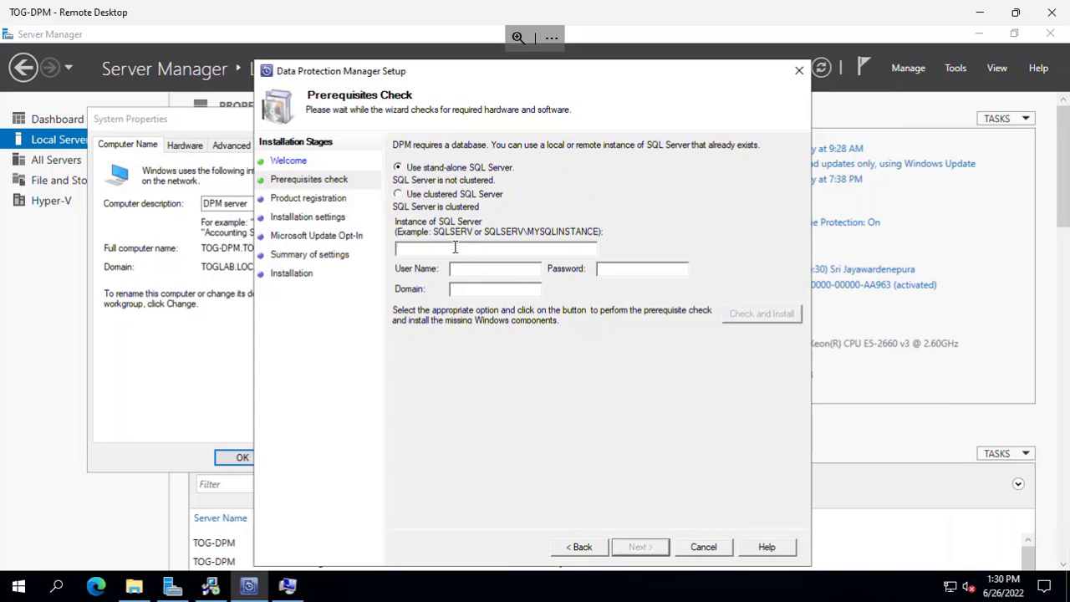
{"action": "key", "text": "ctrl+v"}
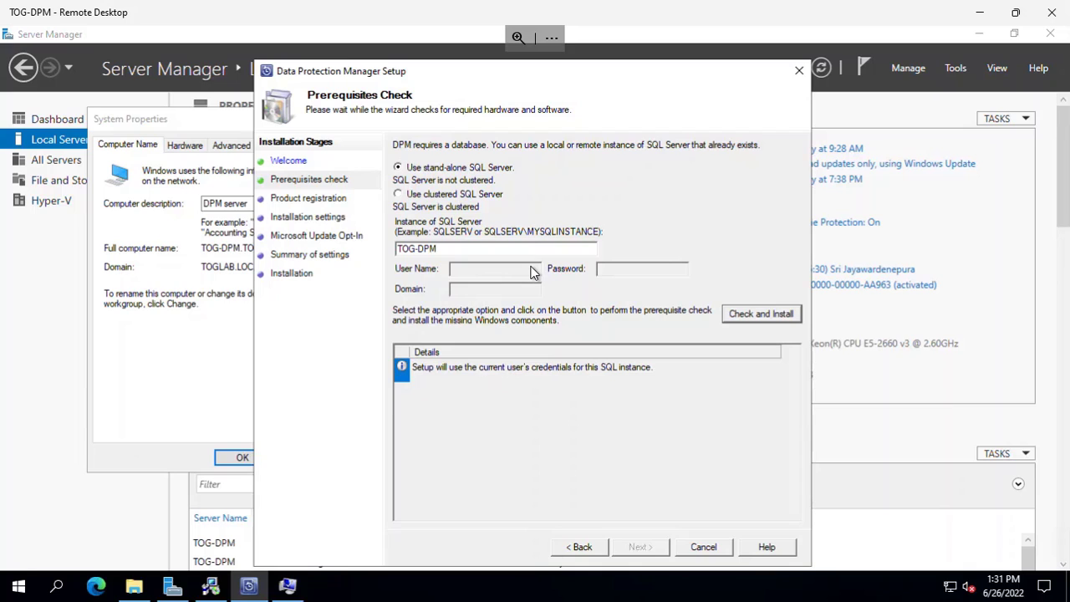
{"action": "left_click", "coordinate": [756, 322]}
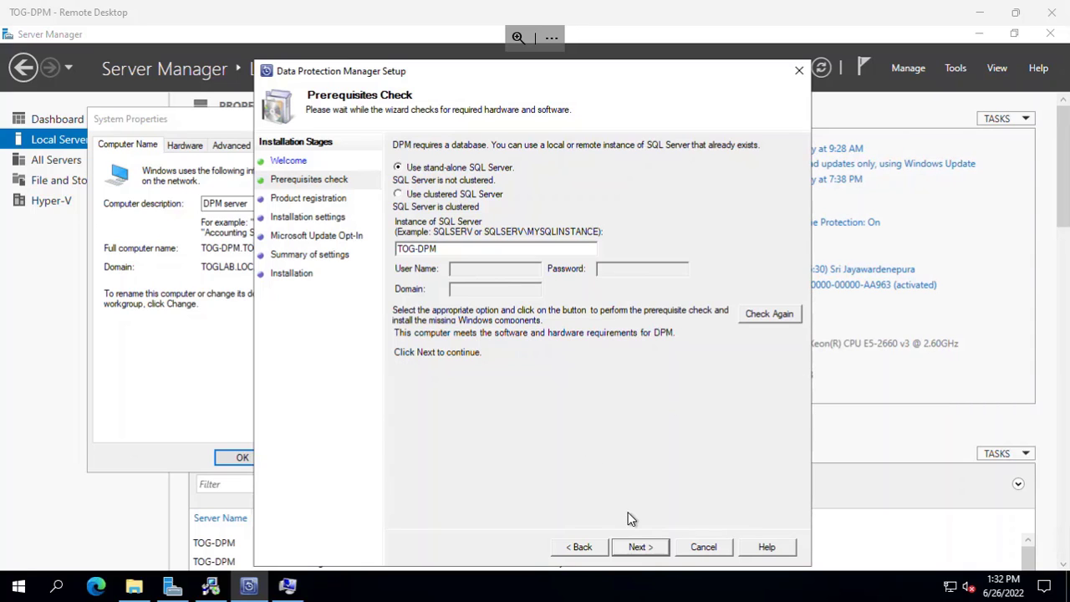
{"action": "left_click", "coordinate": [641, 547]}
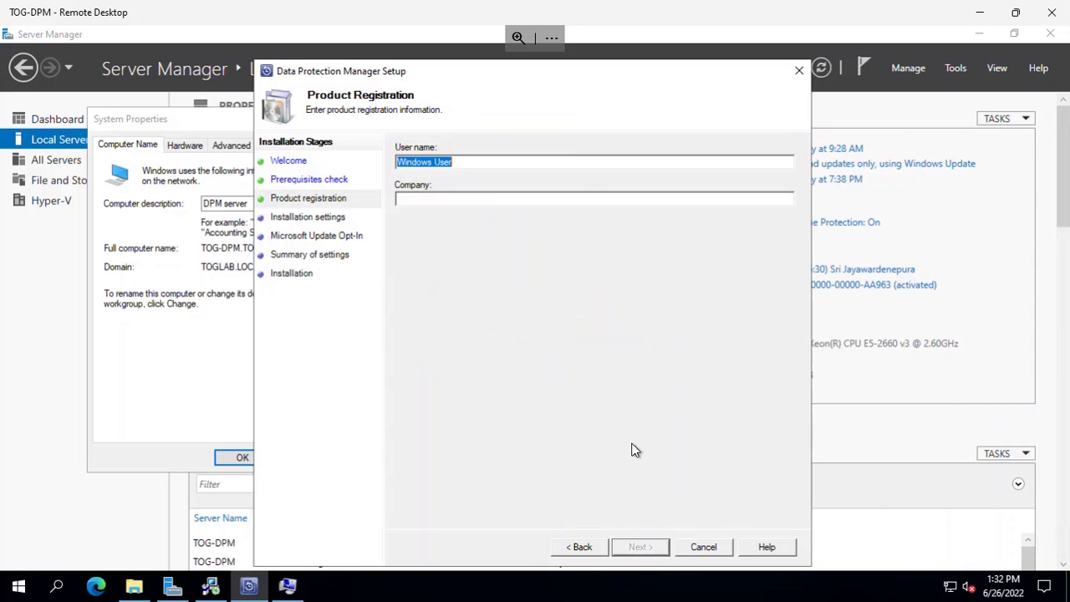
- Register the product with the user name DPMADMIN and the company Francy, and continue to the installation settings
{"action": "left_click", "coordinate": [460, 165]}
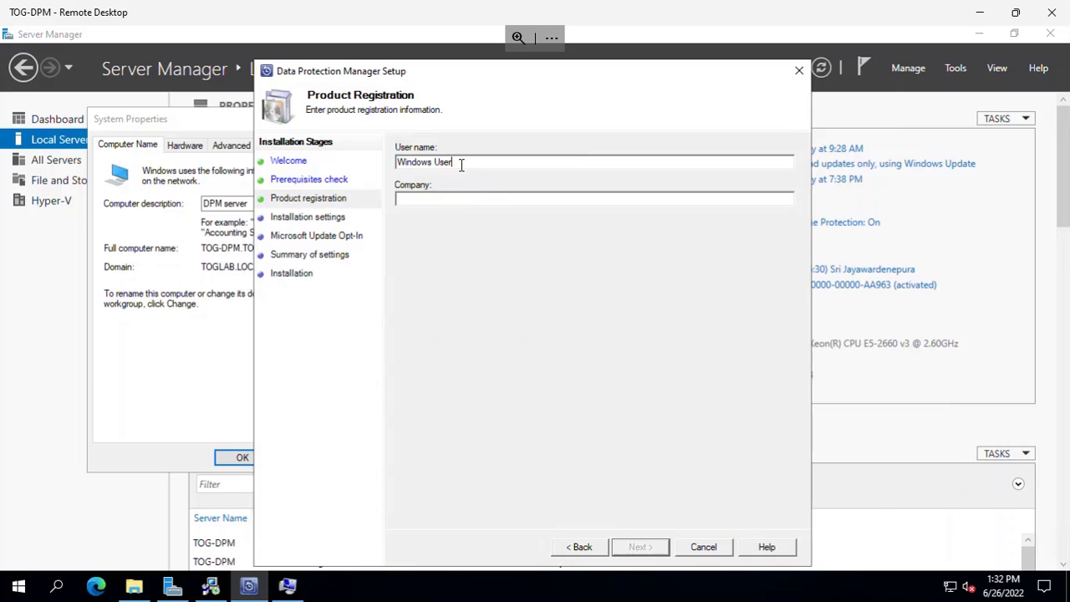
{"action": "left_click", "coordinate": [398, 162], "text": "shift"}
{"action": "type", "text": "DPMADMIN"}
{"action": "left_click", "coordinate": [416, 197]}
{"action": "type", "text": "Fran"}
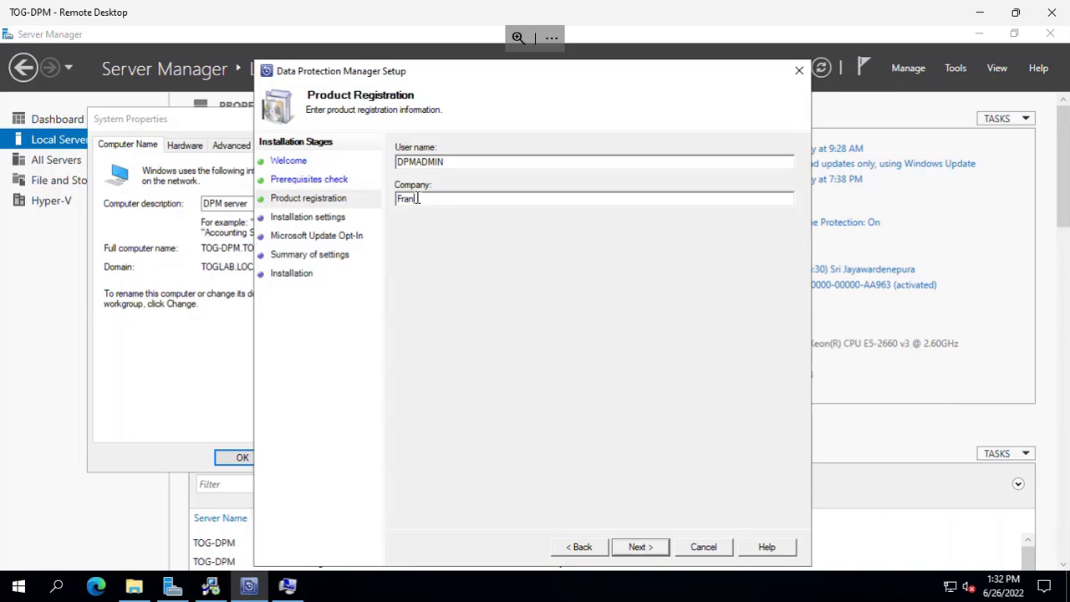
{"action": "type", "text": "ci"}
{"action": "key", "text": "Return"}
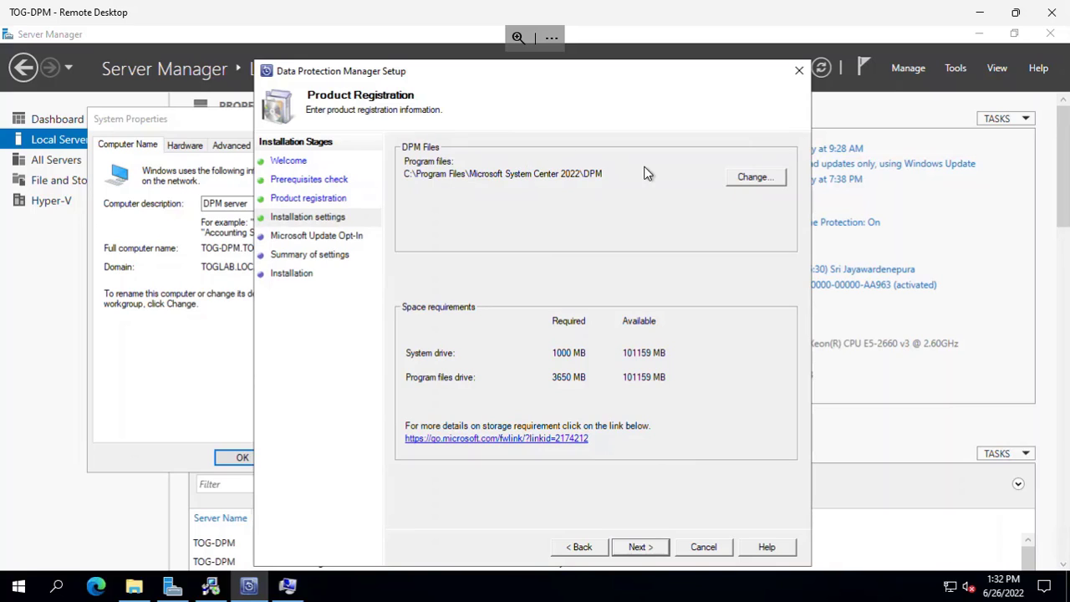
- Keep the default program files location, opt out of Microsoft Update, and install Data Protection Manager, closing the wizard when it finishes
{"action": "left_click", "coordinate": [645, 551]}
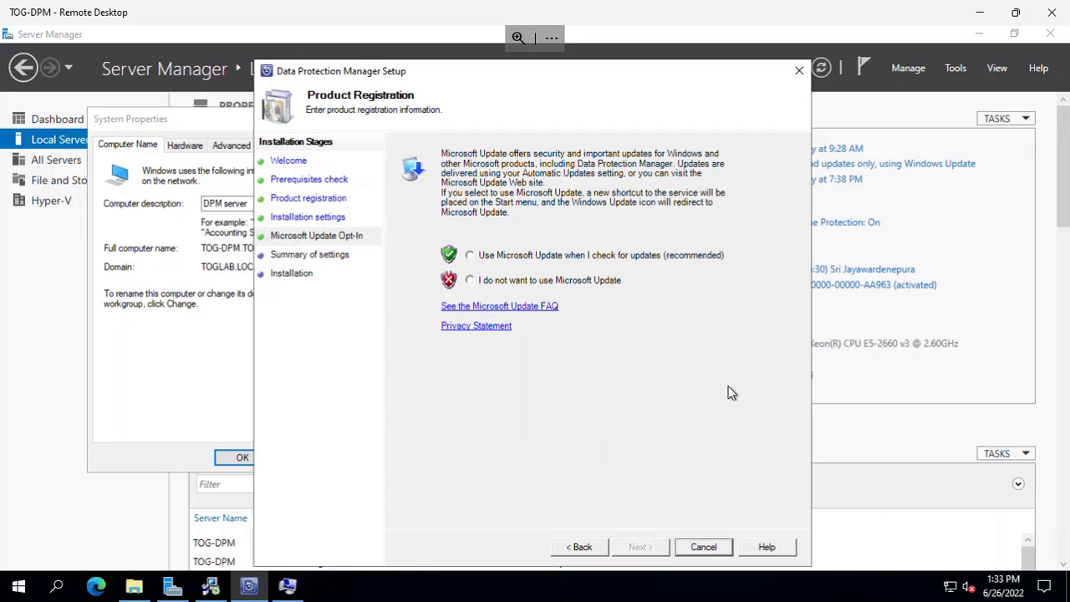
{"action": "left_click", "coordinate": [543, 284]}
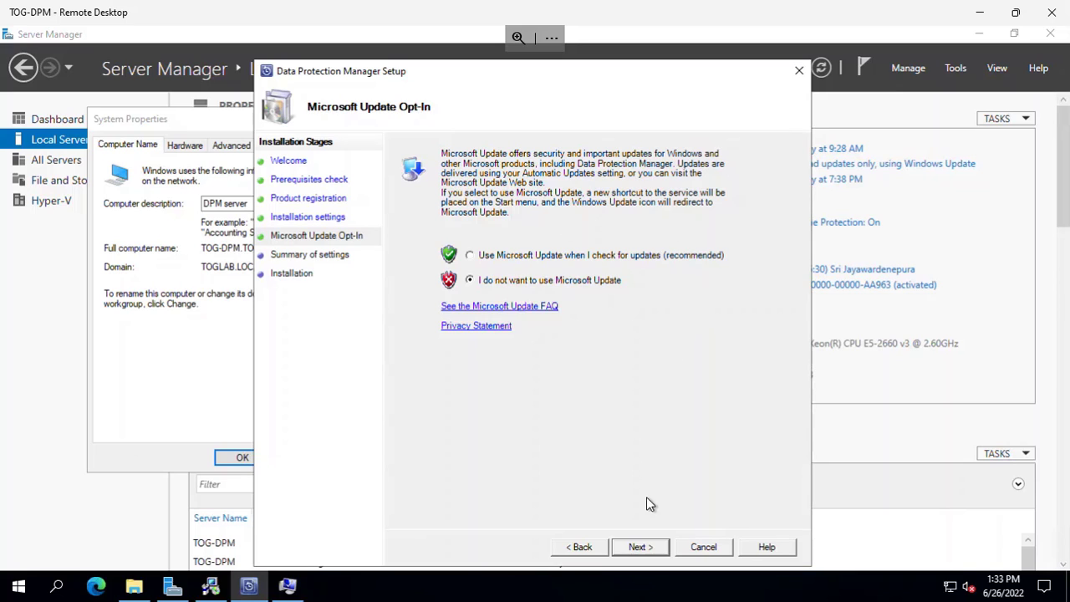
{"action": "left_click", "coordinate": [635, 549]}
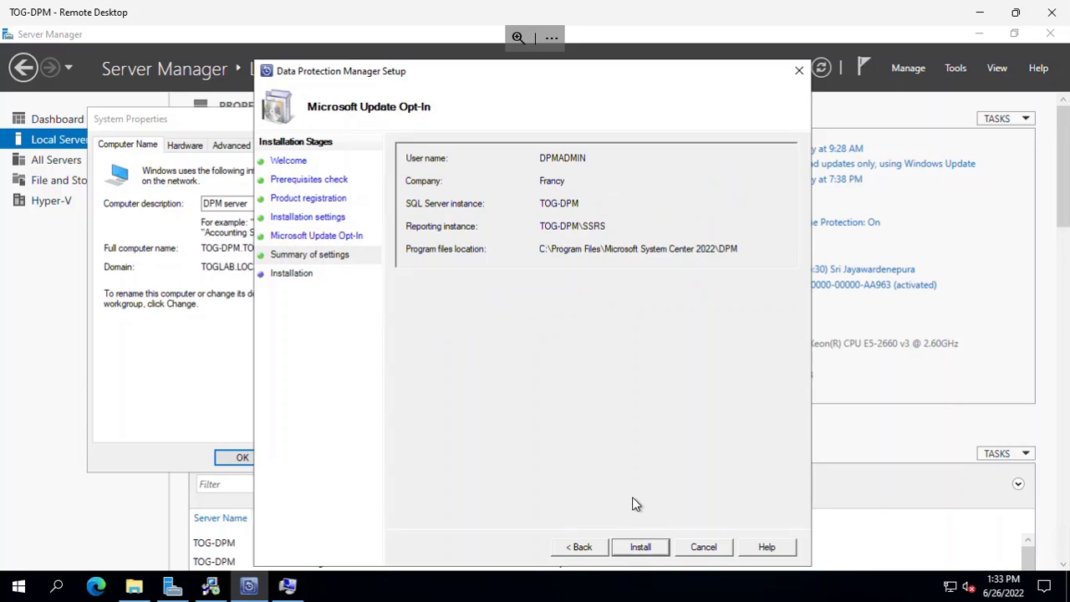
{"action": "left_click", "coordinate": [640, 548]}
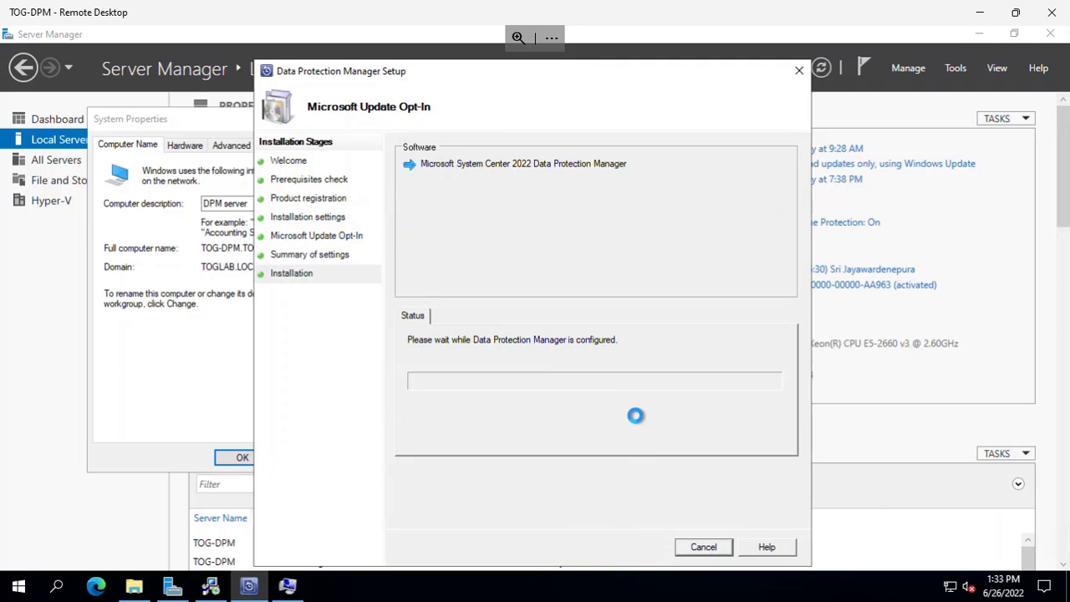
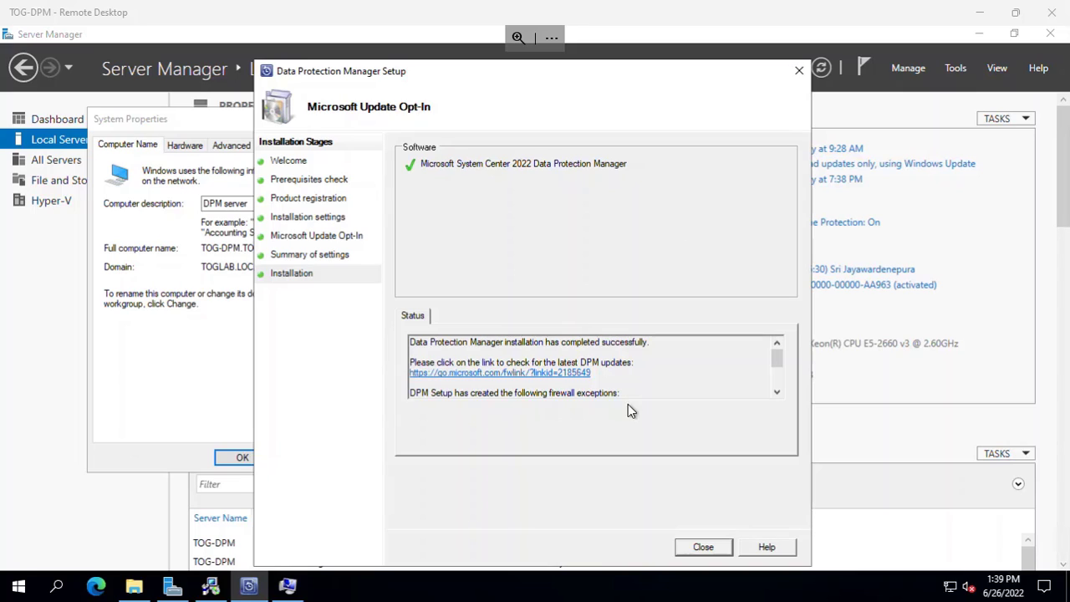
{"action": "left_click", "coordinate": [702, 548]}
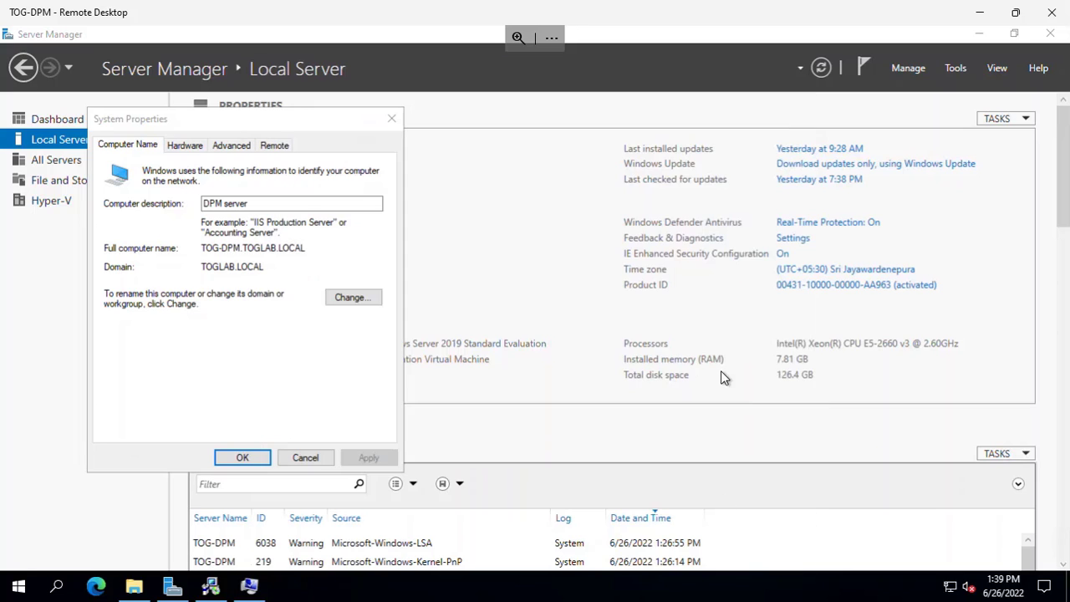
- Dismiss the system properties without changes and close Server Manager and the installation files folder
{"action": "left_click", "coordinate": [306, 458]}
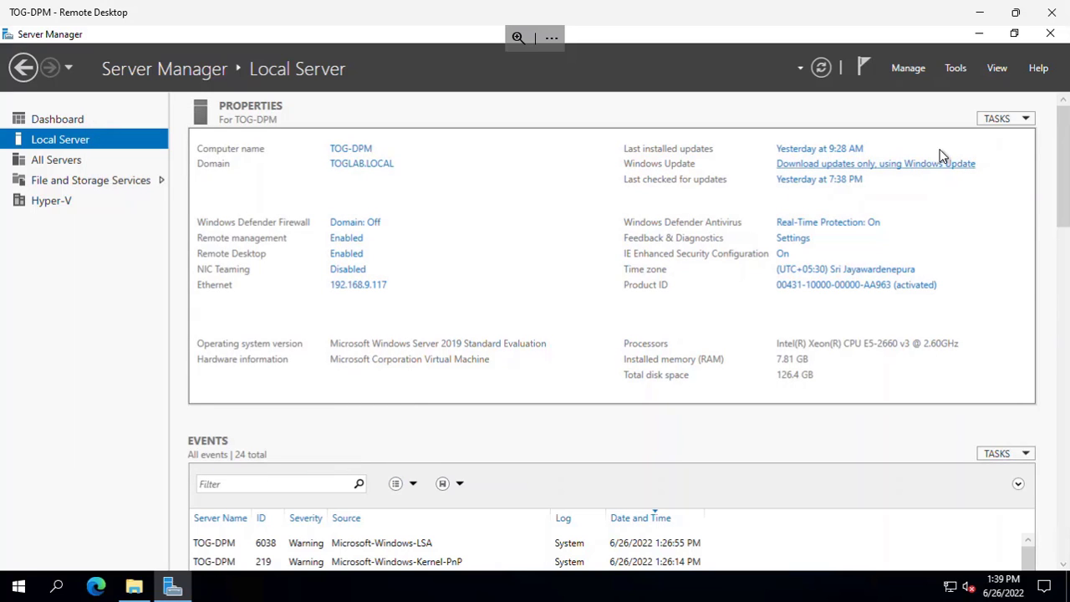
{"action": "left_click", "coordinate": [1050, 33]}
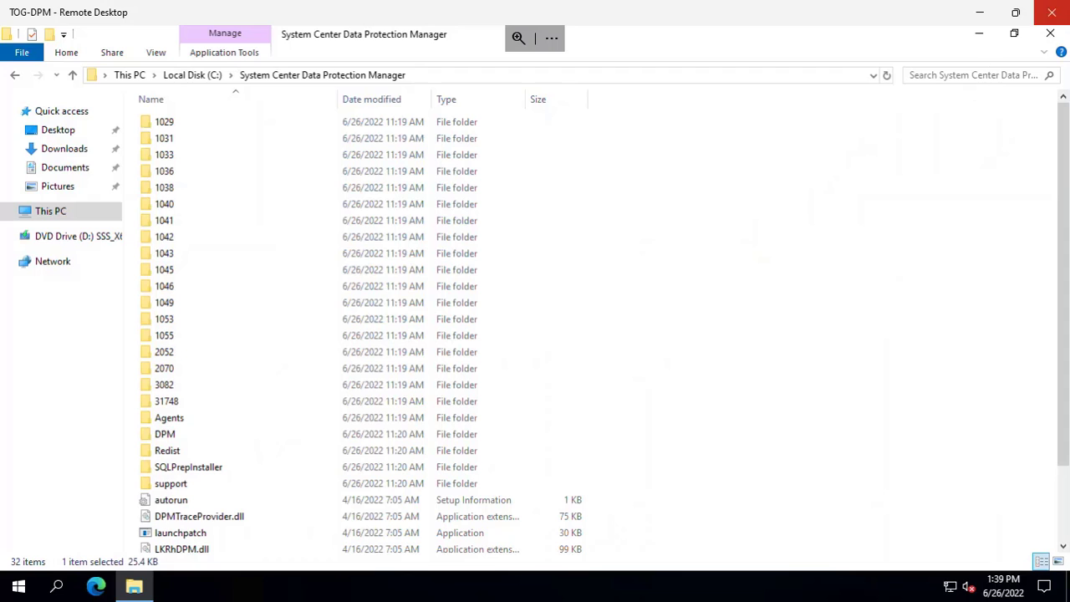
{"action": "left_click", "coordinate": [1050, 35]}
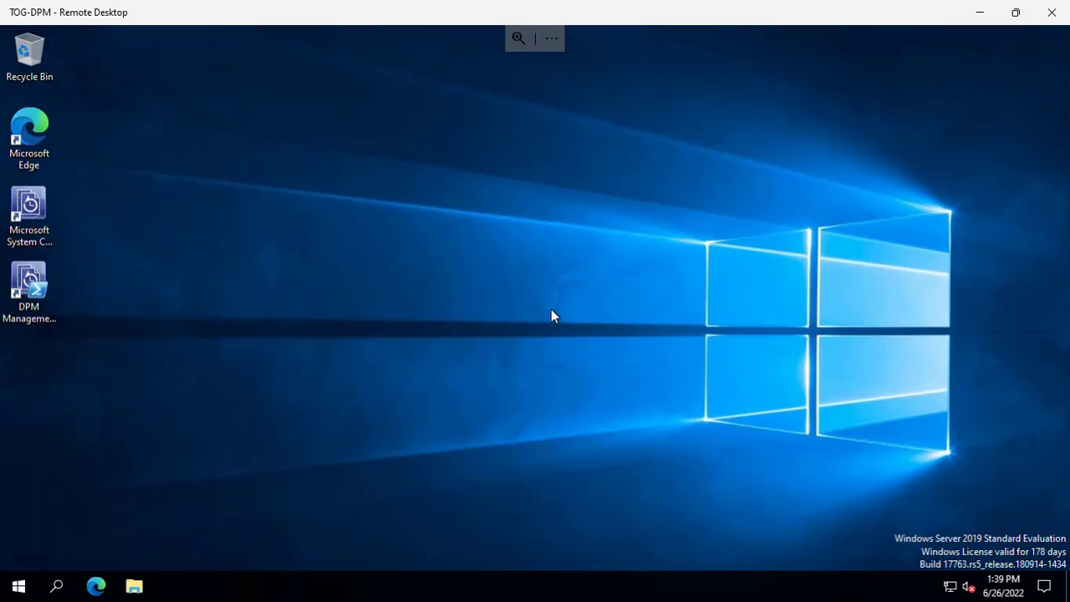
- Launch the System Center 2022 Data Protection Manager console with permission to make changes, and view its product version information
{"action": "left_click", "coordinate": [36, 211]}
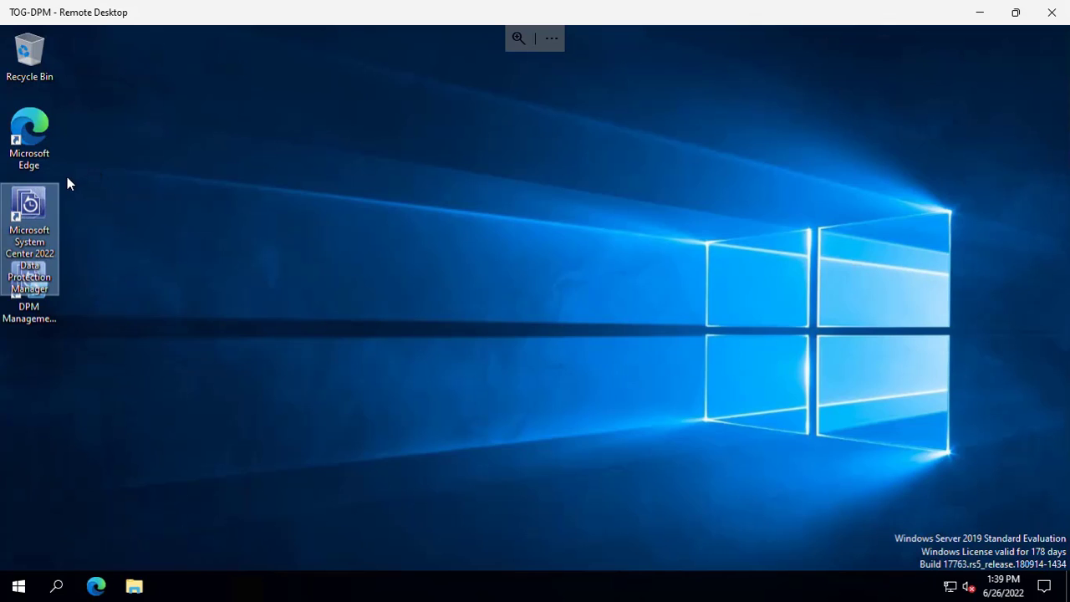
{"action": "double_click", "coordinate": [33, 242]}
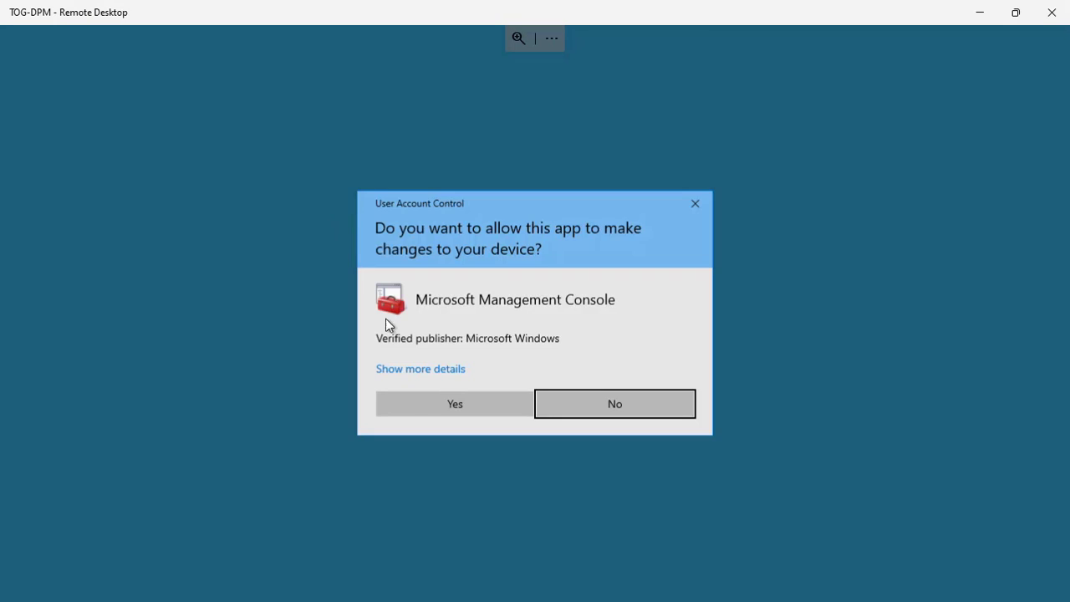
{"action": "left_click", "coordinate": [428, 413]}
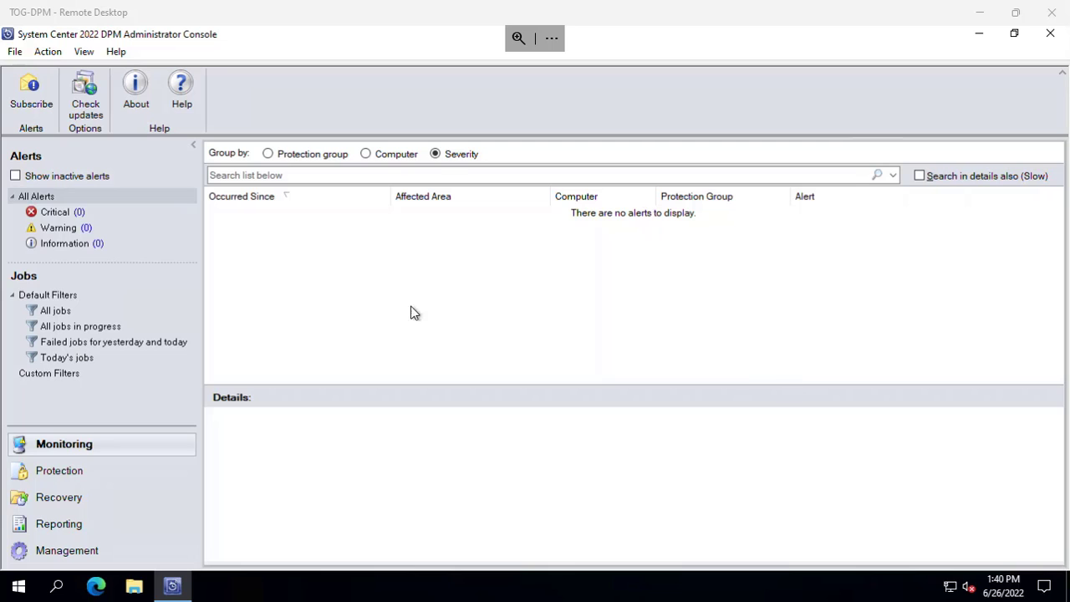
{"action": "left_click", "coordinate": [136, 97]}
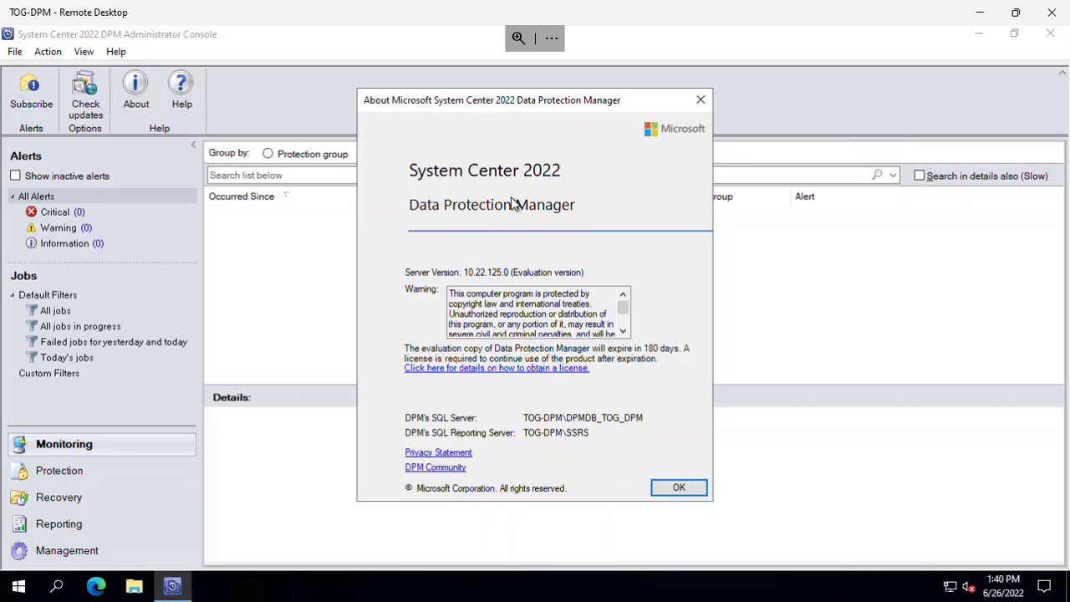
{"action": "left_click", "coordinate": [671, 492]}
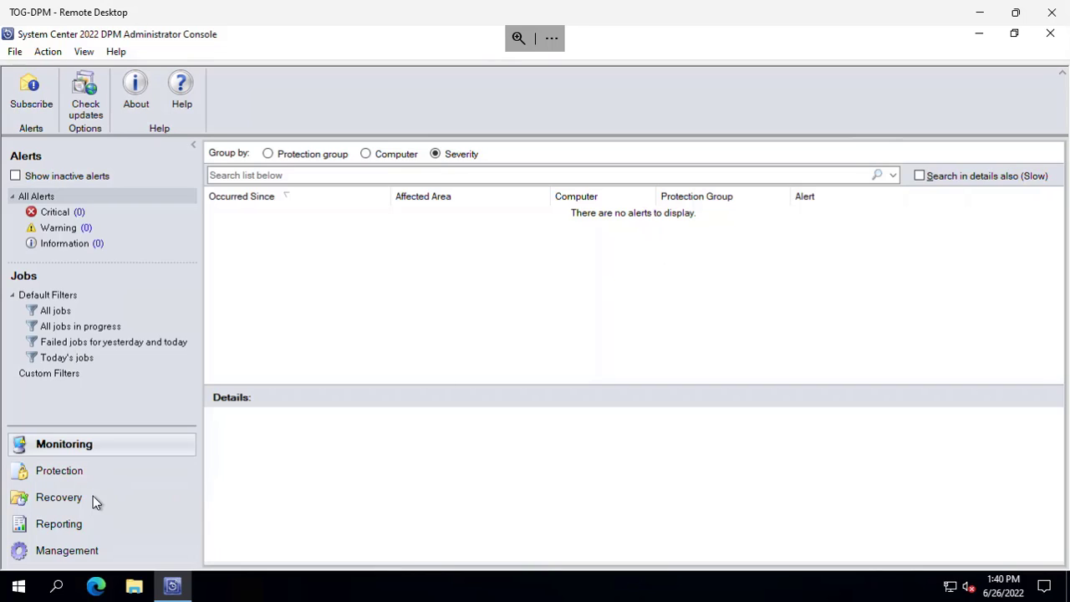
- Examine the disk storage pool in the management area, including the volumes available for adding and the E:\ volume
{"action": "left_click", "coordinate": [97, 557]}
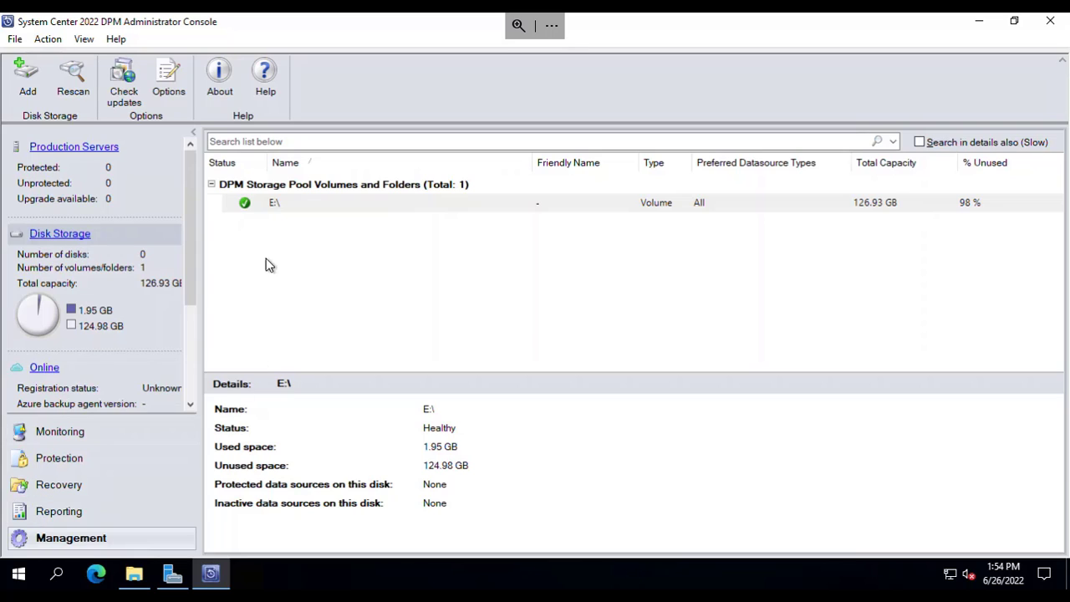
{"action": "left_click", "coordinate": [110, 542]}
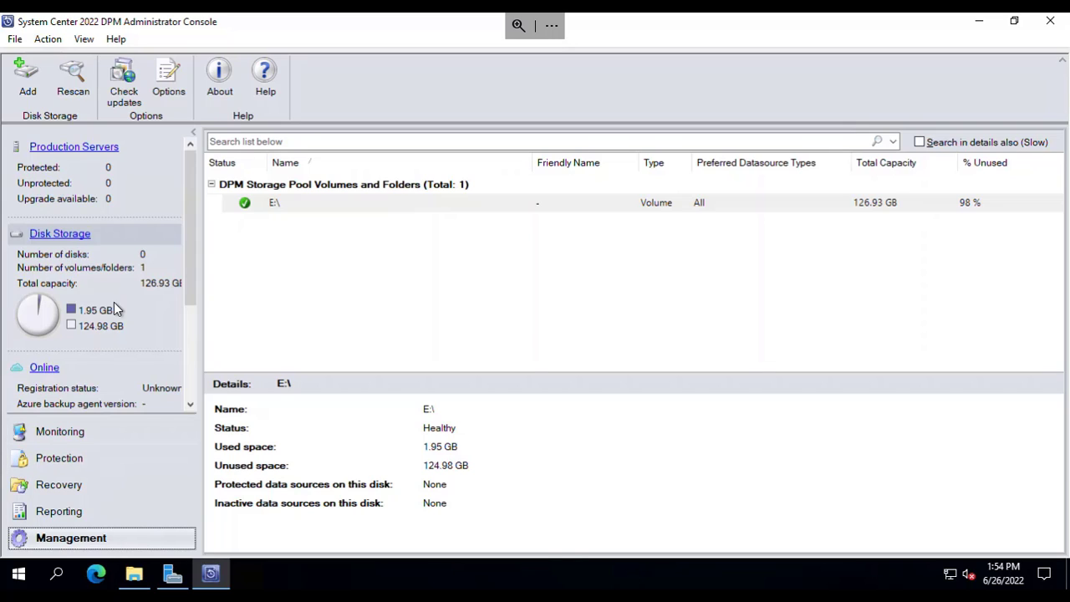
{"action": "left_click", "coordinate": [76, 237]}
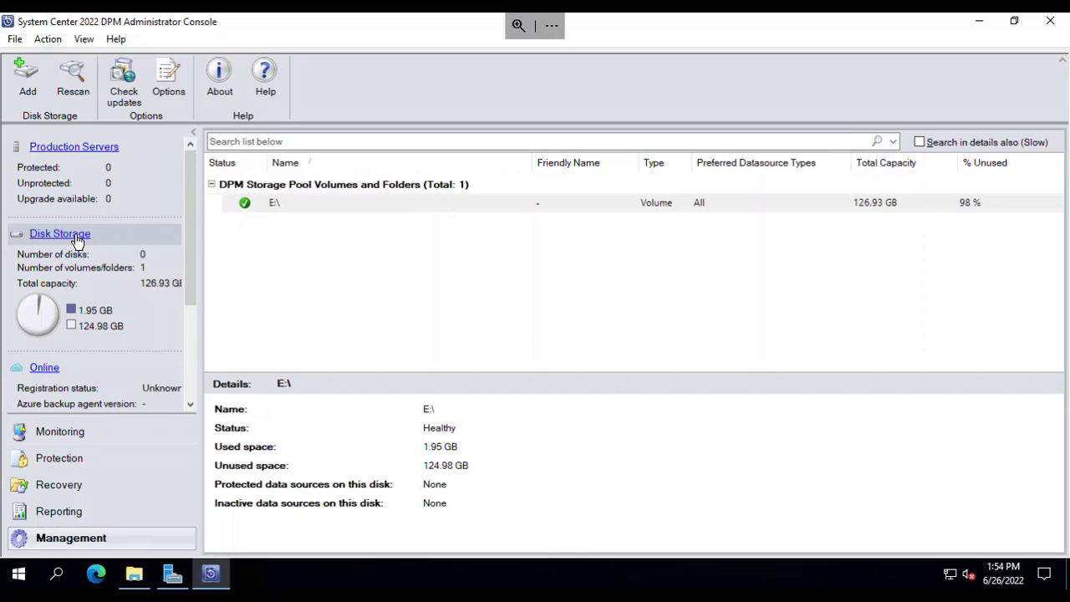
{"action": "left_click", "coordinate": [28, 82]}
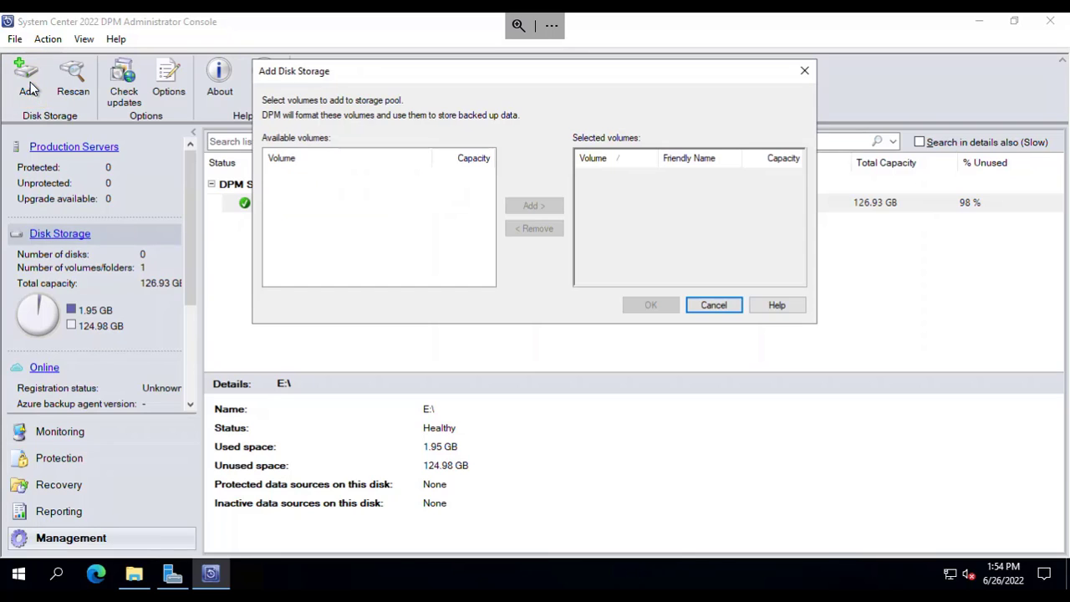
{"action": "left_click_drag", "start_coordinate": [471, 67], "coordinate": [473, 250]}
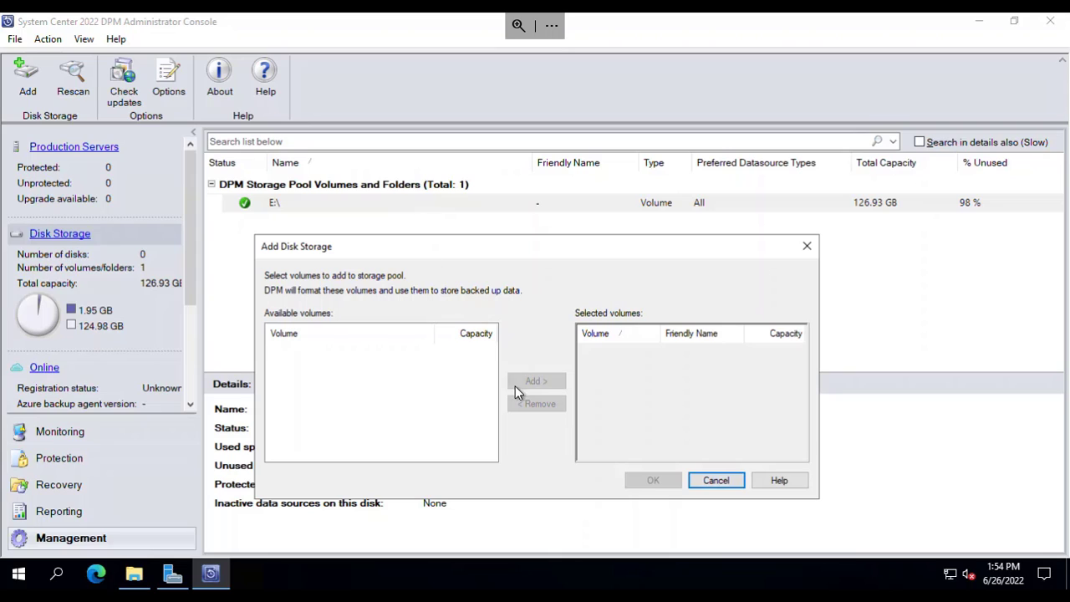
{"action": "left_click", "coordinate": [724, 483]}
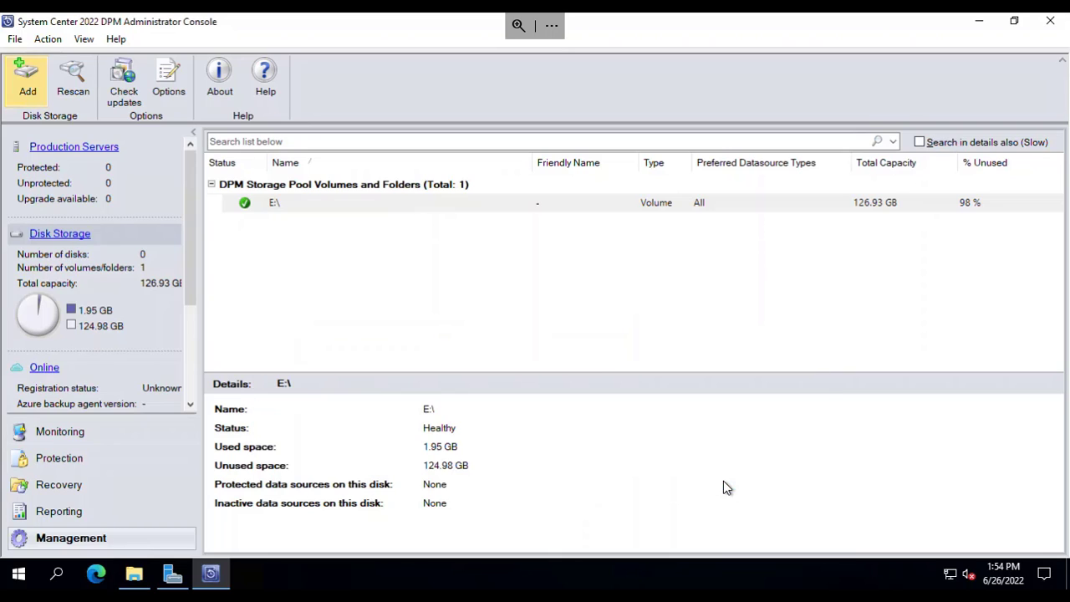
{"action": "left_click", "coordinate": [436, 203]}
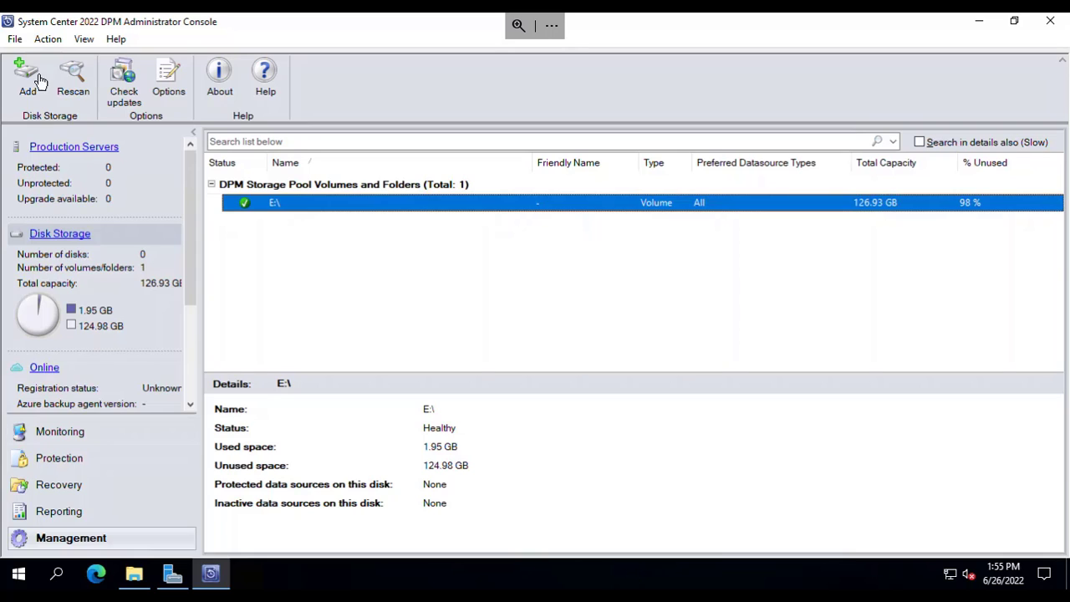
- Start adding a production server of the Windows Servers type, with Install agents as the deployment method
{"action": "left_click", "coordinate": [66, 150]}
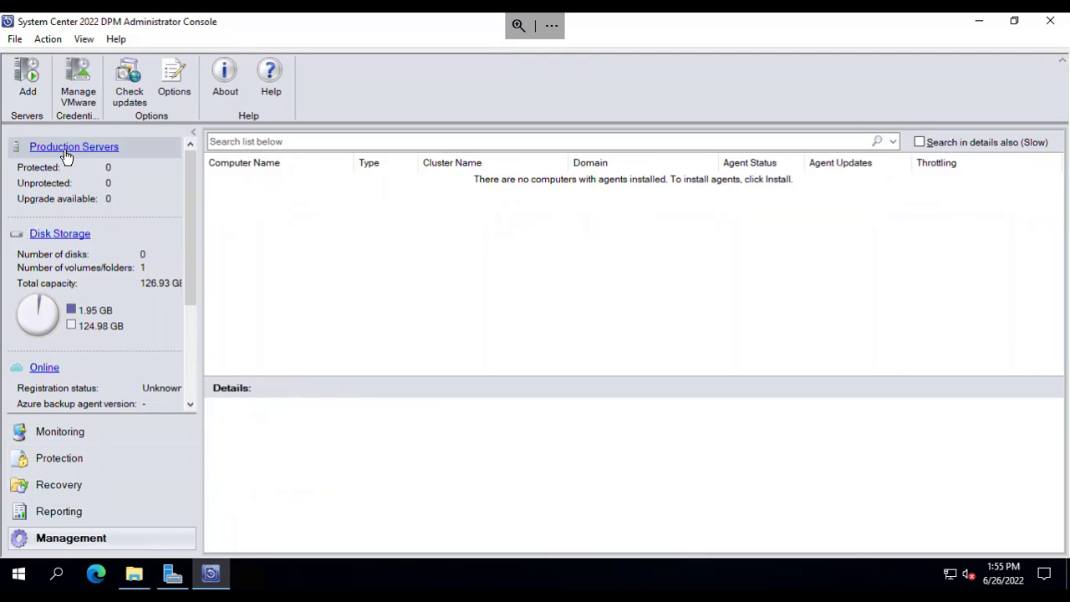
{"action": "left_click", "coordinate": [27, 84]}
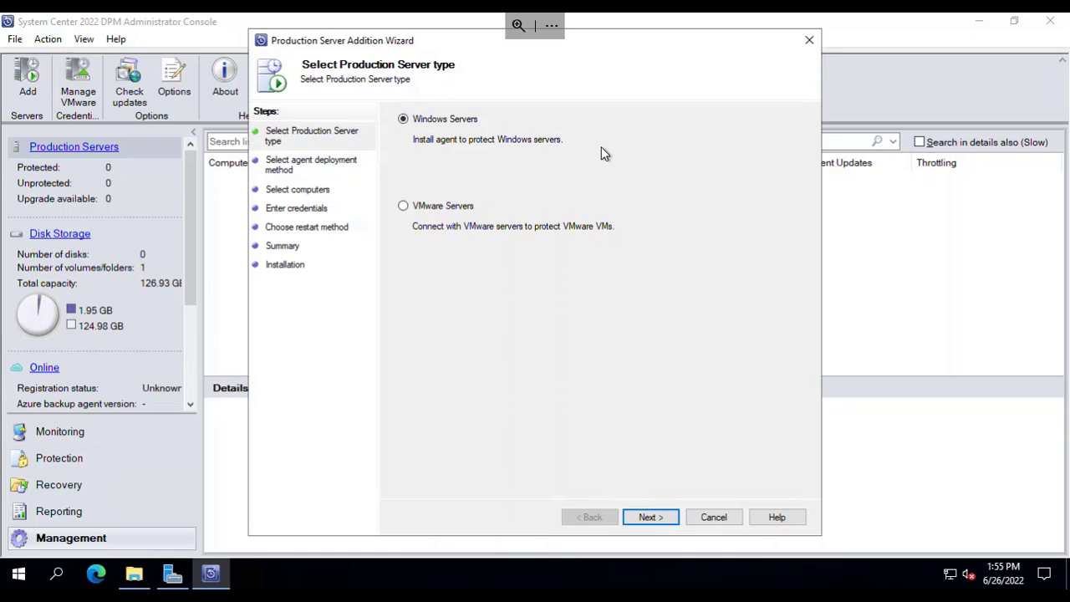
{"action": "left_click", "coordinate": [649, 516]}
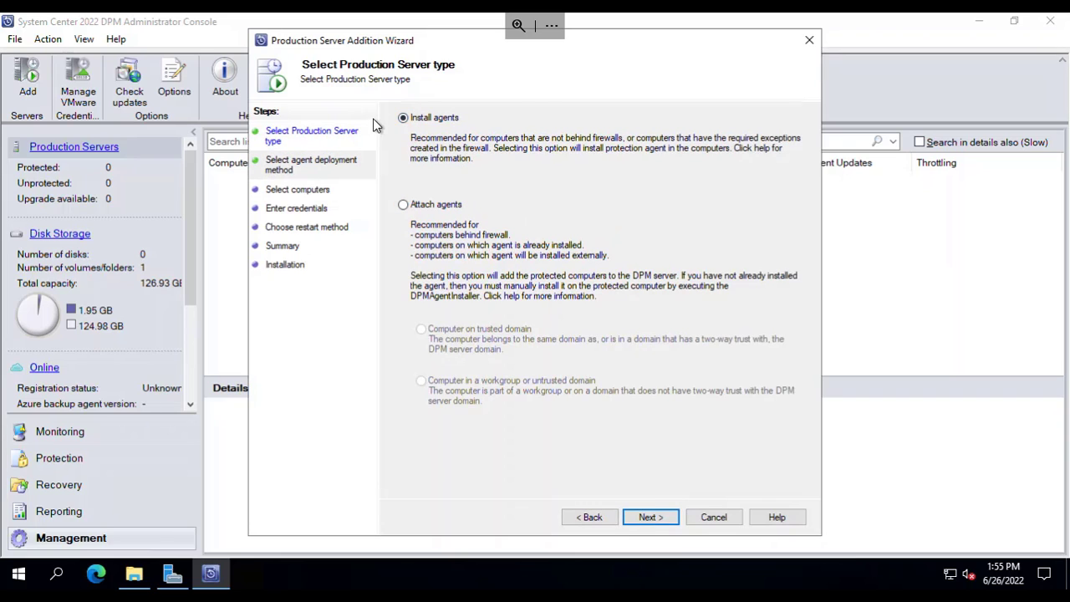
{"action": "left_click", "coordinate": [659, 517]}
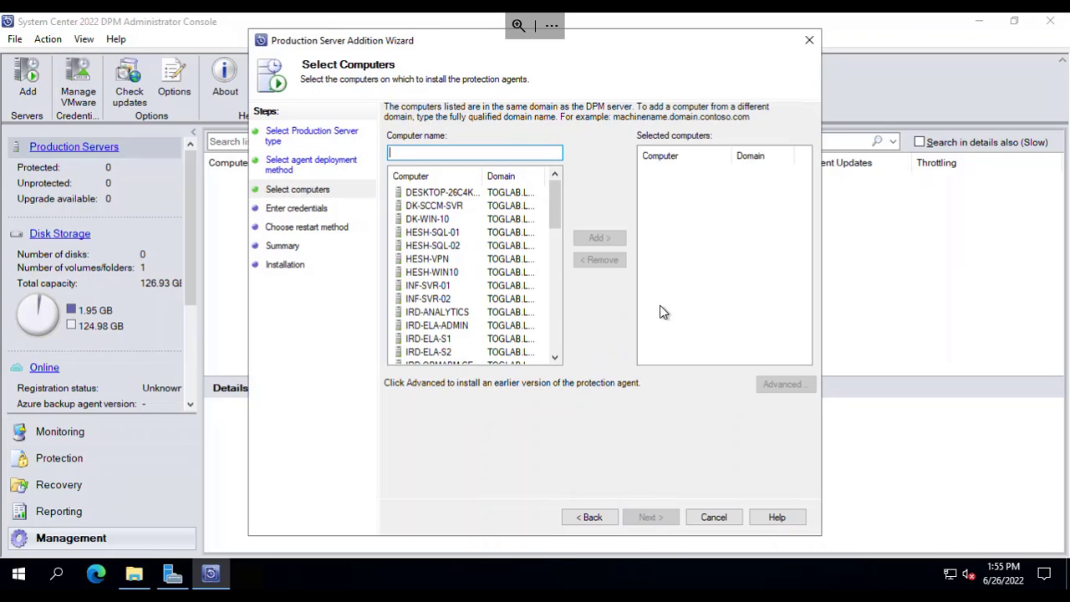
- Add DK-SCCM-SVR to the computers that receive the protection agent and continue to the credentials
{"action": "left_click", "coordinate": [446, 208]}
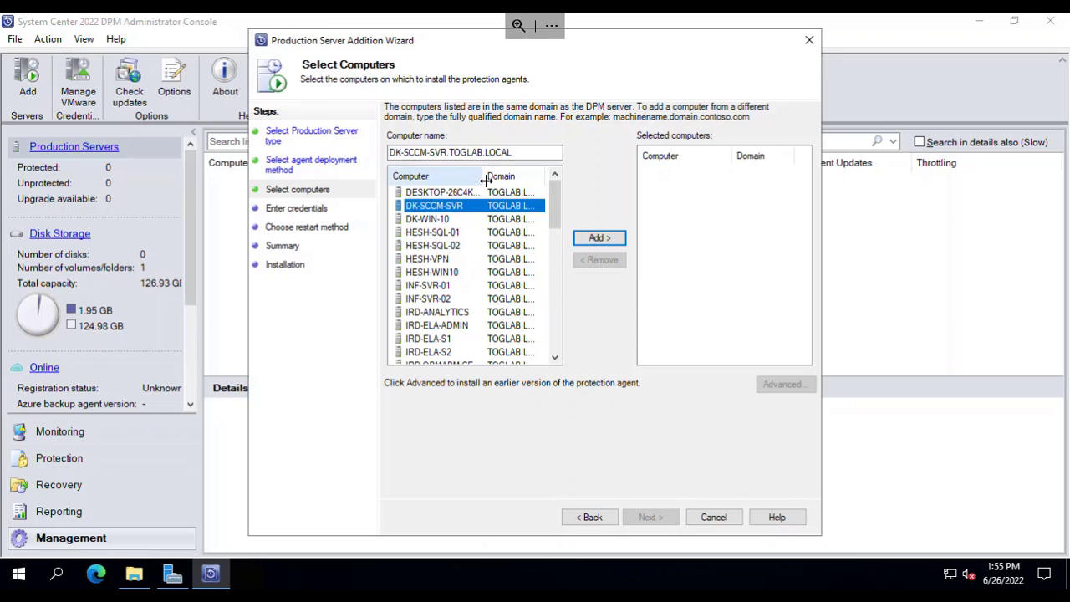
{"action": "double_click", "coordinate": [486, 180]}
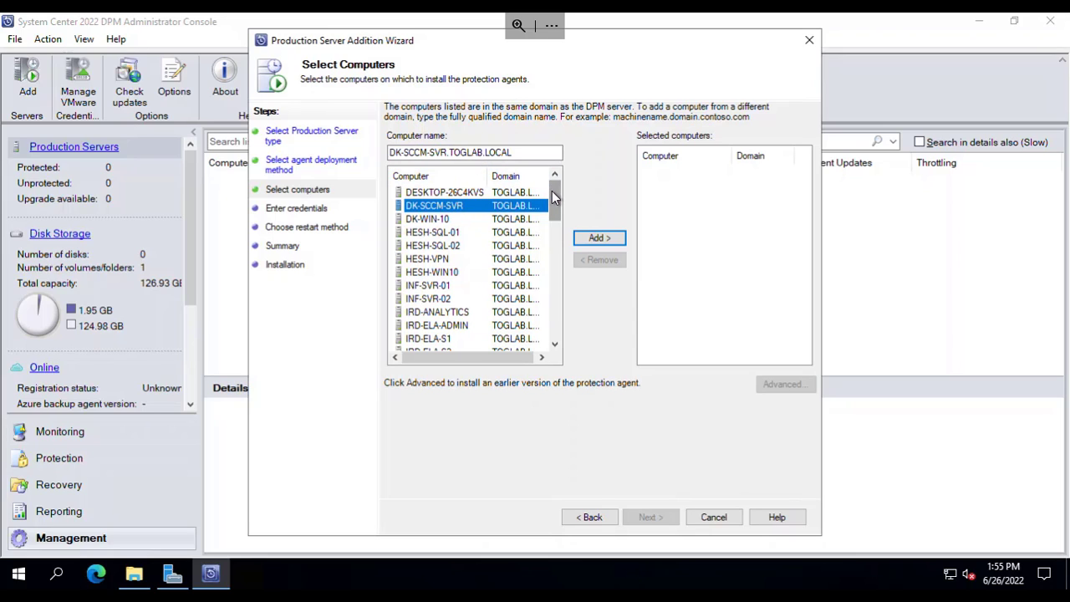
{"action": "mouse_move", "coordinate": [552, 191]}
{"action": "left_mouse_down"}
{"action": "mouse_move", "coordinate": [553, 327]}
{"action": "mouse_move", "coordinate": [551, 177]}
{"action": "left_mouse_up"}
{"action": "left_click", "coordinate": [599, 239]}
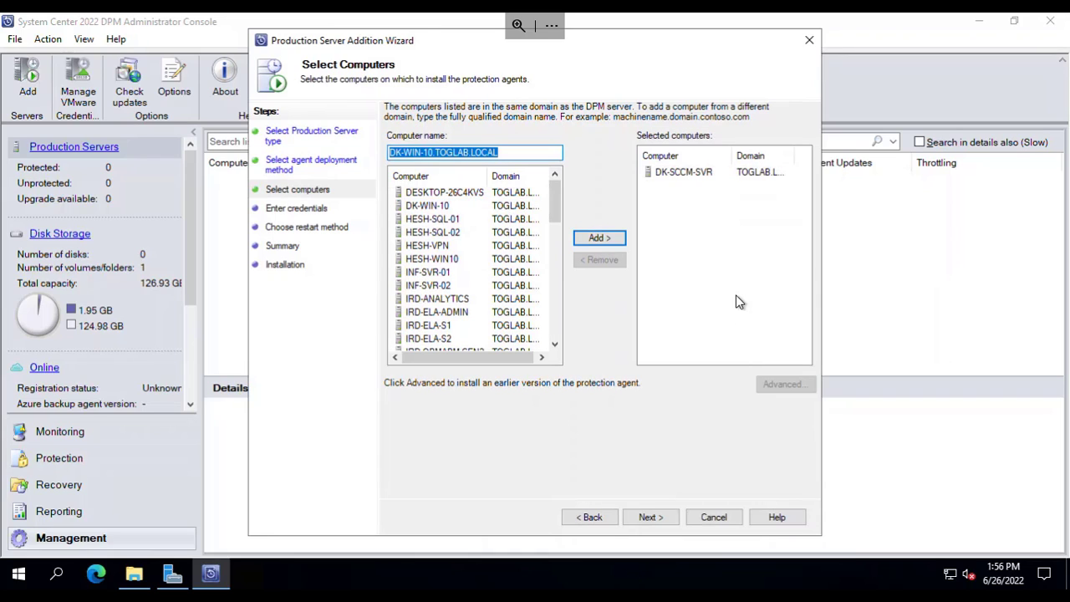
{"action": "left_click", "coordinate": [650, 518]}
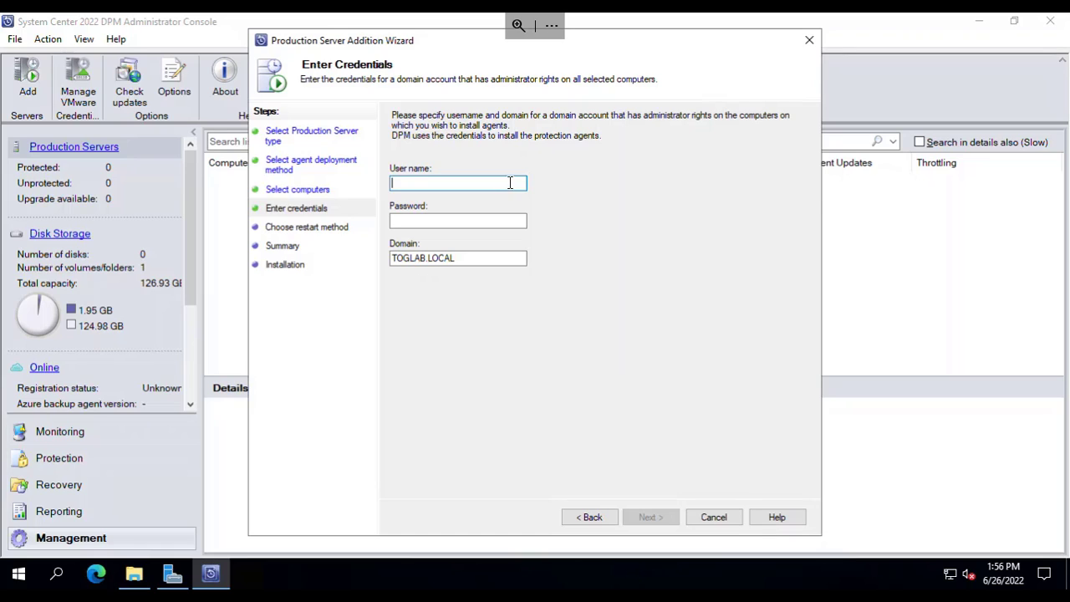
- Enter the user name sccmadmin and the account password for the TOGLAB.LOCAL domain, and continue to the restart method
{"action": "type", "text": "sccmadmin"}
{"action": "left_click", "coordinate": [488, 220]}
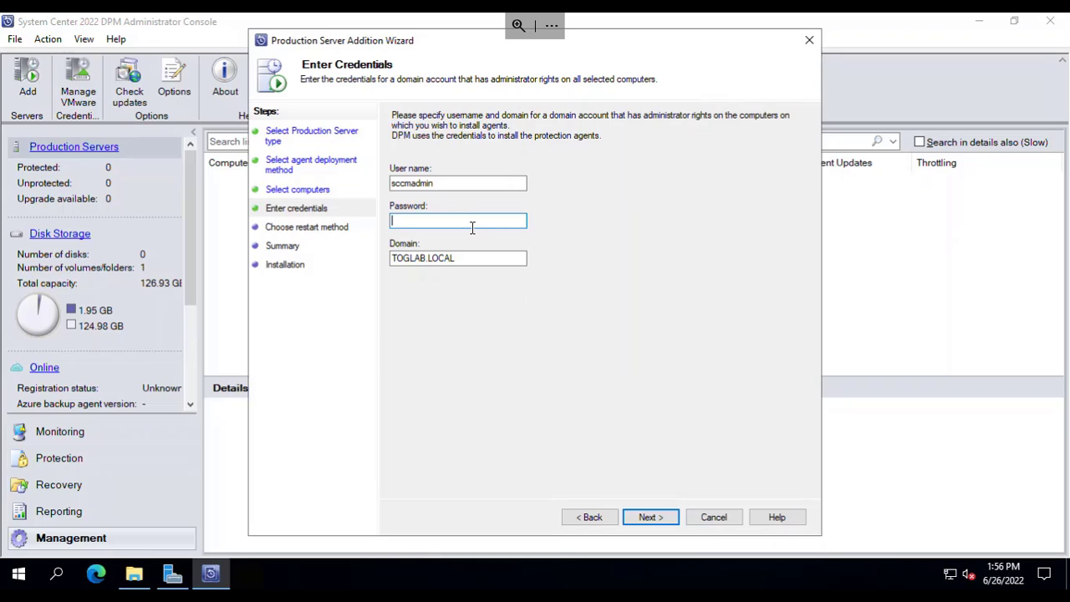
{"action": "key", "text": "ctrl+v"}
{"action": "left_click", "coordinate": [643, 520]}
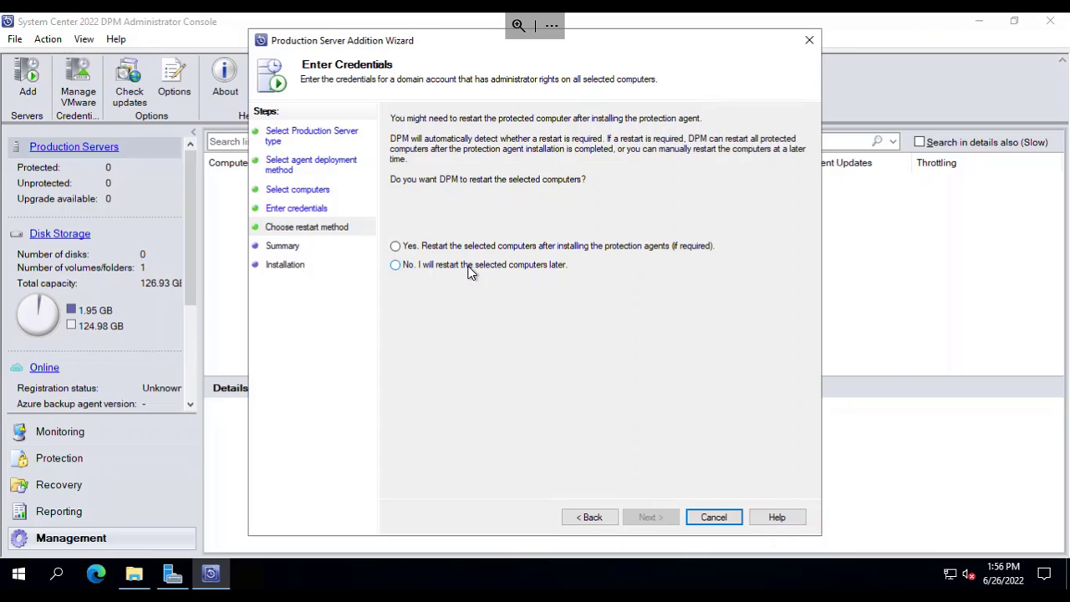
- Decline the automatic restart of the selected computers and install the protection agent on DK-SCCM-SVR.TOGLAB.LOCAL
{"action": "left_click", "coordinate": [471, 272]}
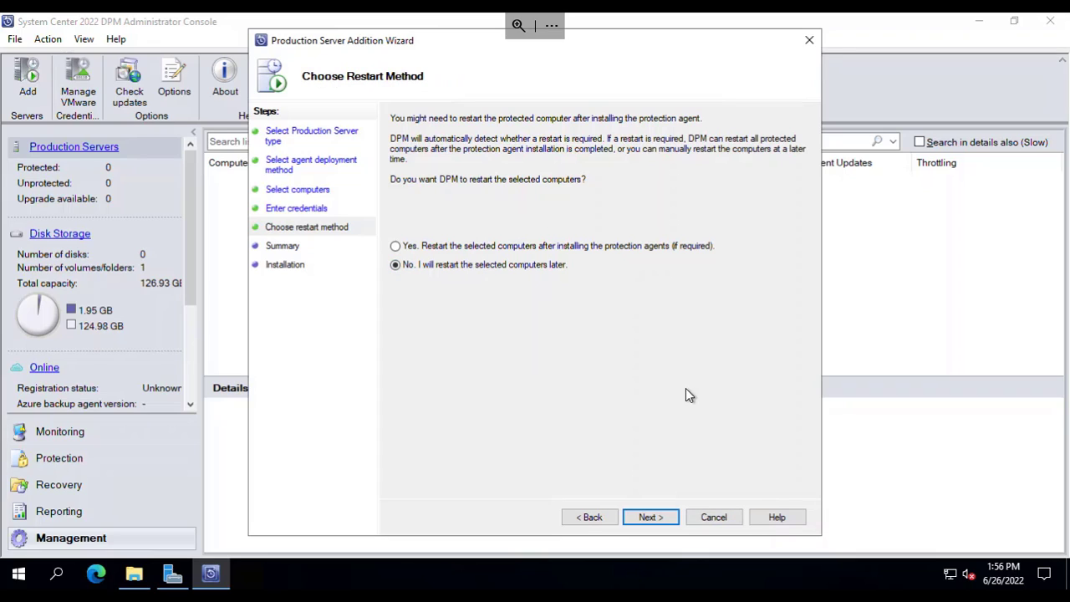
{"action": "left_click", "coordinate": [661, 516]}
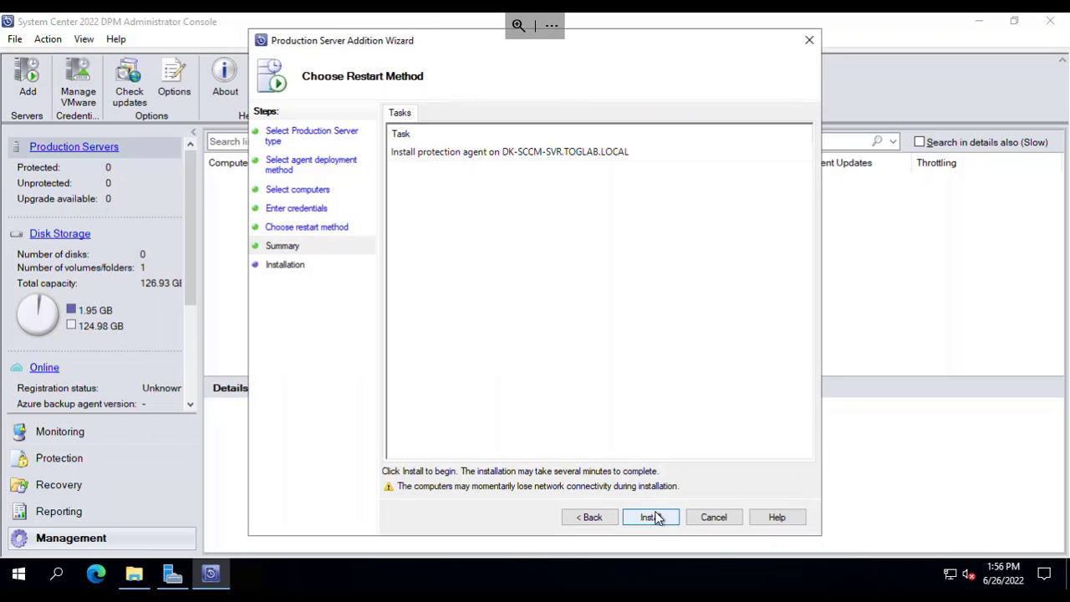
{"action": "left_click", "coordinate": [651, 517]}
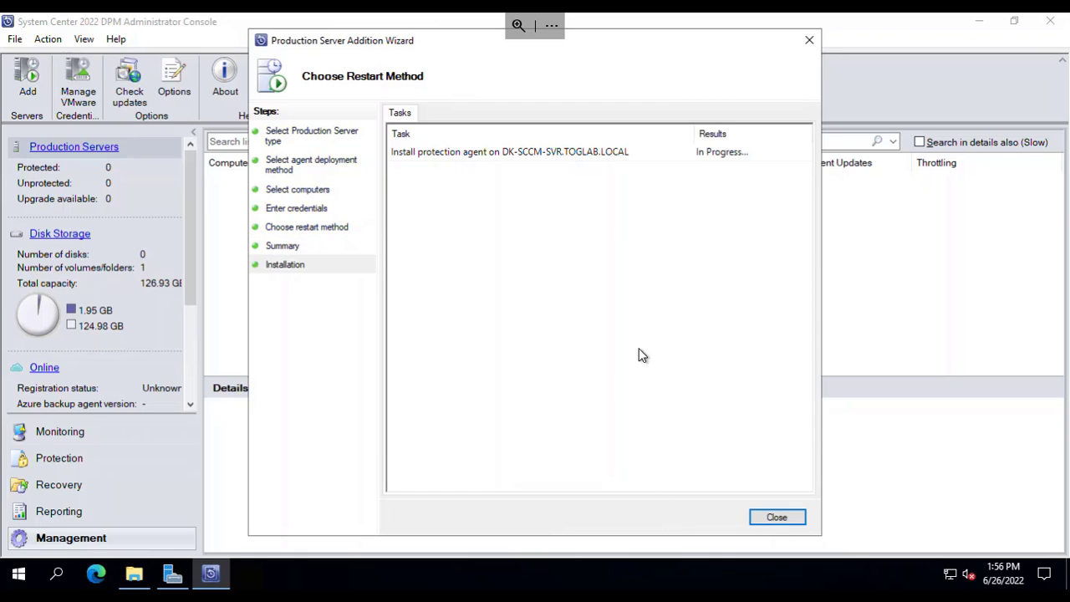
{"action": "left_click", "coordinate": [663, 153]}
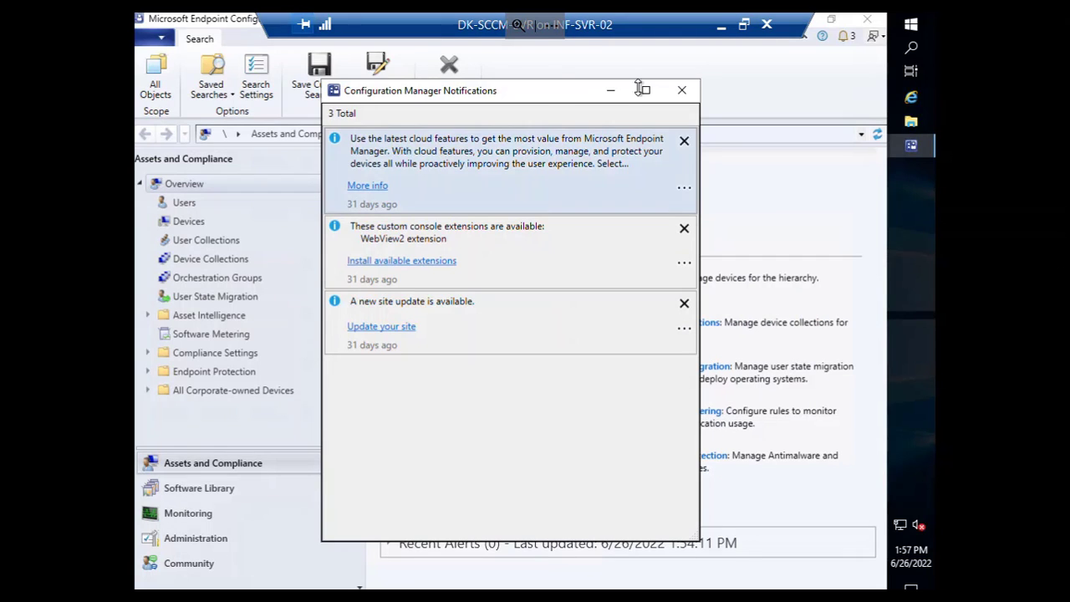
- On DK-SCCM-SVR, clear away the Configuration Manager windows and check memory usage and the processes sorted by CPU in Task Manager
{"action": "left_click", "coordinate": [681, 90]}
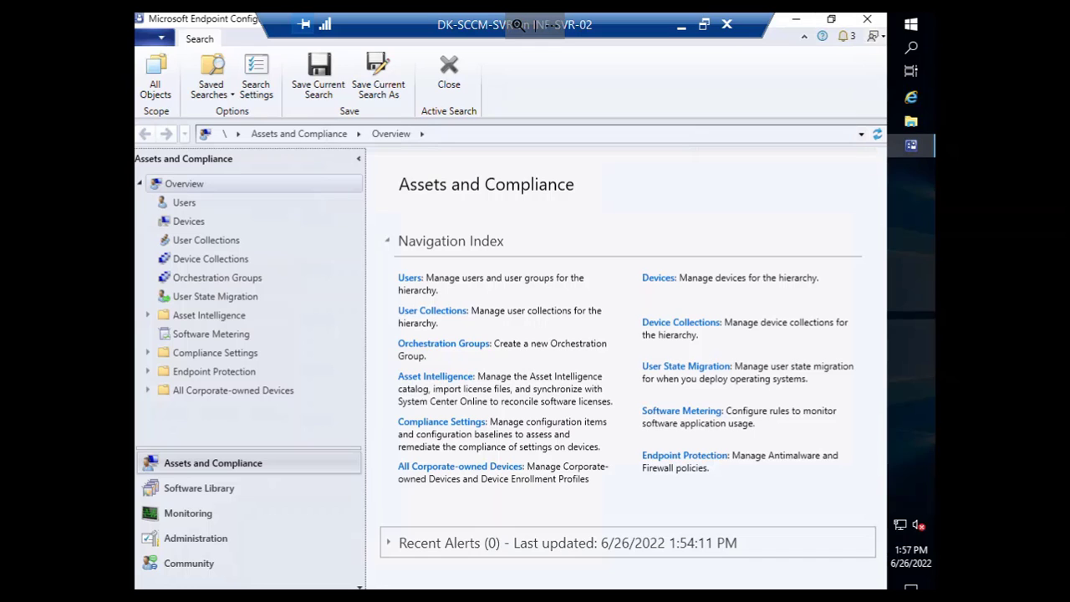
{"action": "left_click", "coordinate": [800, 22]}
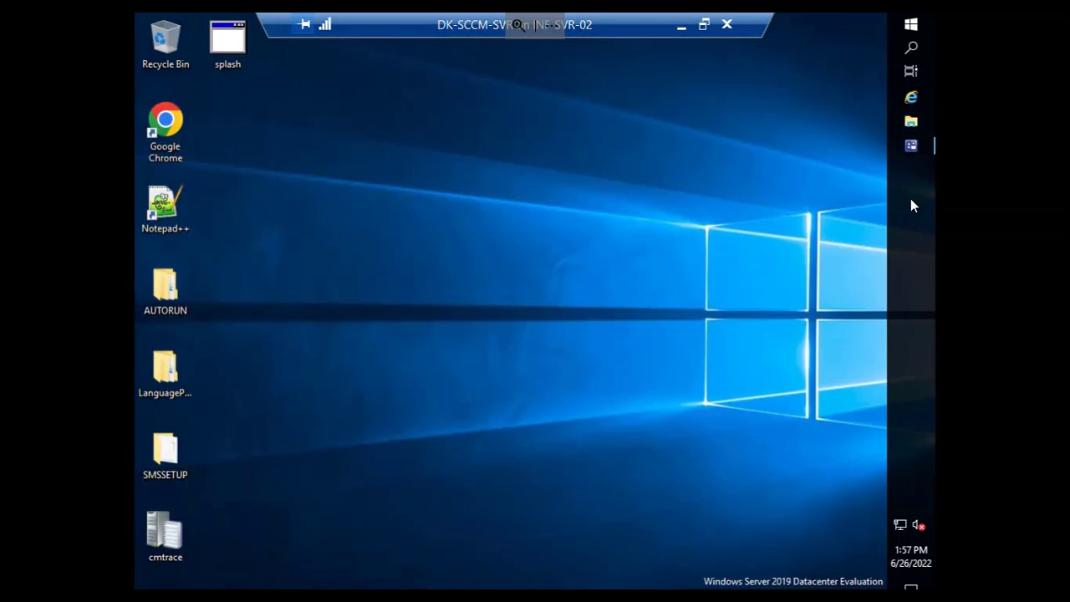
{"action": "right_click", "coordinate": [912, 201]}
{"action": "left_click", "coordinate": [770, 463]}
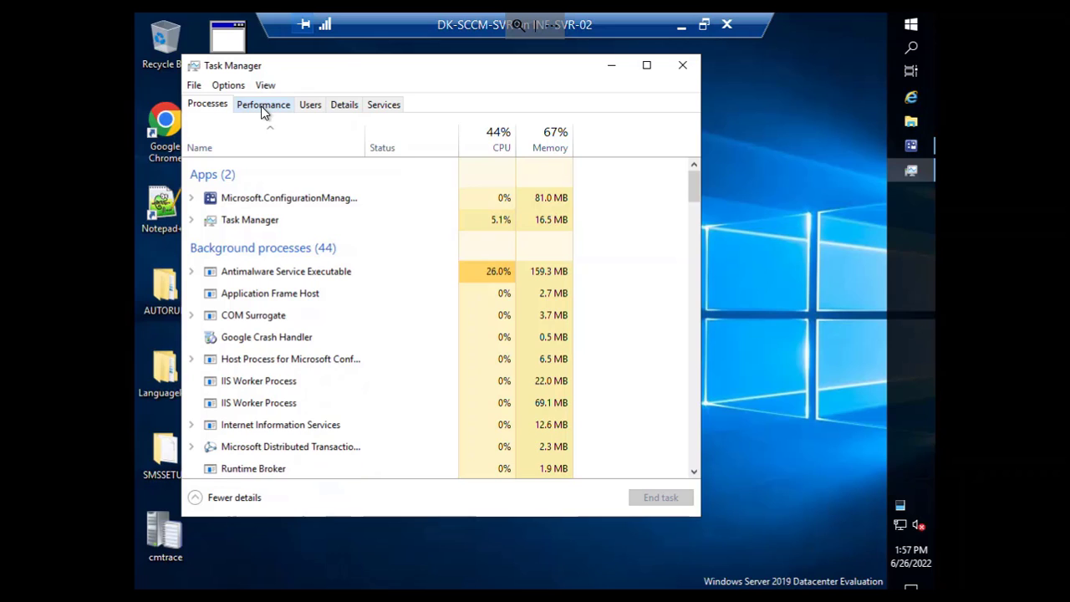
{"action": "left_click", "coordinate": [262, 106]}
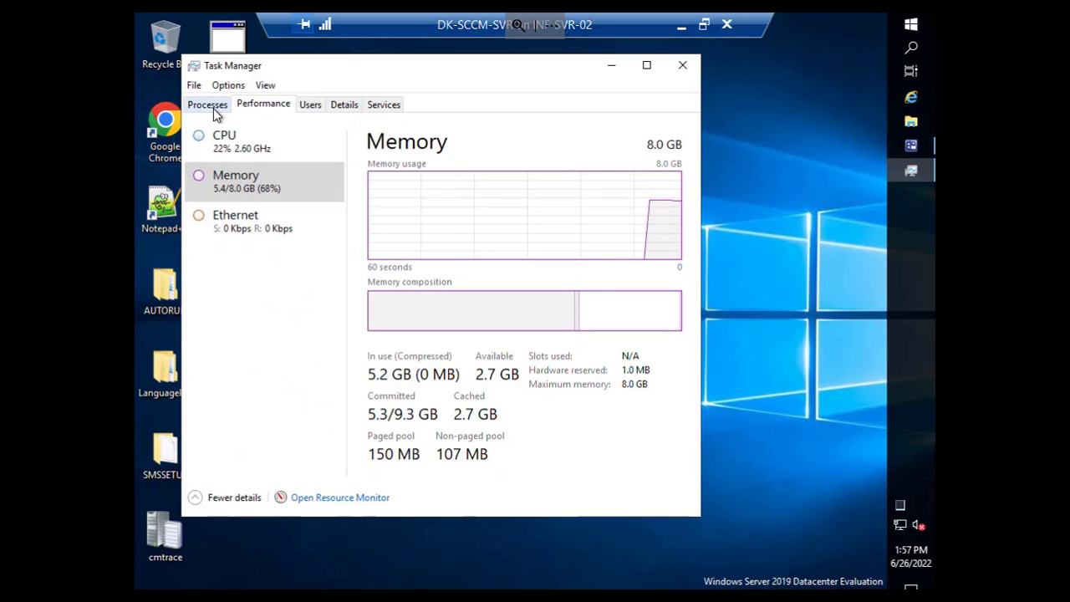
{"action": "left_click", "coordinate": [214, 108]}
{"action": "left_click", "coordinate": [497, 145]}
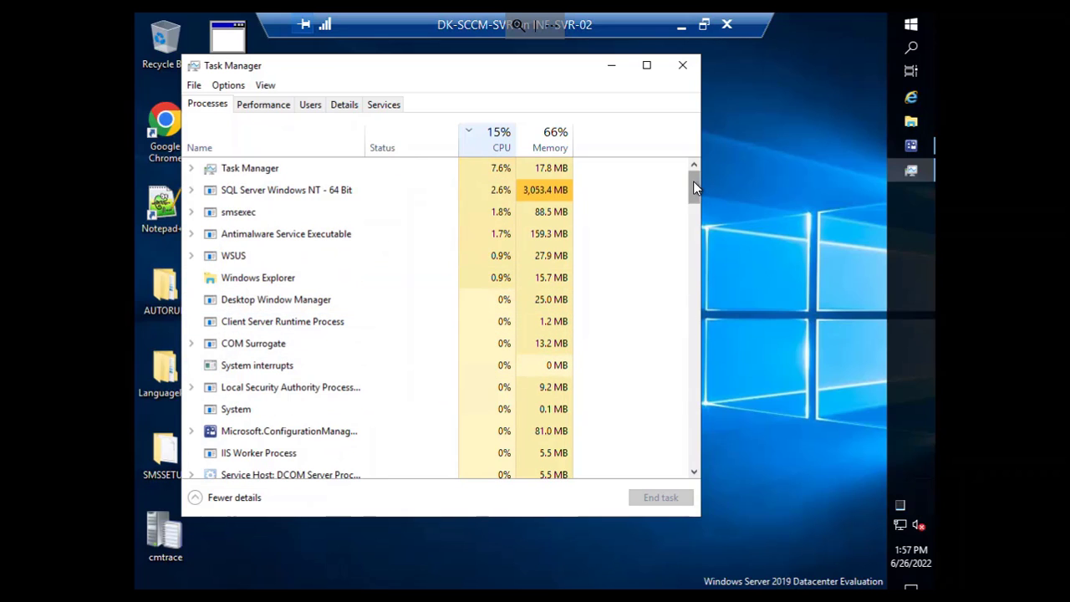
{"action": "mouse_move", "coordinate": [694, 181]}
{"action": "left_mouse_down"}
{"action": "mouse_move", "coordinate": [695, 213]}
{"action": "mouse_move", "coordinate": [690, 169]}
{"action": "left_mouse_up"}
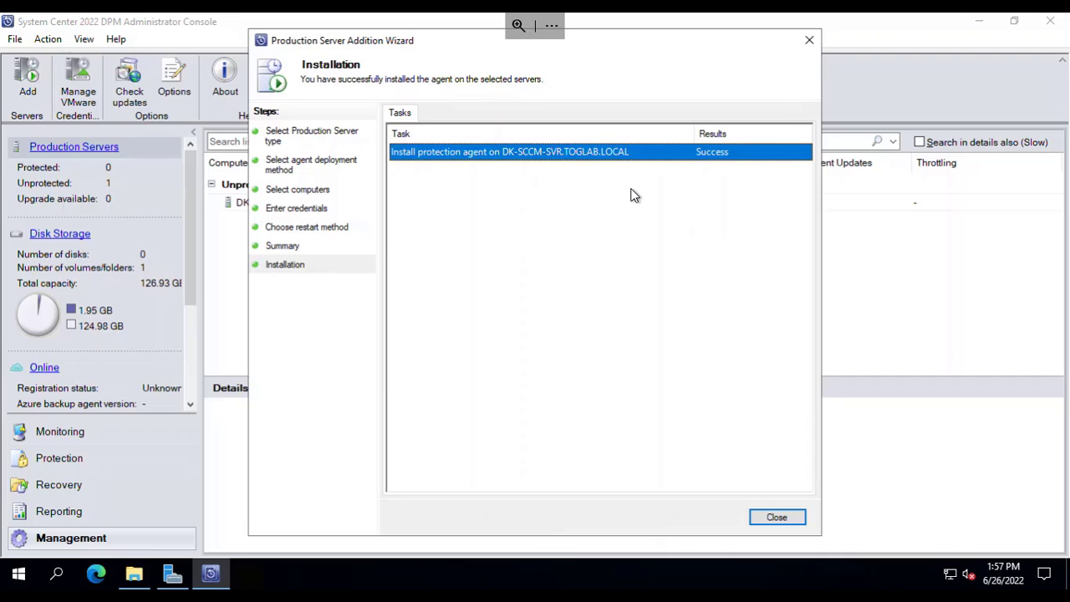
- Close the finished Production Server Addition Wizard, fit the Type column to its contents, and select DK-SCCM-SVR in the production server list
{"action": "left_click", "coordinate": [658, 252]}
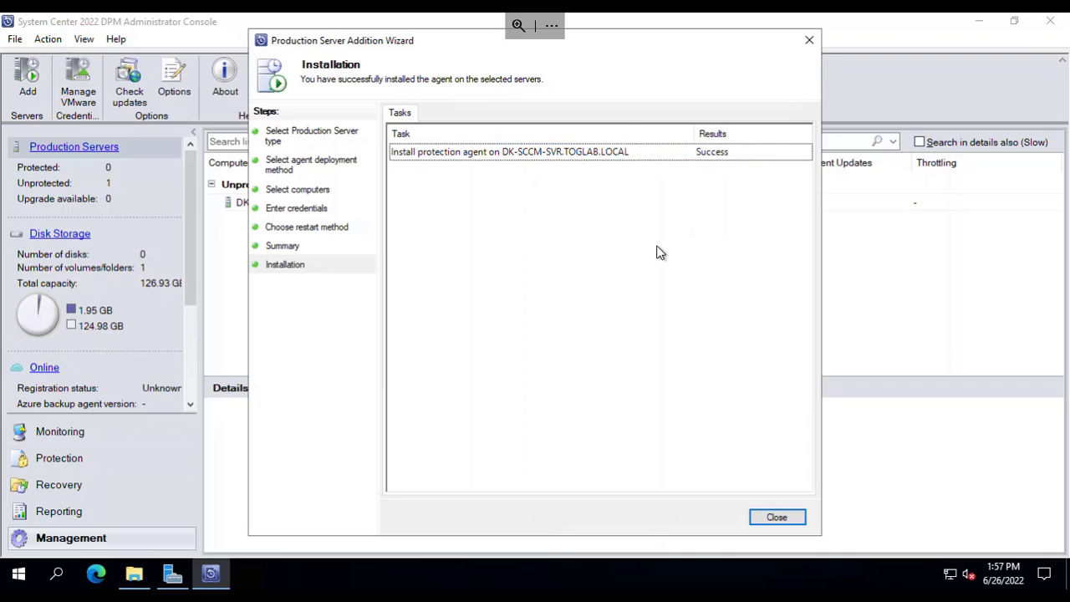
{"action": "left_click", "coordinate": [633, 152]}
{"action": "left_click", "coordinate": [768, 520]}
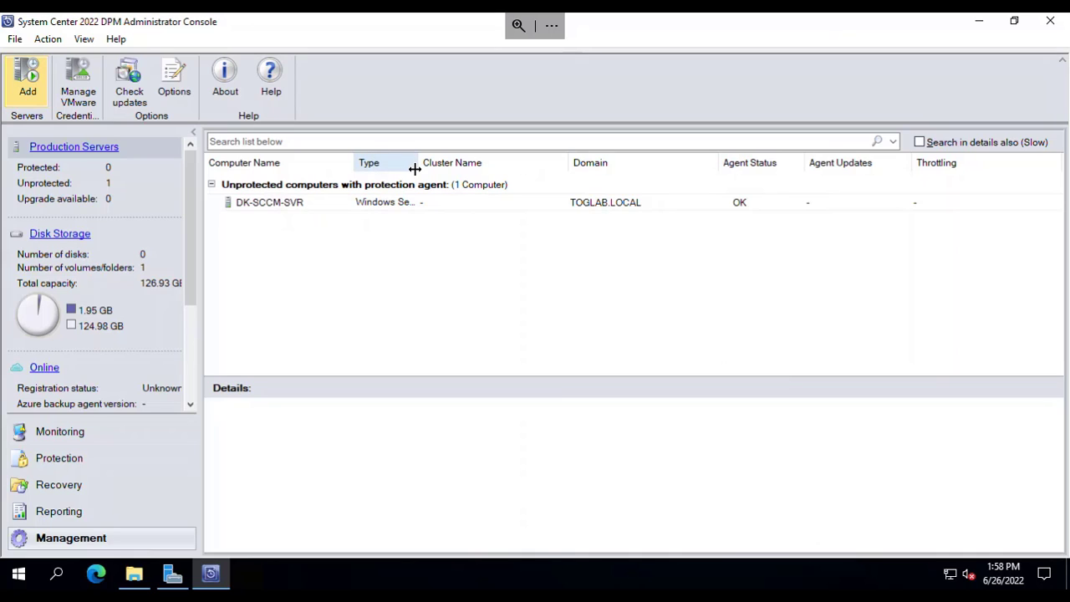
{"action": "double_click", "coordinate": [415, 169]}
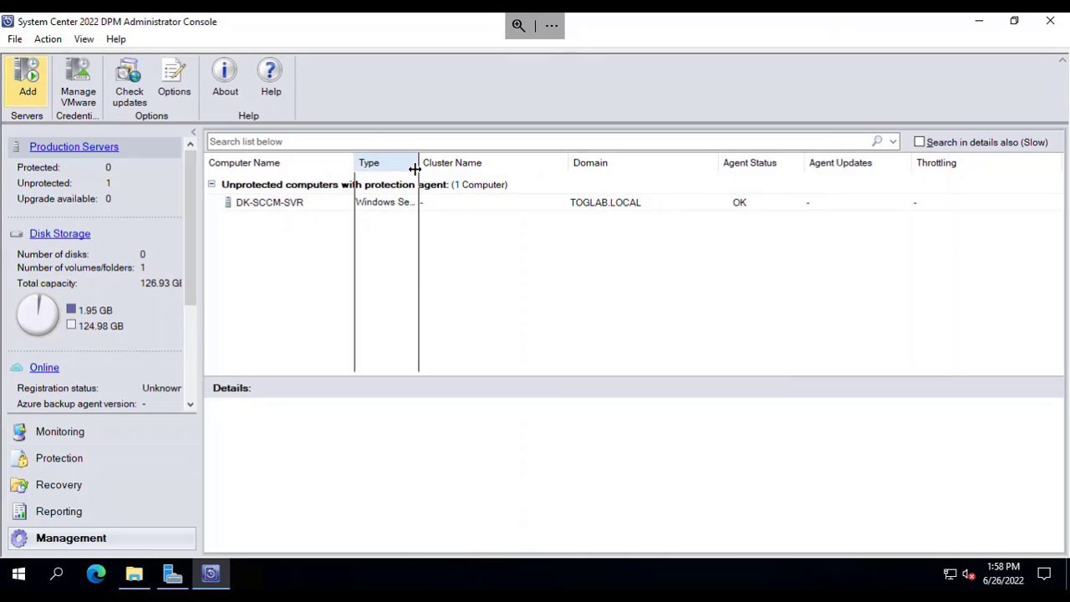
{"action": "left_click", "coordinate": [366, 210]}
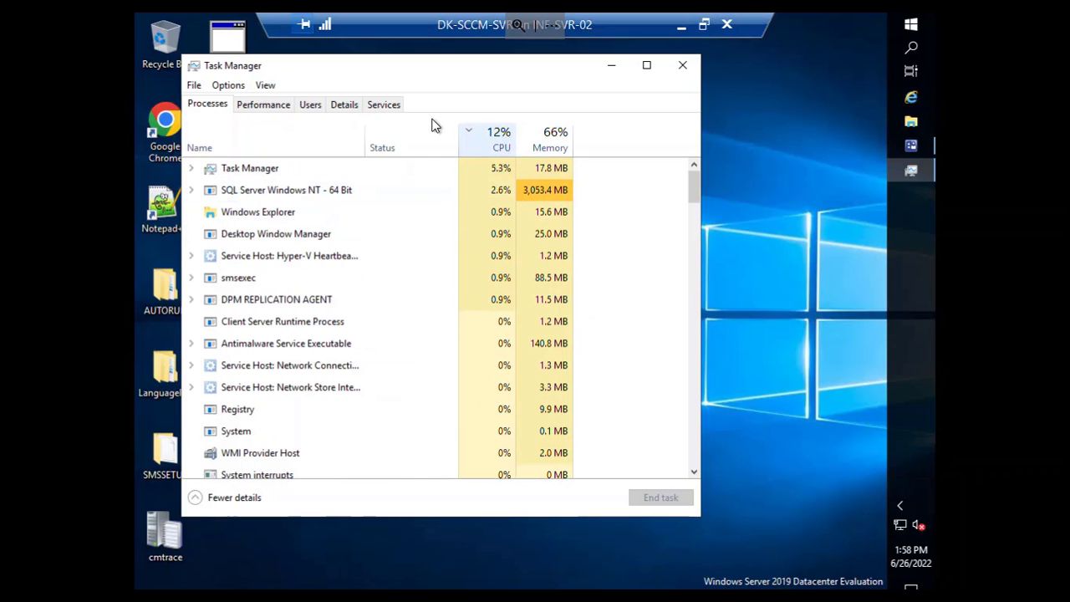
- On DK-SCCM-SVR, minimize Task Manager and open Programs and Features by searching for appwiz.cpl
{"action": "left_click", "coordinate": [611, 67]}
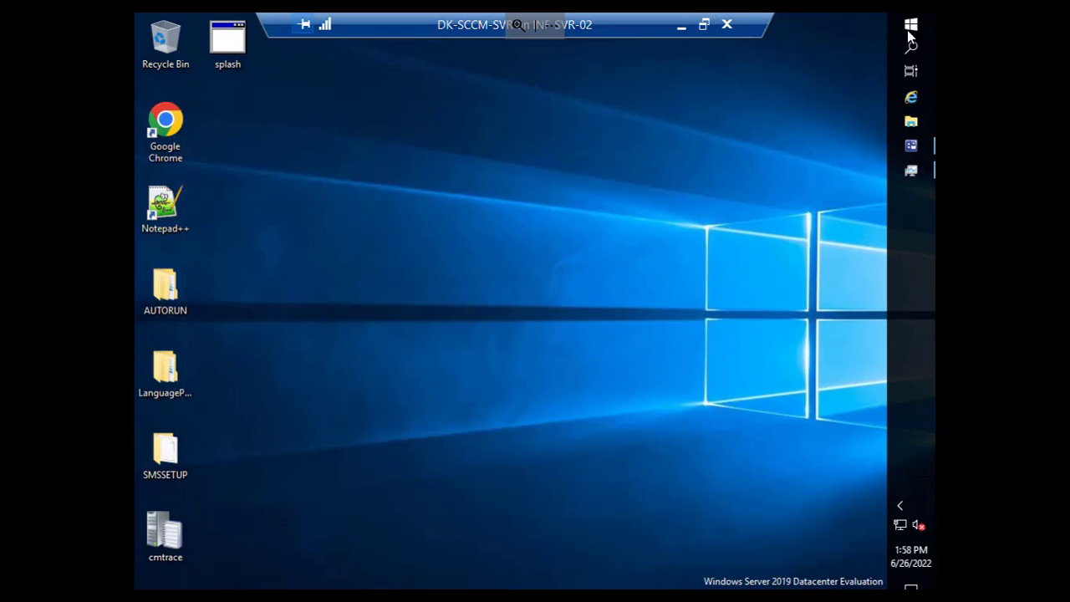
{"action": "left_click", "coordinate": [918, 48]}
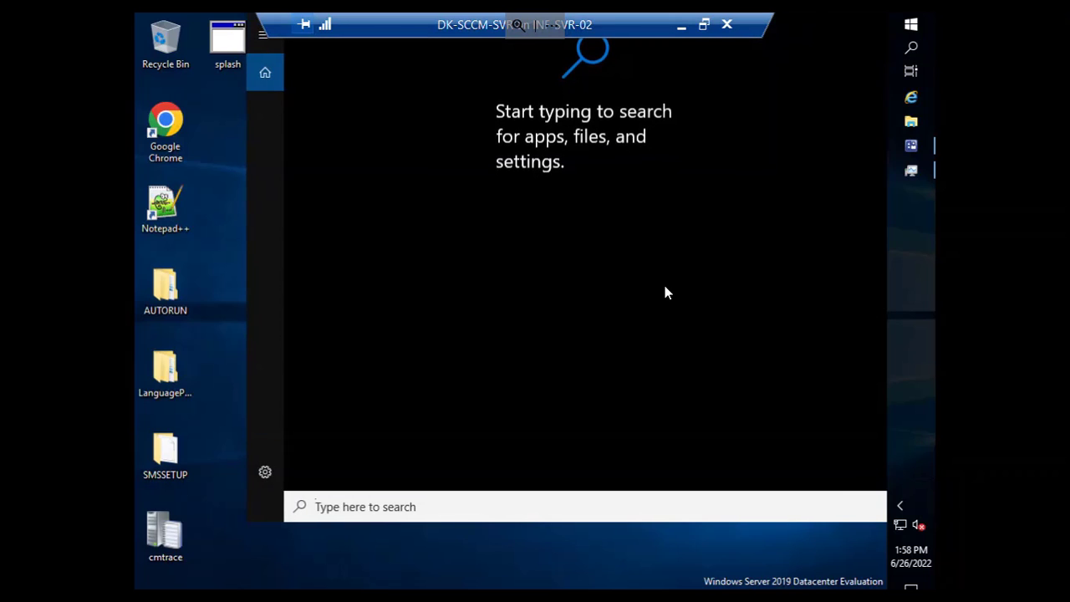
{"action": "type", "text": "app"}
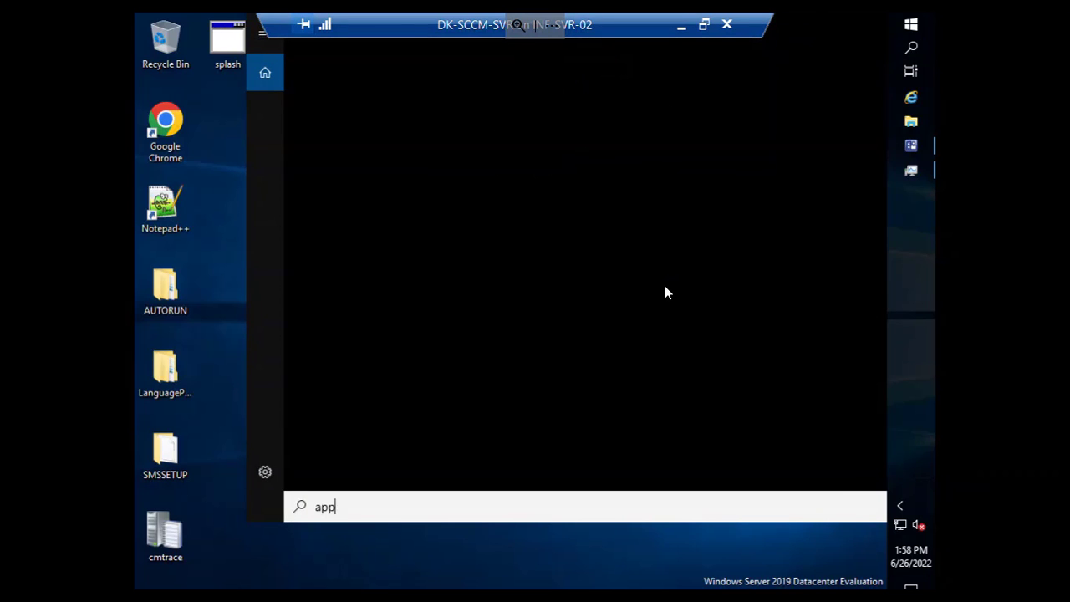
{"action": "type", "text": "wiz"}
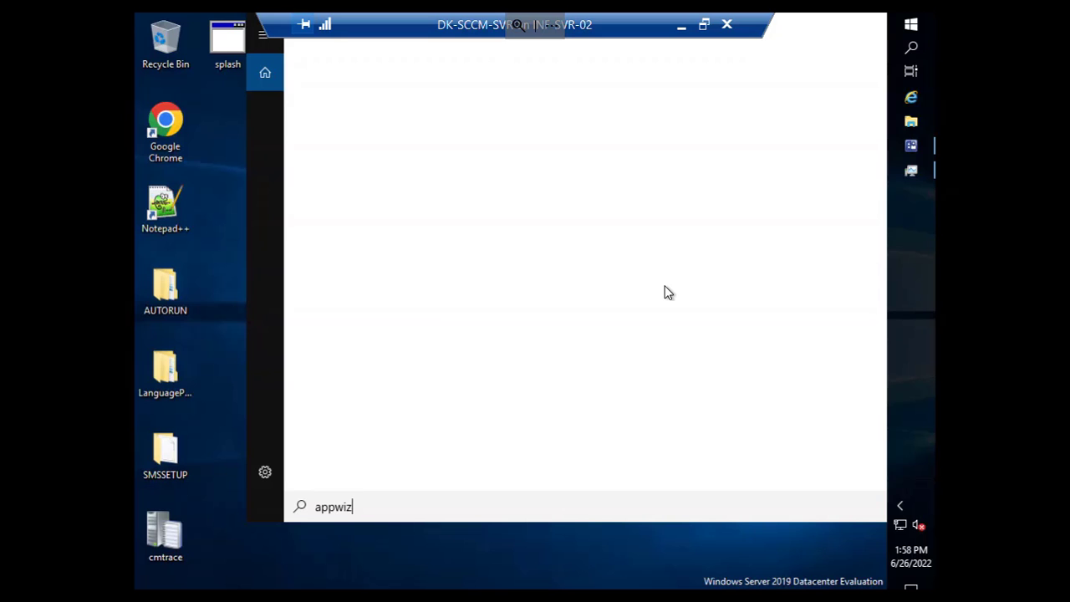
{"action": "type", "text": ".cpl"}
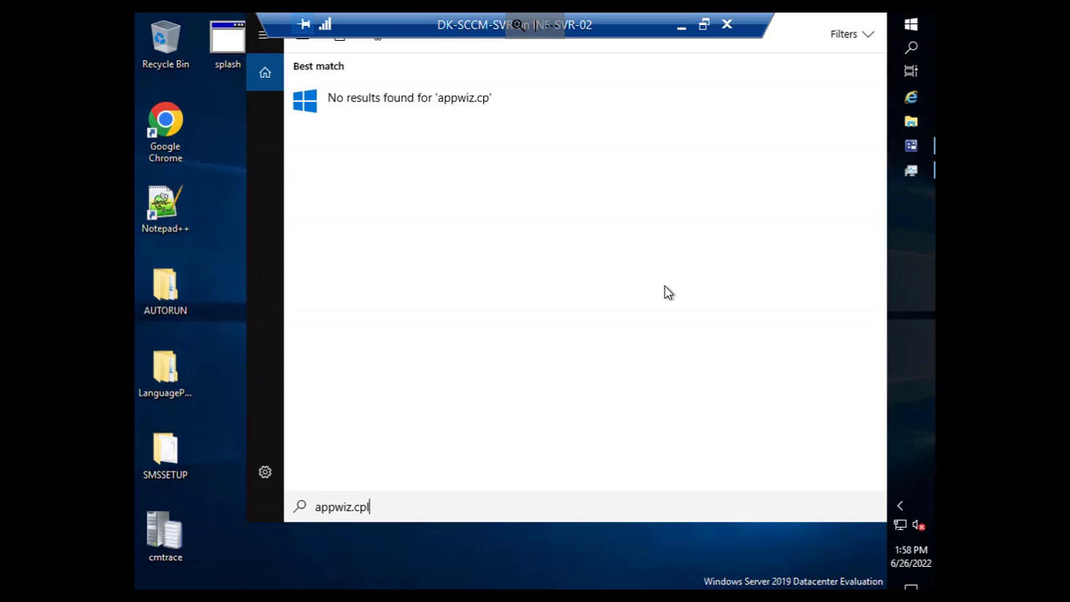
{"action": "key", "text": "Return"}
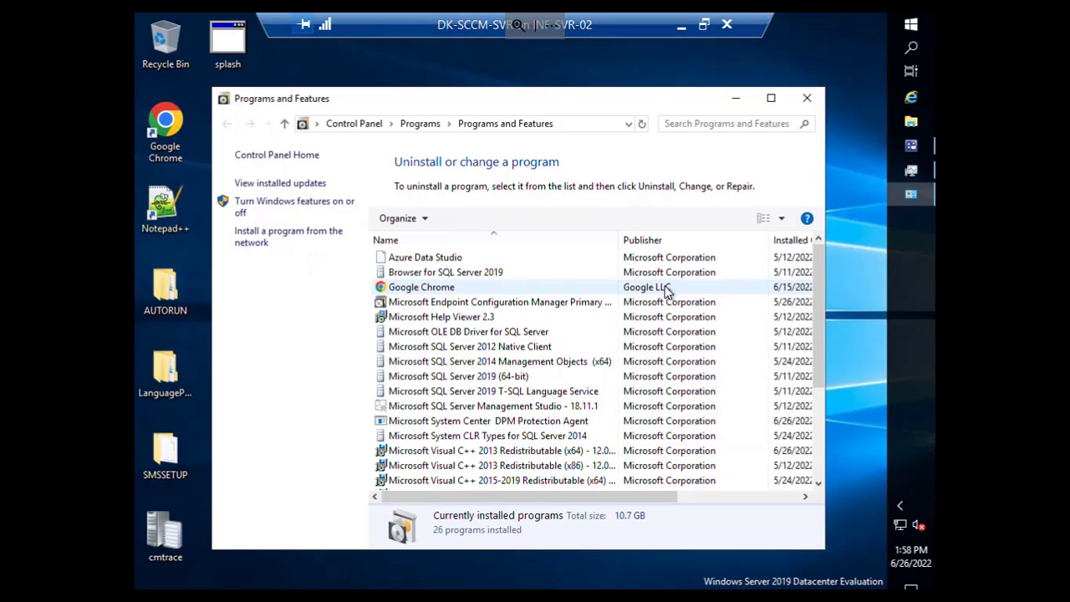
- Maximize Programs and Features, sort the installed programs by installation date, and select Microsoft System Center DPM Protection Agent to check its details
{"action": "left_click", "coordinate": [774, 102]}
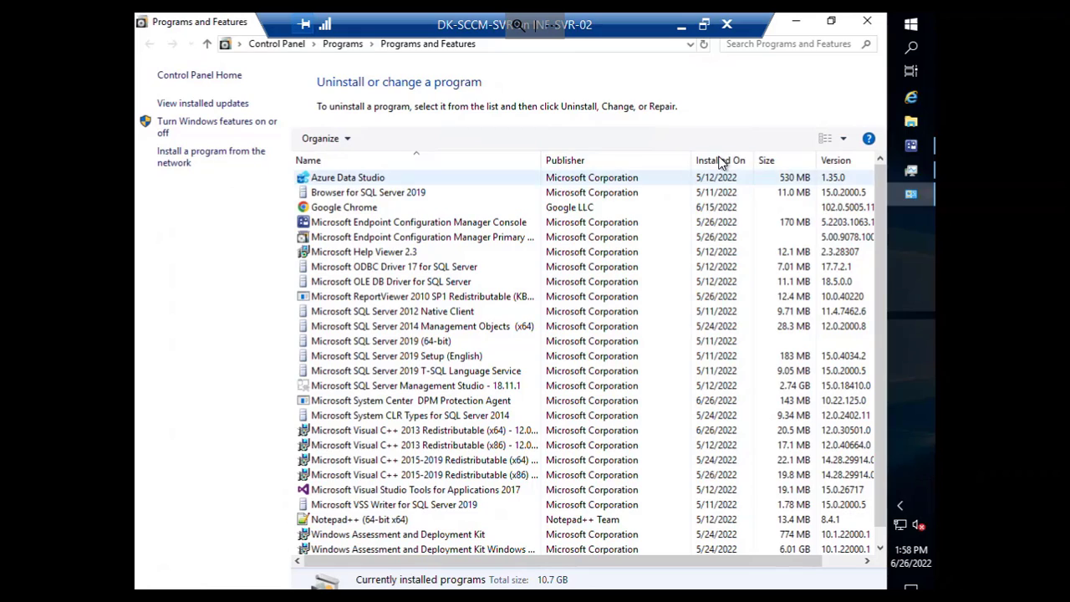
{"action": "left_click", "coordinate": [721, 161]}
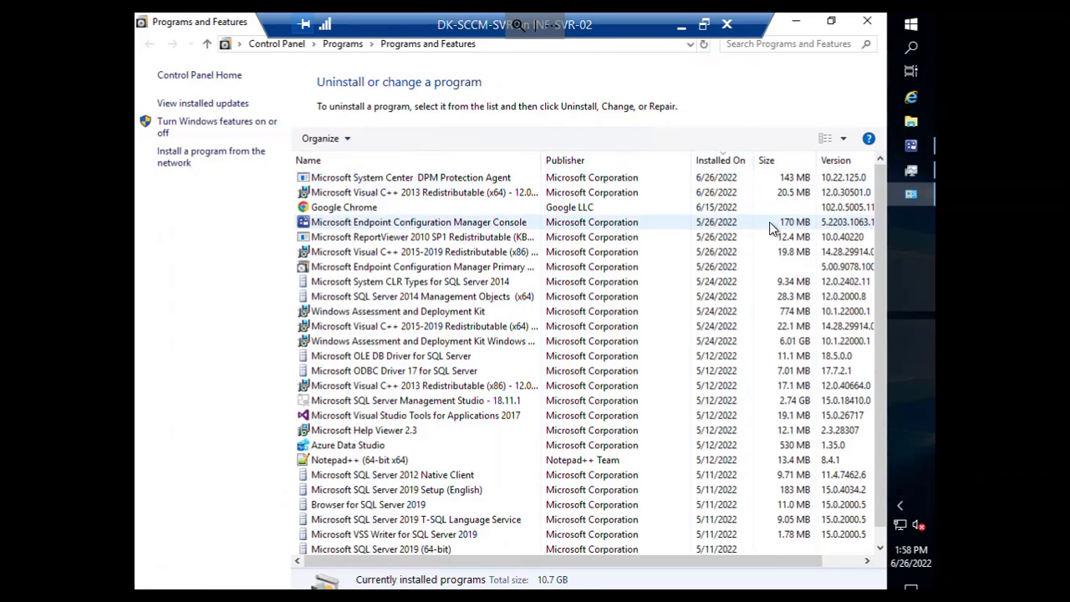
{"action": "left_click", "coordinate": [545, 178]}
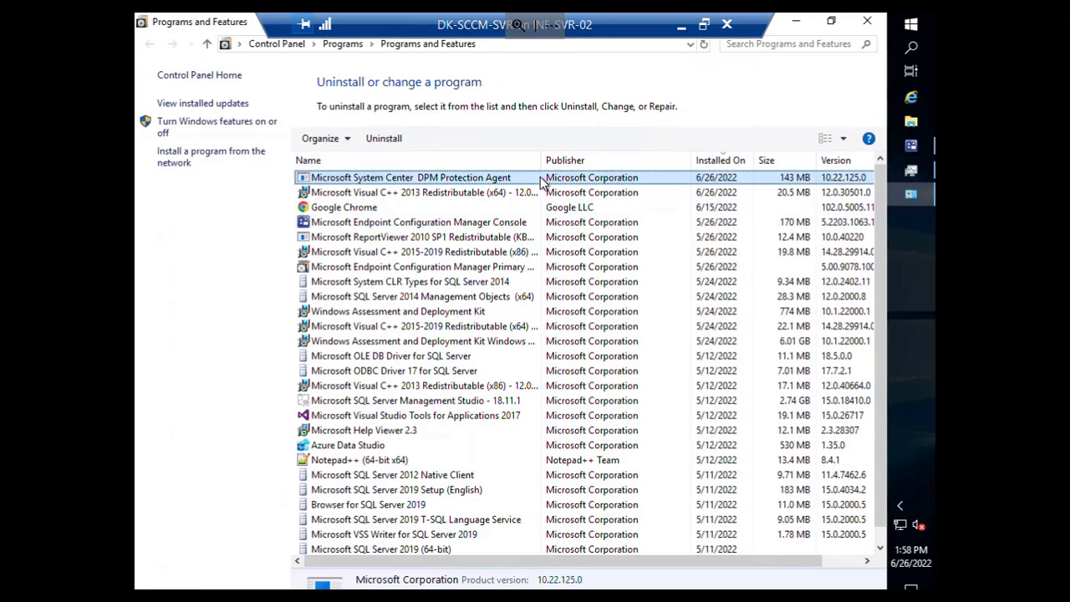